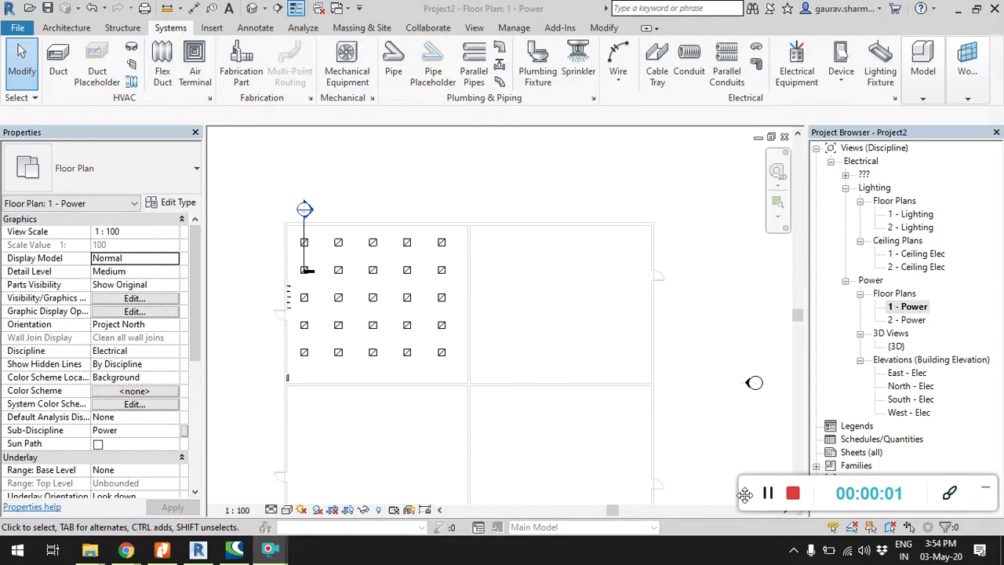
- Open the 1 - Ceiling Elec plan, zoom in, and select the lighting panelboard
double_click(918, 253)
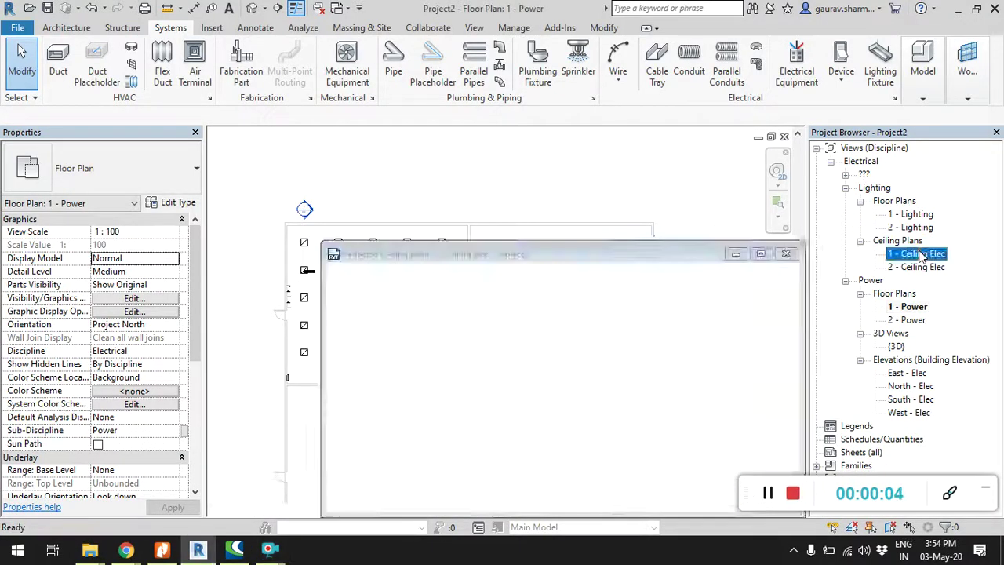
scroll(286, 282, "up", 2)
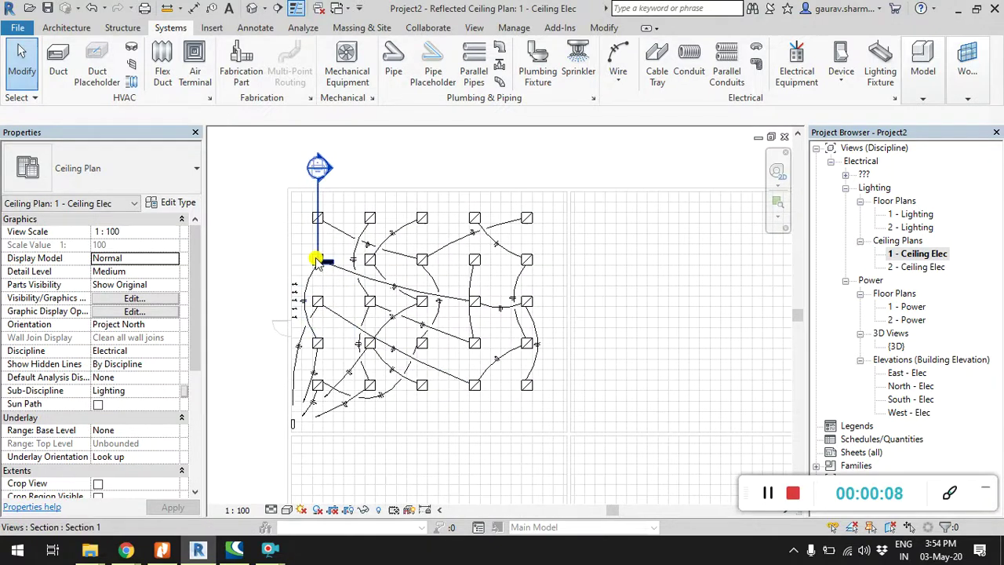
left_click(292, 426)
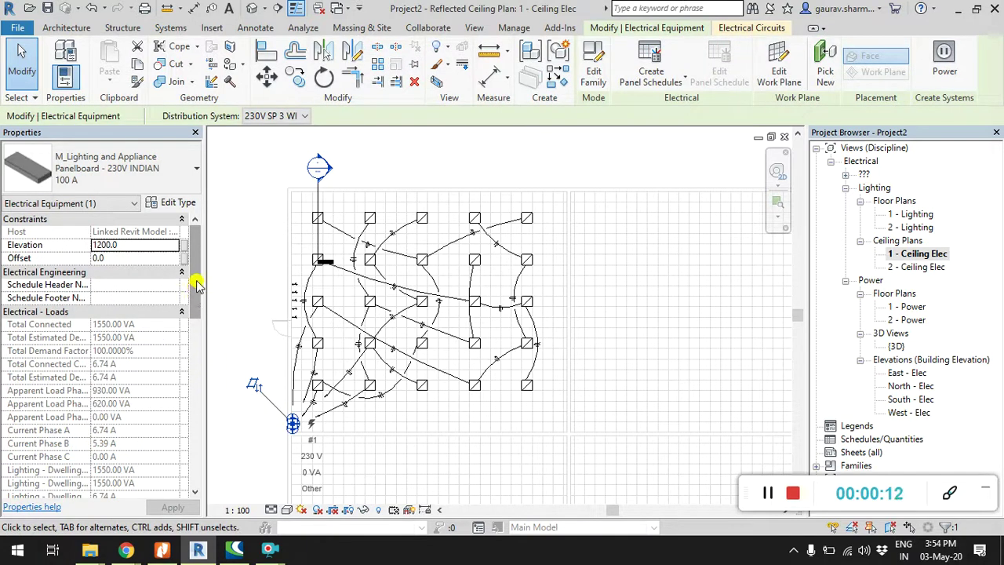
- Widen the Properties palette to read the panelboard's loads: 1550.00 VA, 6.74 A, 930/620 VA phases
scroll(111, 287, "down", 1)
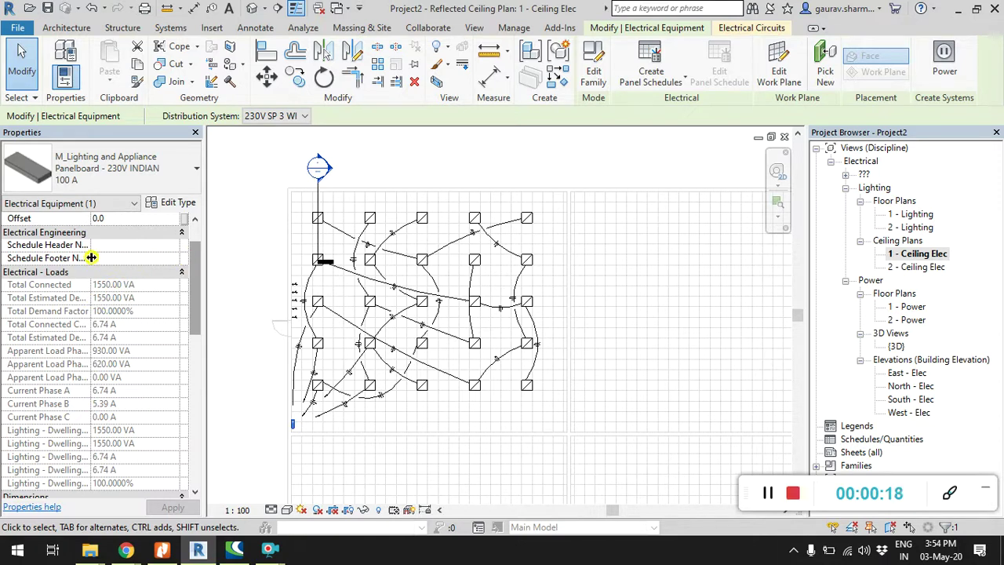
left_click_drag(91, 258, 118, 259)
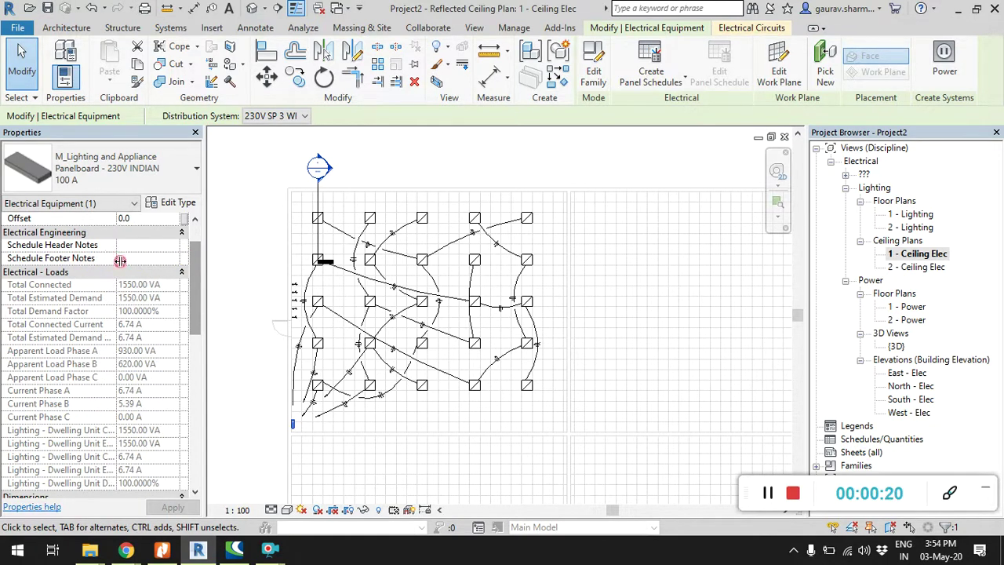
left_click_drag(204, 259, 306, 258)
left_click_drag(182, 255, 178, 255)
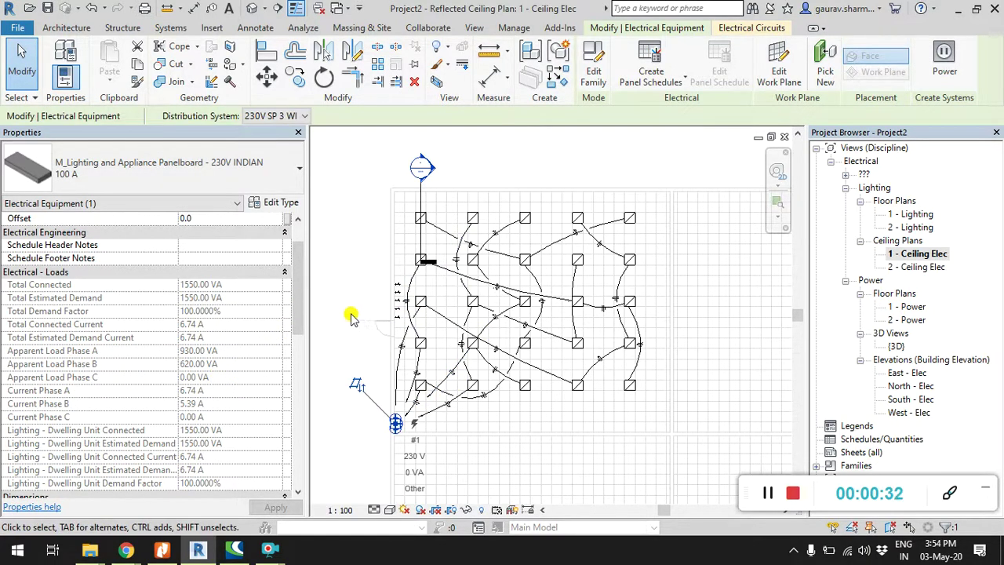
scroll(298, 306, "down", 1)
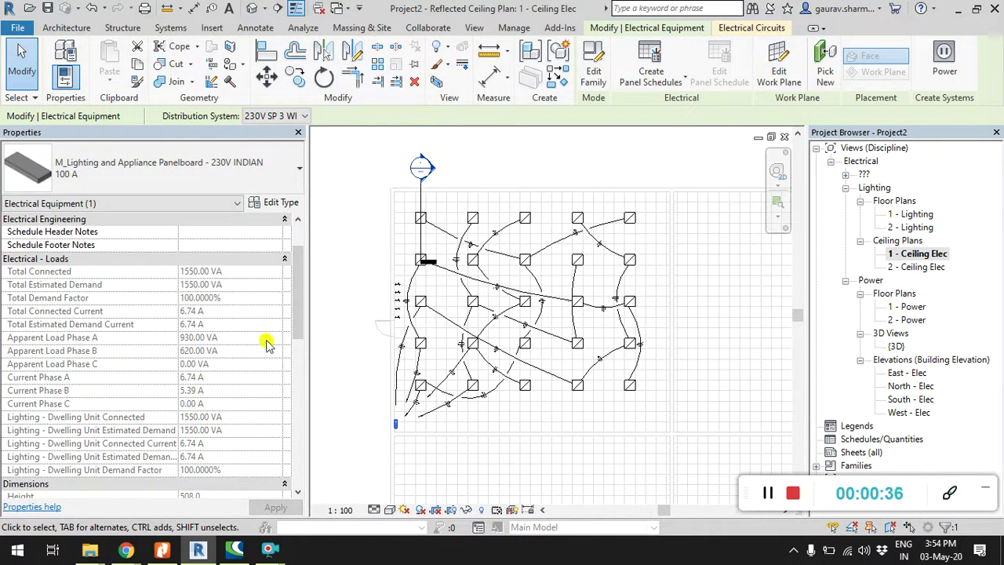
left_click_drag(298, 323, 298, 341)
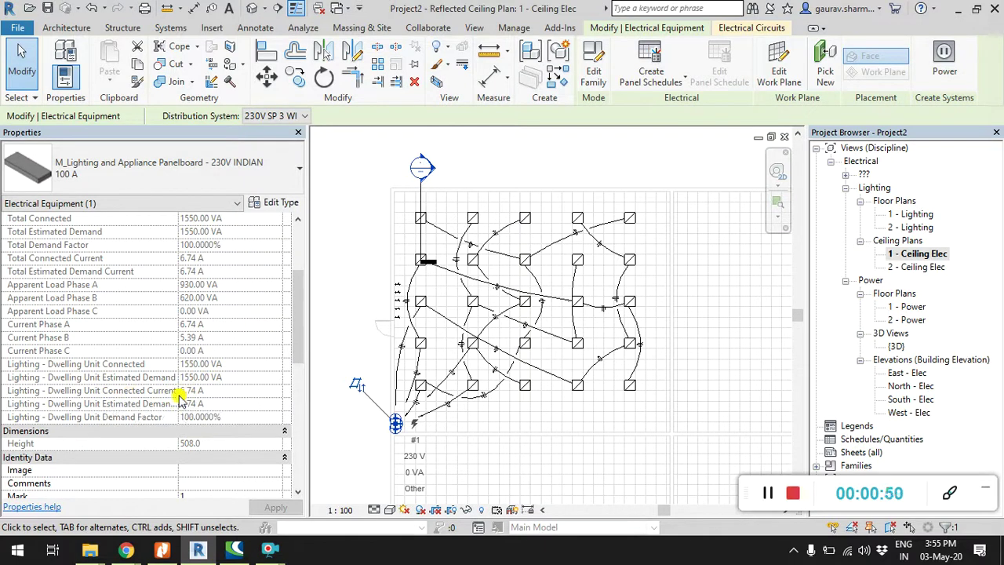
left_click_drag(309, 358, 363, 358)
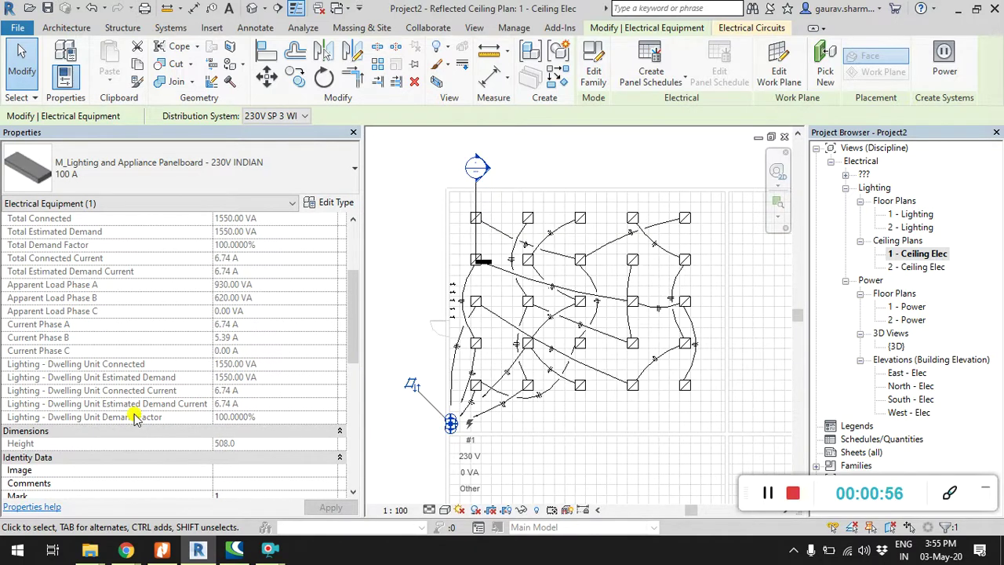
left_click_drag(362, 398, 288, 392)
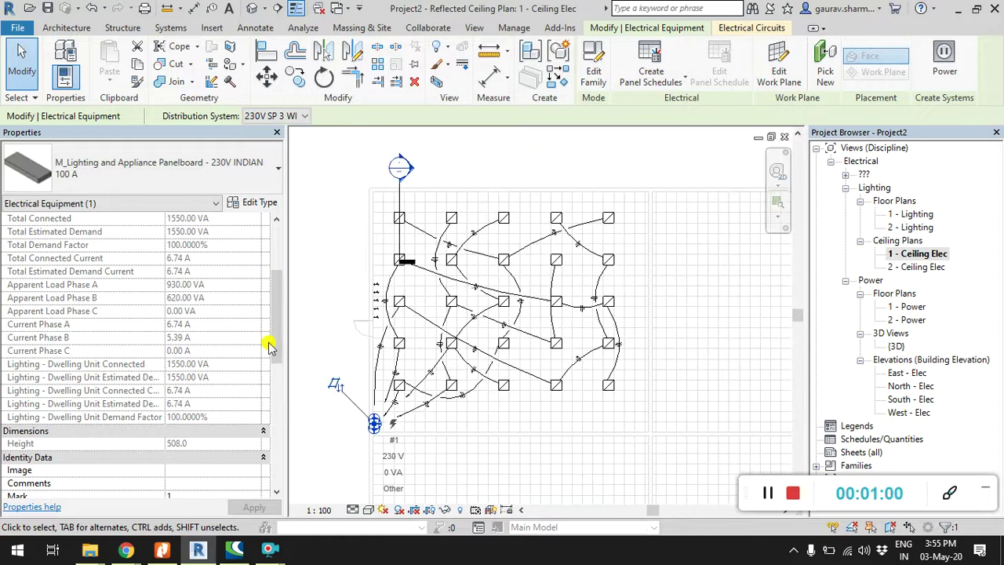
left_click_drag(279, 326, 279, 302)
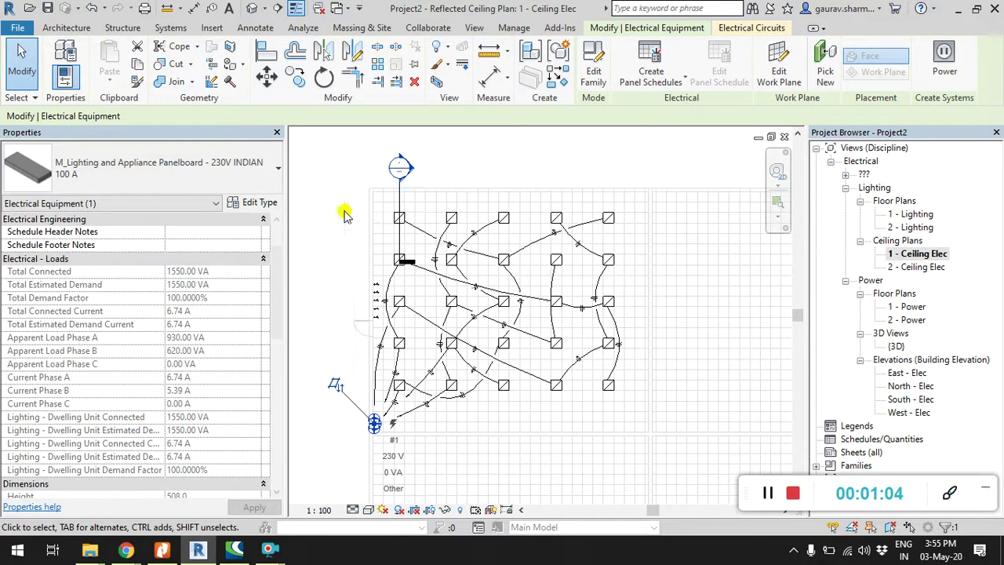
- Check a lighting fixture's panel and circuit, then deselect it and narrow Properties
left_click(398, 219)
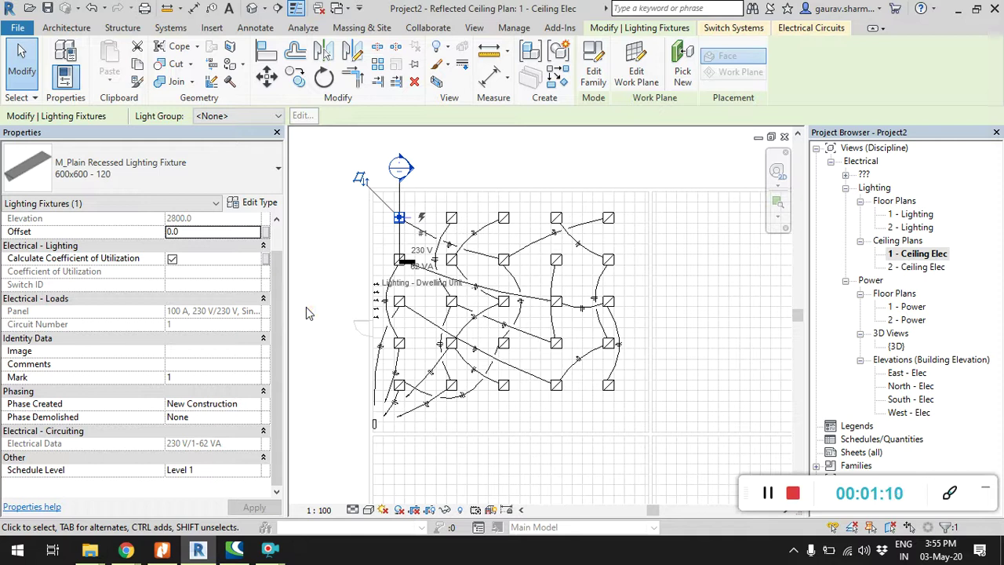
left_click(309, 314)
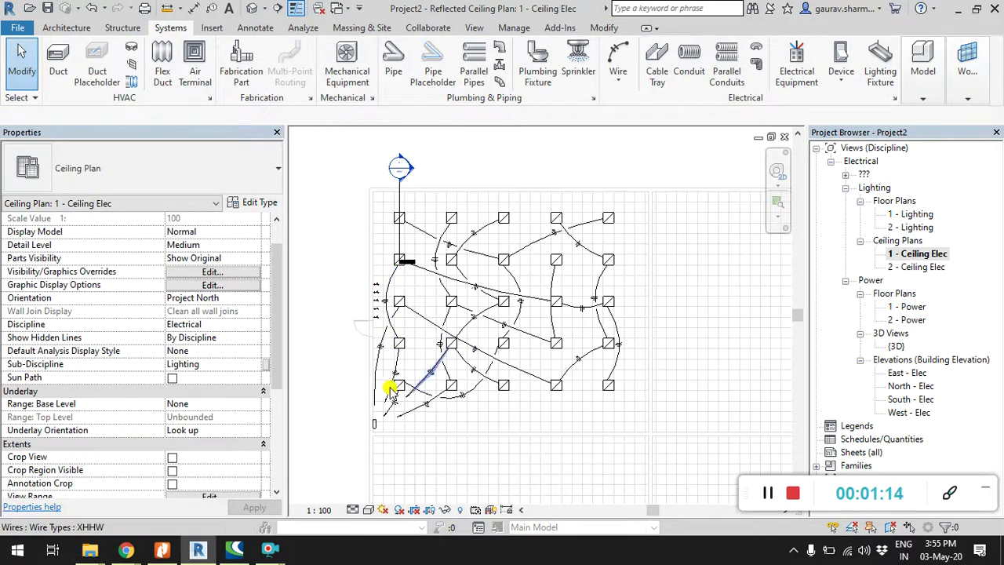
scroll(343, 344, "down", 1)
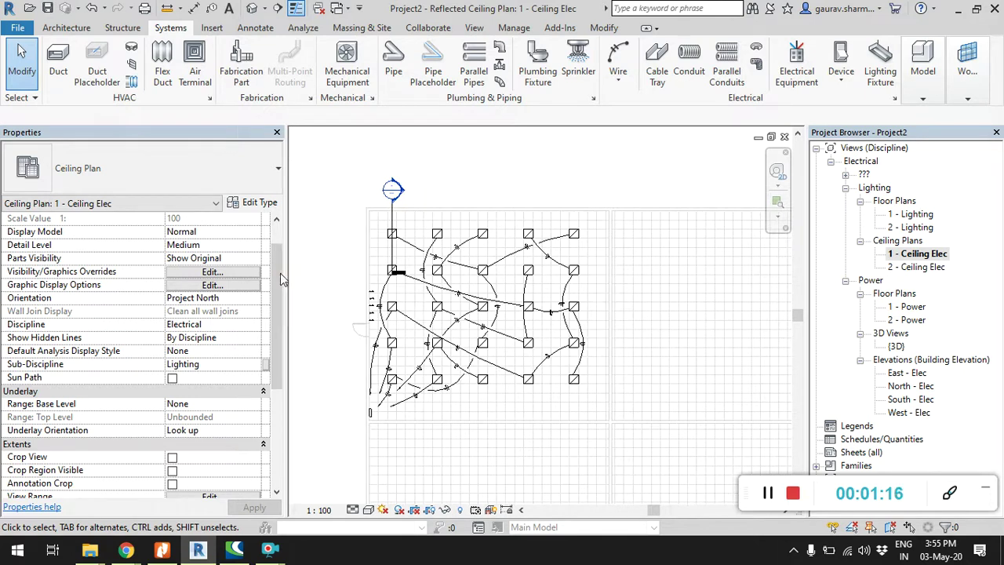
left_click_drag(283, 276, 218, 267)
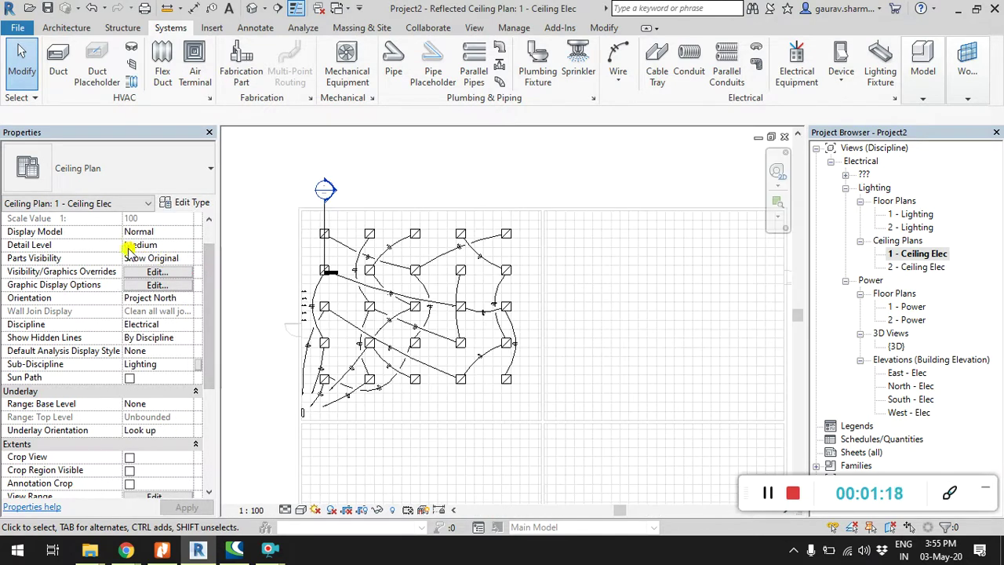
left_click_drag(123, 244, 112, 245)
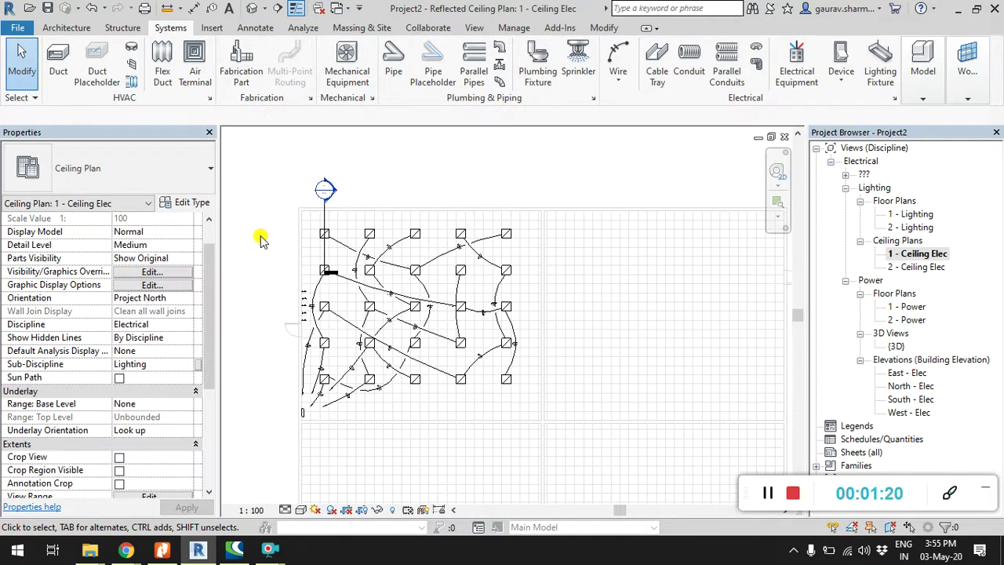
- Switch to the 1 - Power floor plan from the Project Browser
scroll(261, 239, "down", 1)
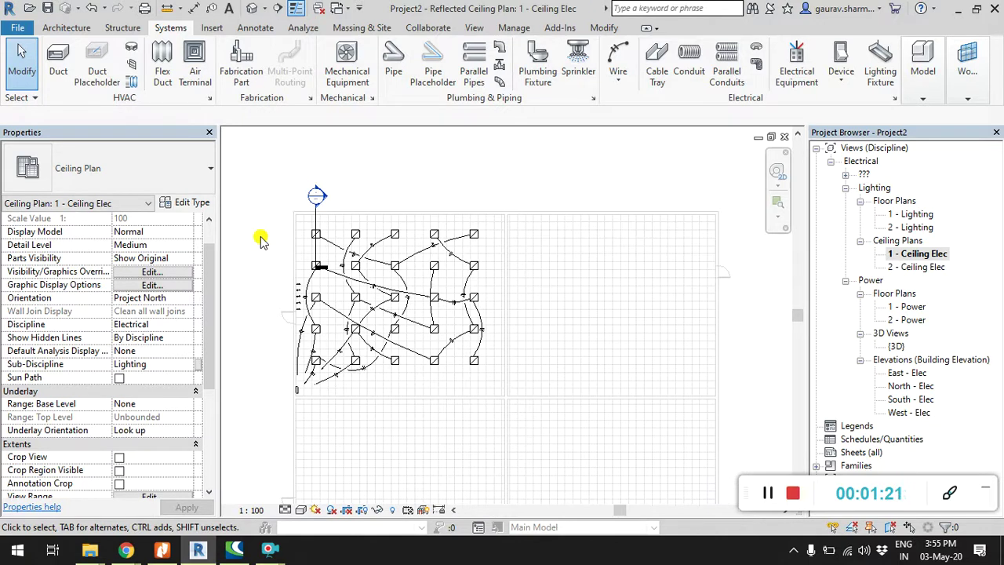
left_click(880, 248)
double_click(912, 307)
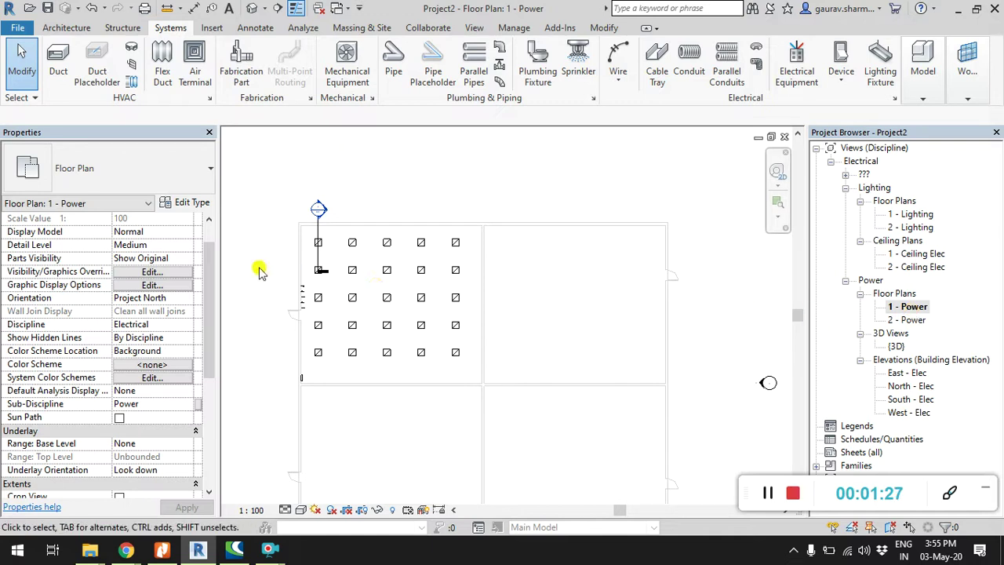
- Hide the Lighting Fixtures category in the 1 - Power view's visibility settings
key("v")
key("g")
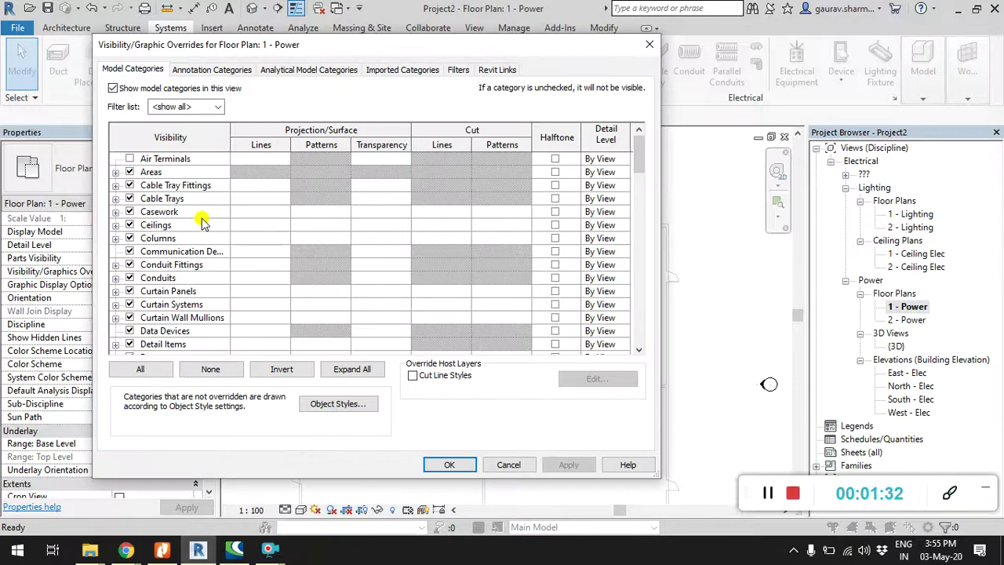
left_click(201, 219)
key("l")
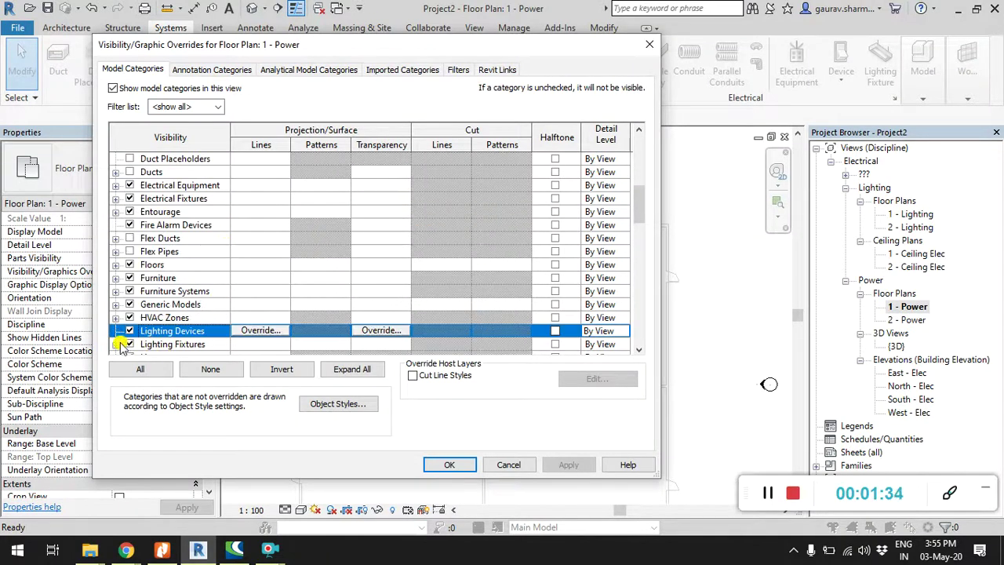
left_click(130, 343)
left_click(573, 466)
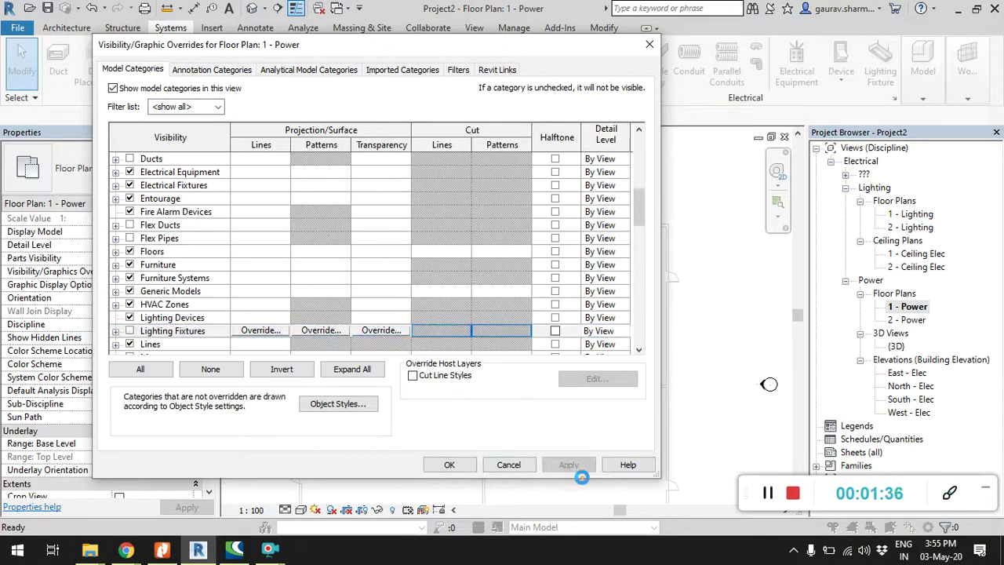
left_click(448, 464)
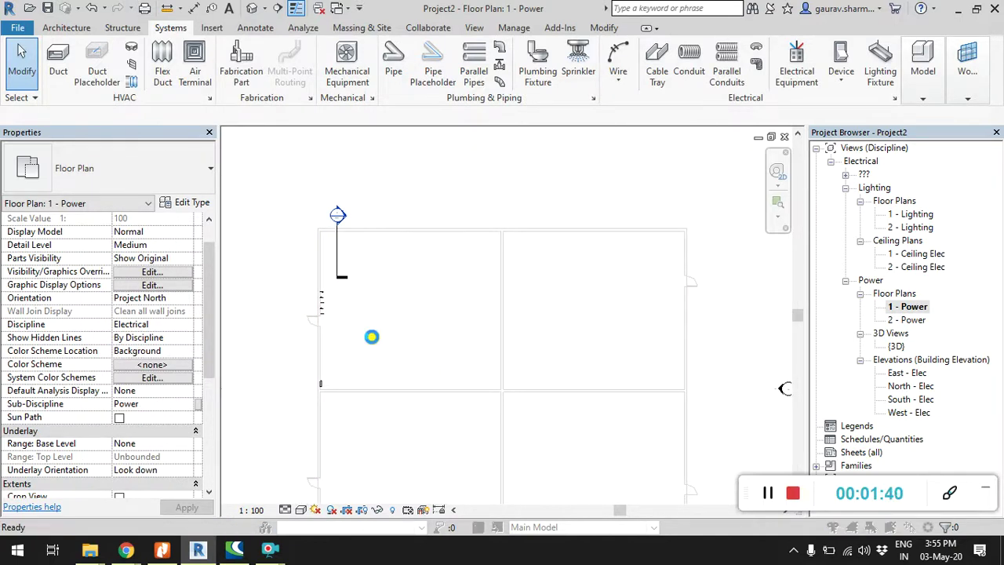
- Hide the Lighting Devices category too, then select the panelboard
key("v")
key("v")
left_click(162, 290)
scroll(172, 314, "down", 5)
left_click(172, 317)
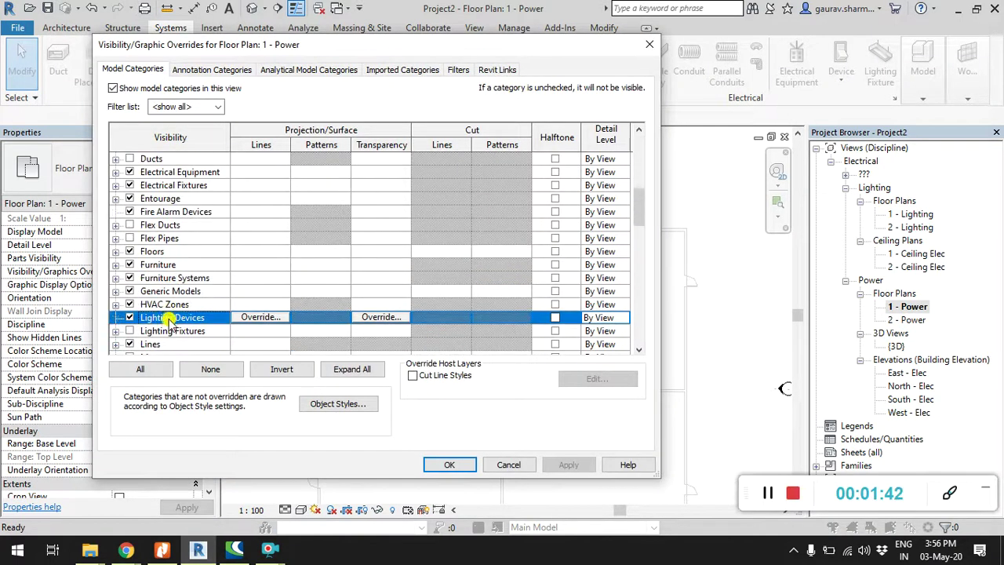
left_click(130, 317)
left_click(570, 465)
left_click(449, 464)
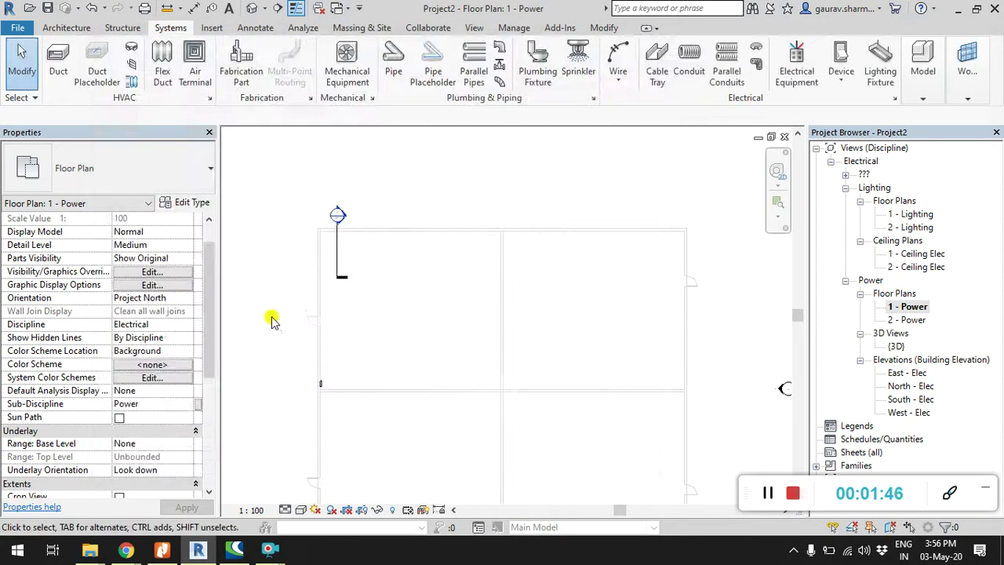
left_click(320, 383)
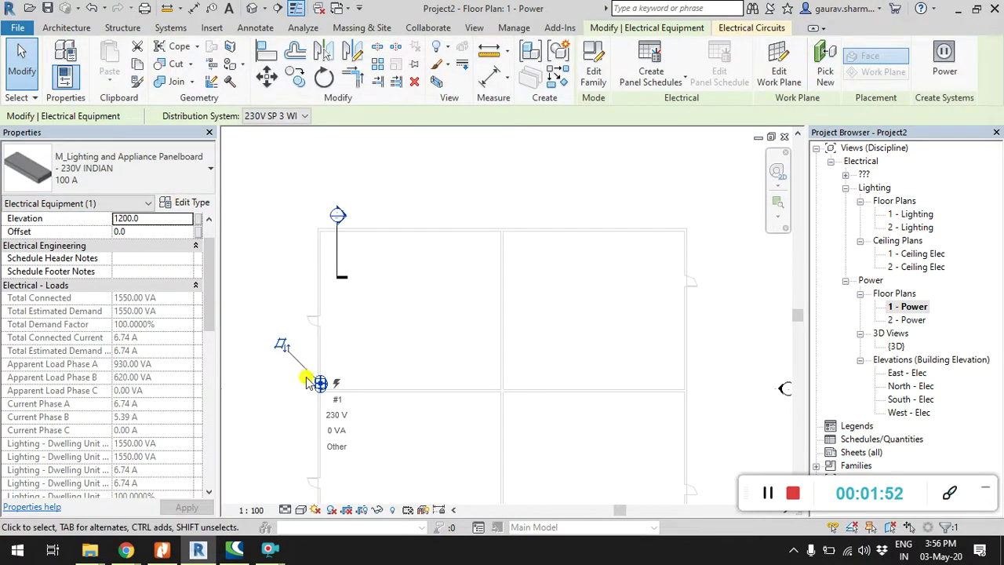
- Save the project as RVT-EL-Power-V18-Demo-01, replacing Lighting with Power in the name
left_click(263, 295)
left_click(767, 493)
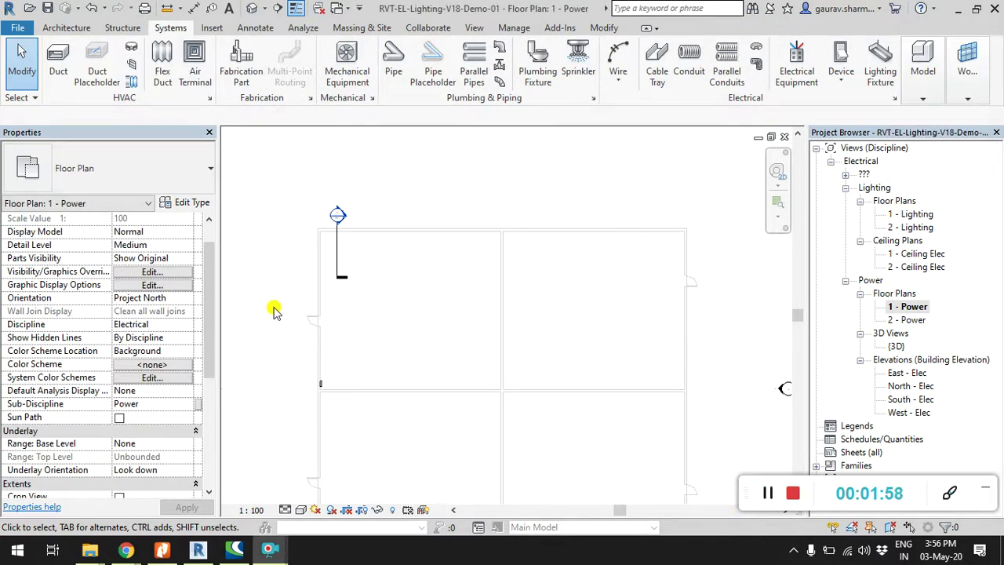
middle_click_drag(273, 307, 277, 257)
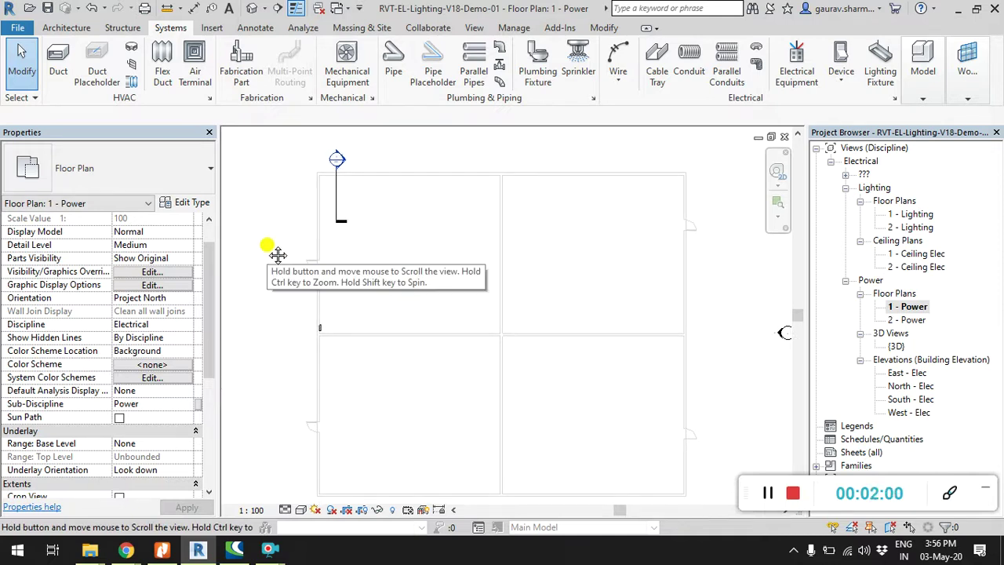
left_click(17, 27)
mouse_move(55, 200)
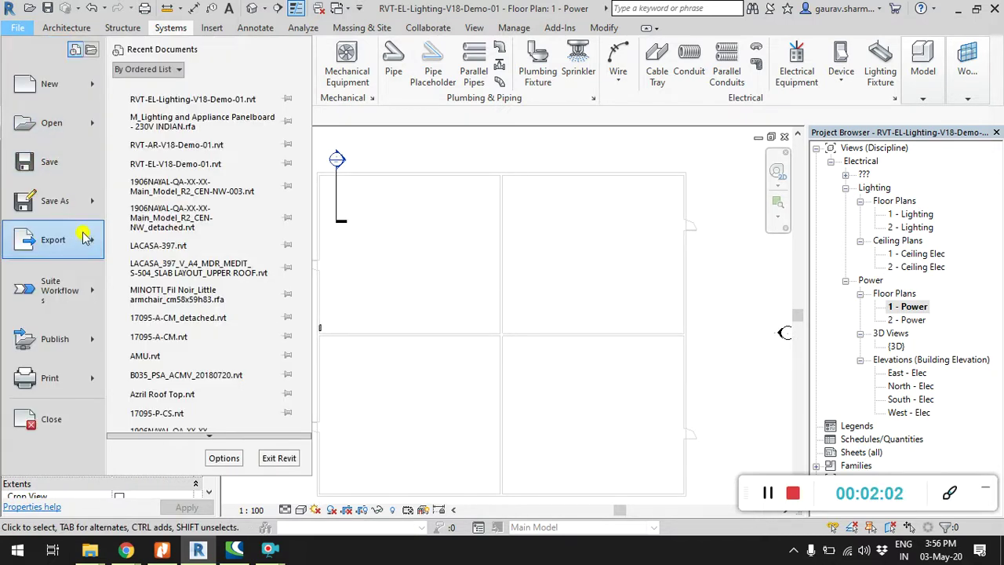
left_click(186, 114)
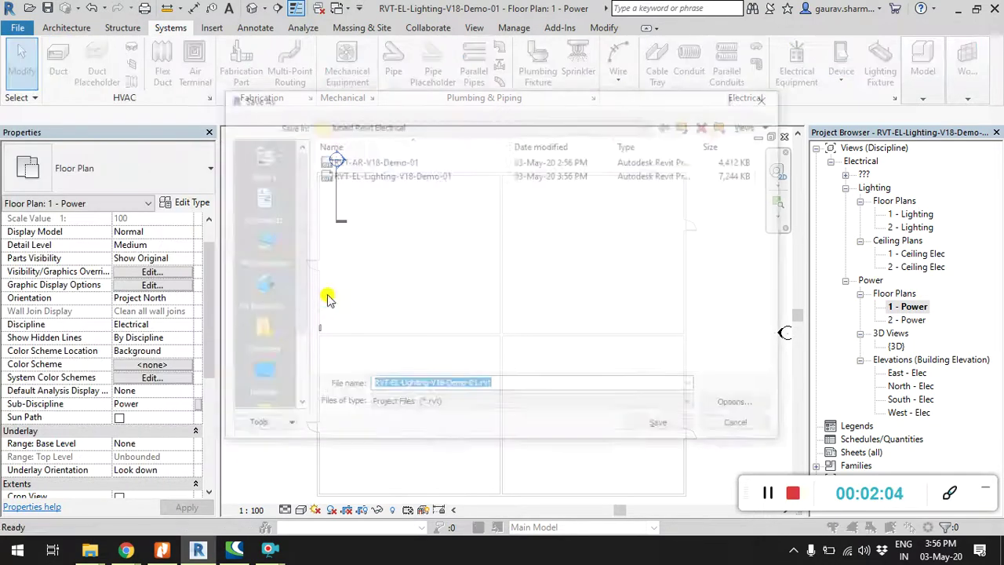
left_click(409, 386)
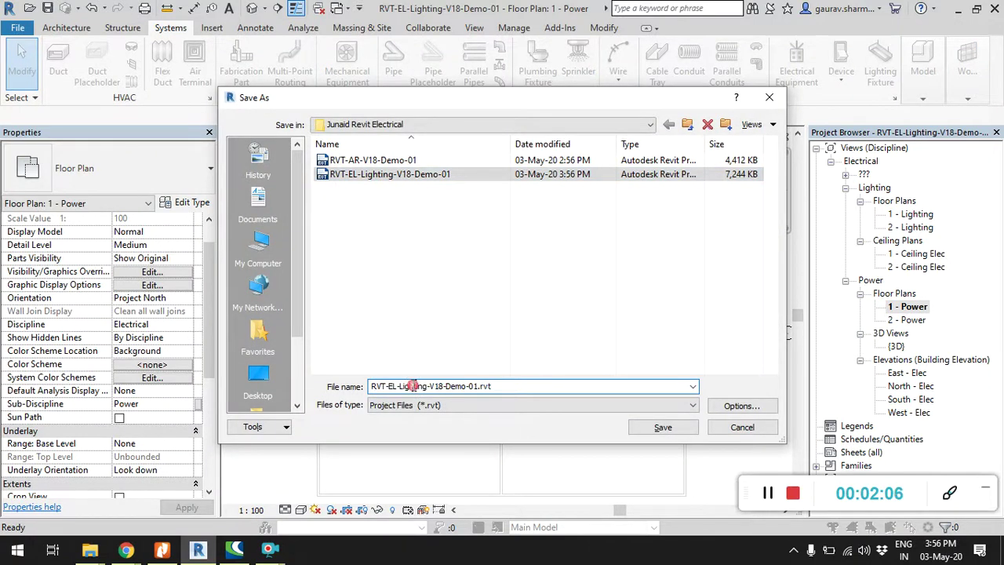
type("Power")
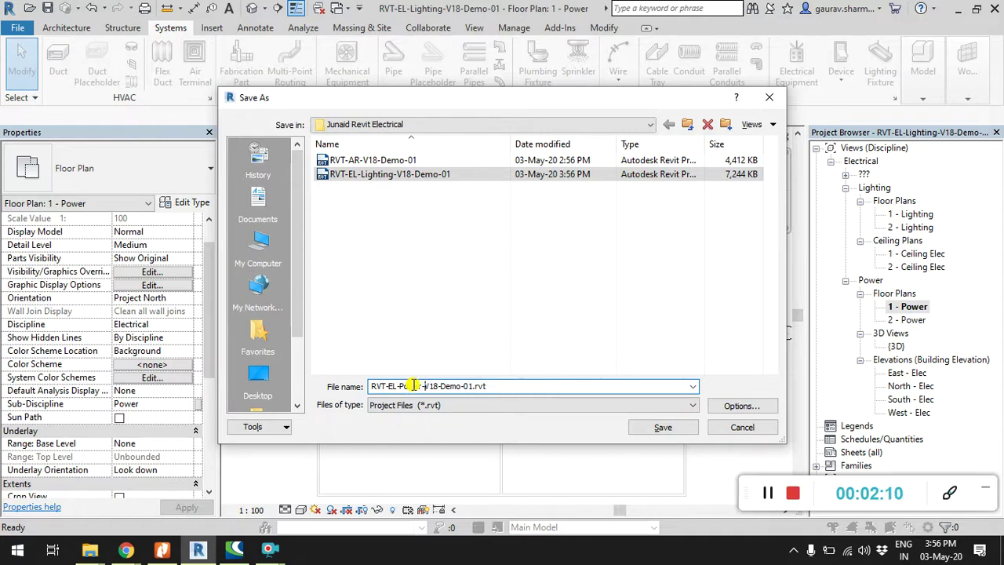
left_click(661, 427)
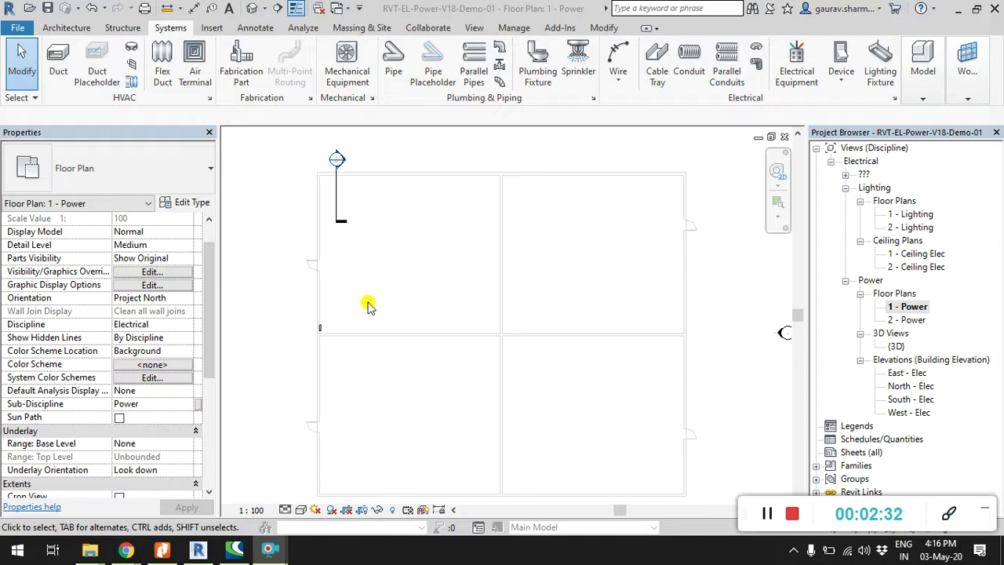
- Start placing Electrical Fixture devices with the M_Duplex Receptacle Standard type
left_click(842, 77)
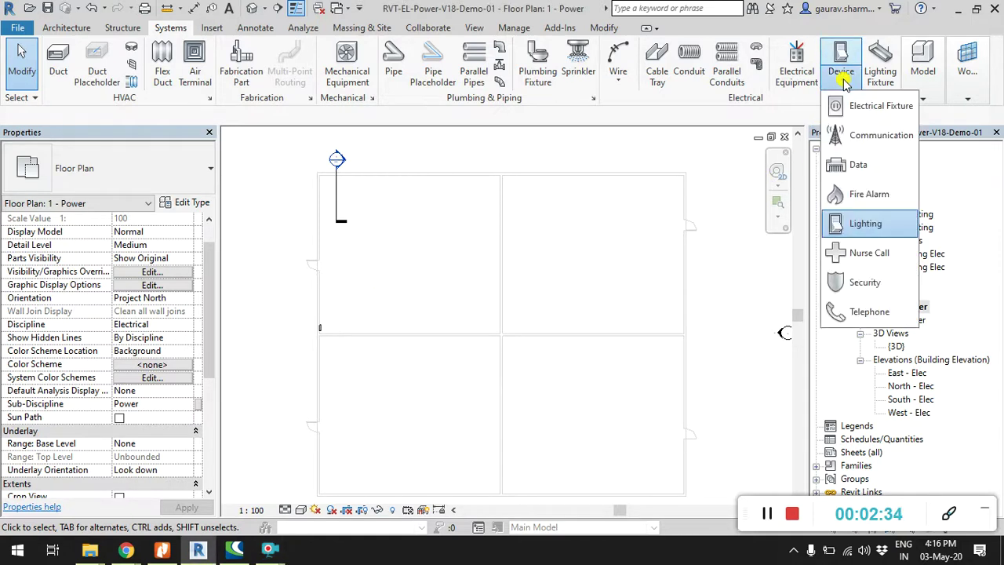
left_click(881, 112)
left_click(123, 177)
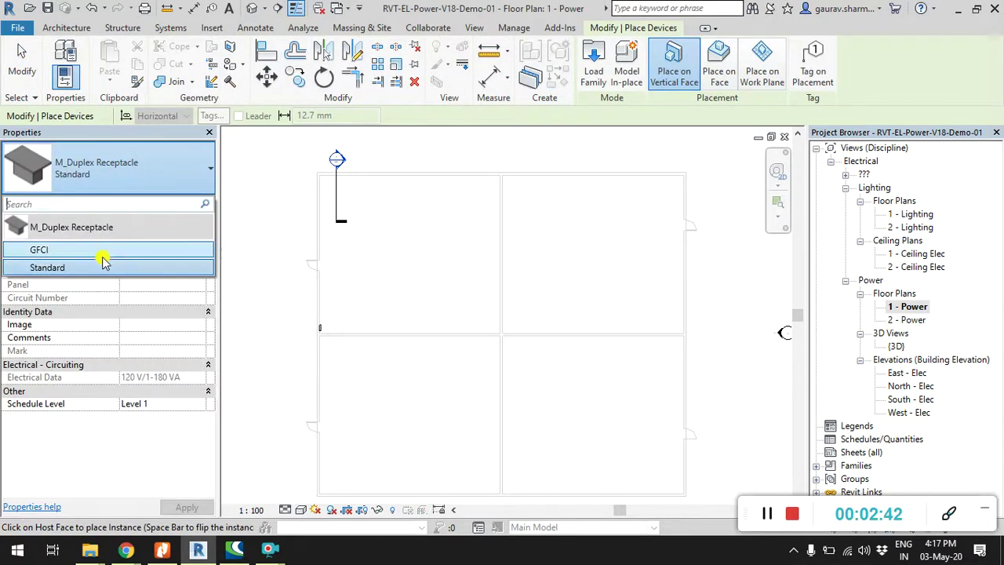
left_click(105, 251)
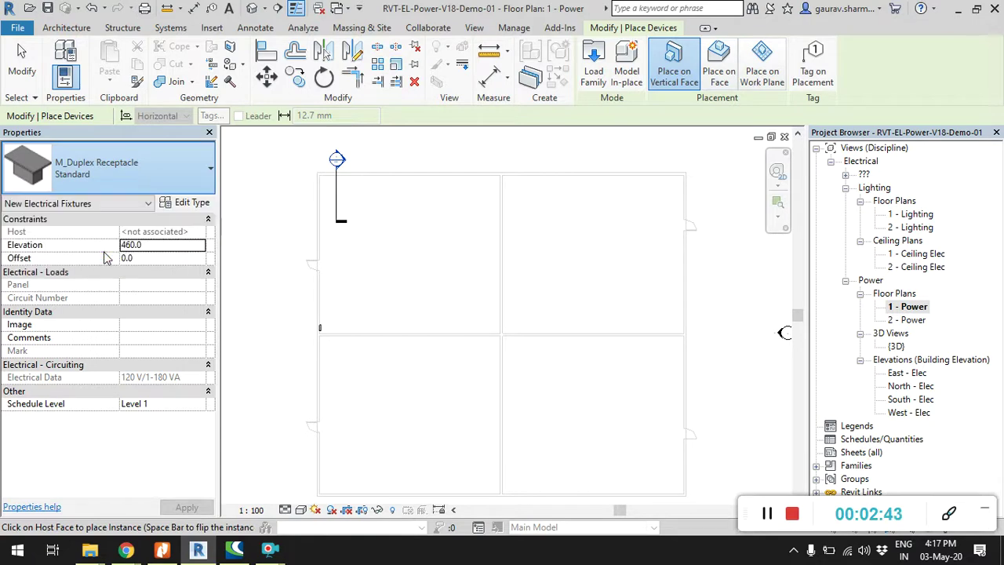
left_click(110, 178)
left_click(93, 268)
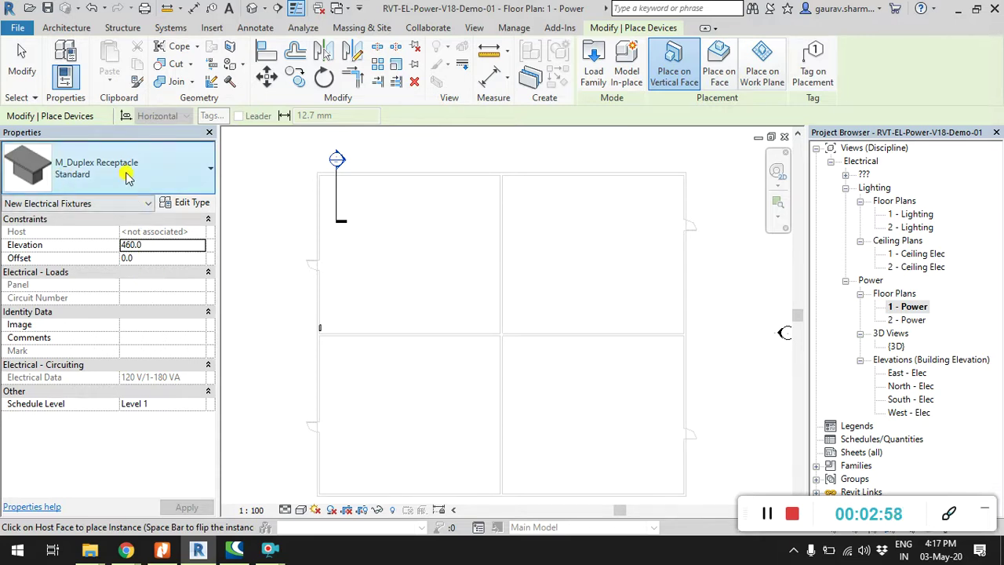
- Set the Standard duplex receptacle type's Switch Voltage to 230 V
left_click(188, 203)
left_click(823, 233)
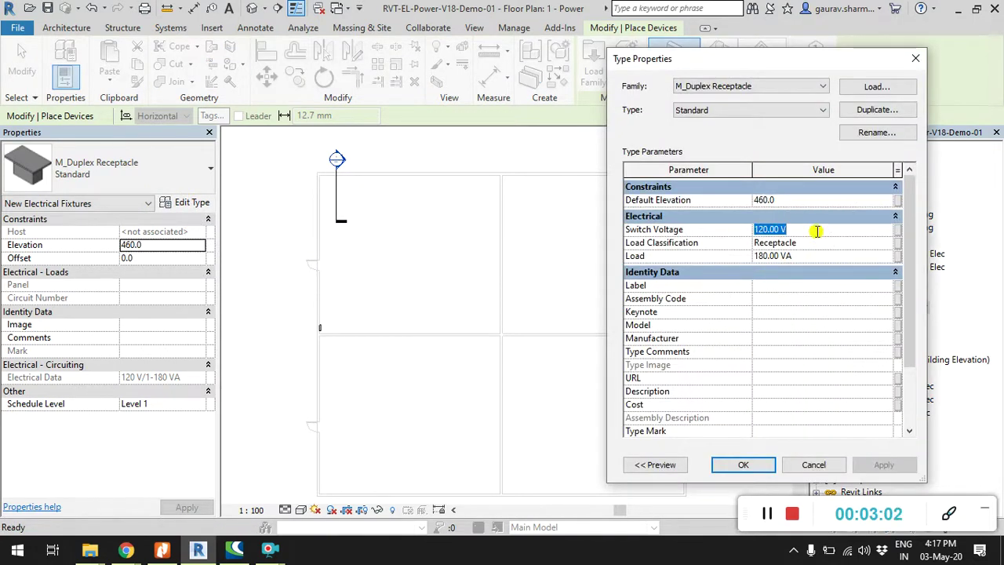
type("230")
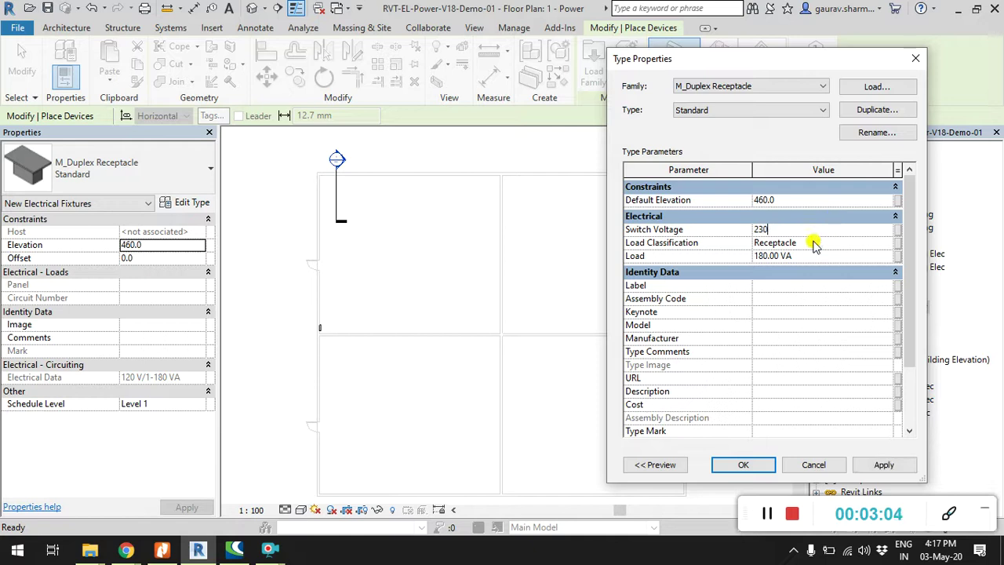
left_click(807, 248)
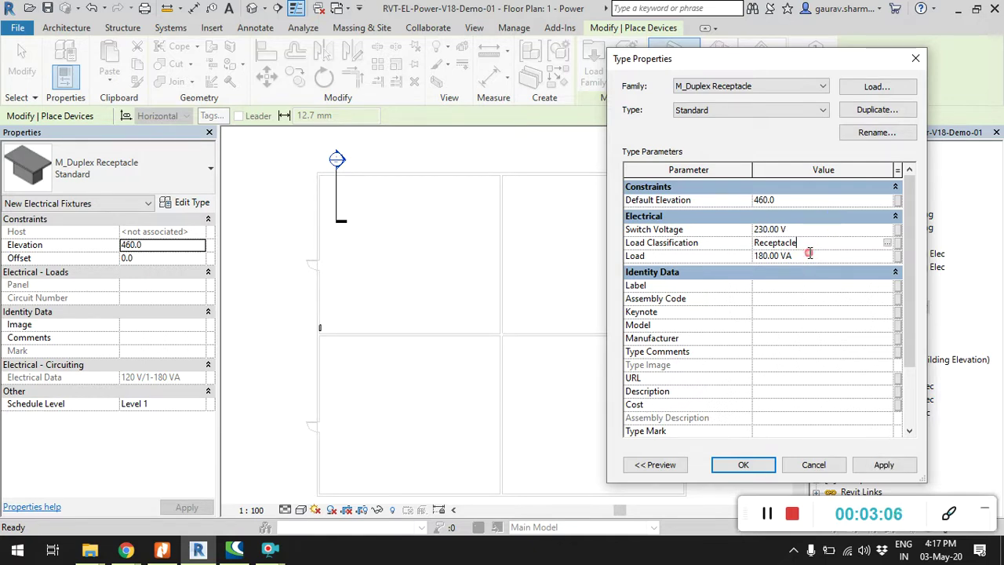
- Review the Load Classification settings, keeping Receptacle as the demand factor
left_click(887, 243)
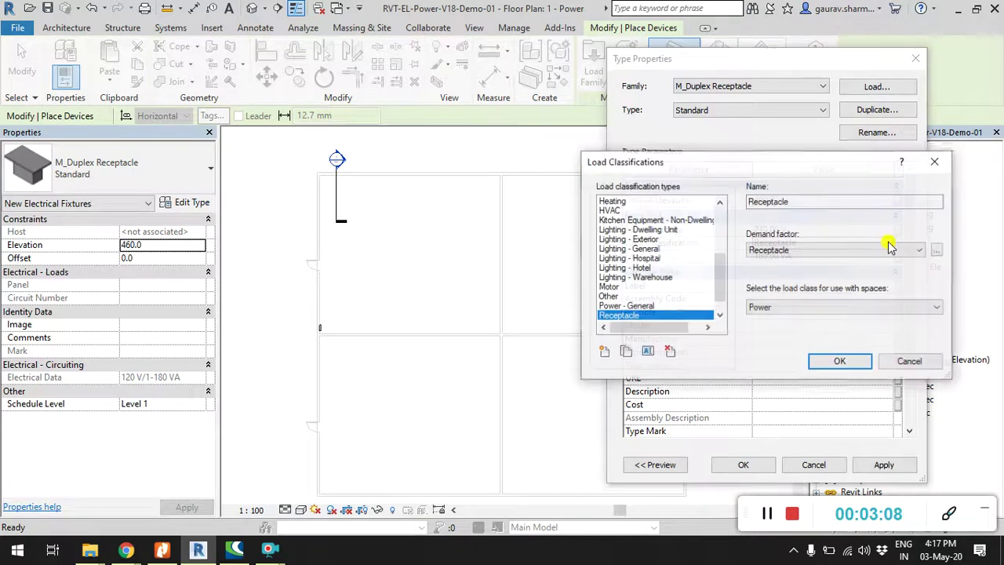
left_click_drag(722, 282, 726, 304)
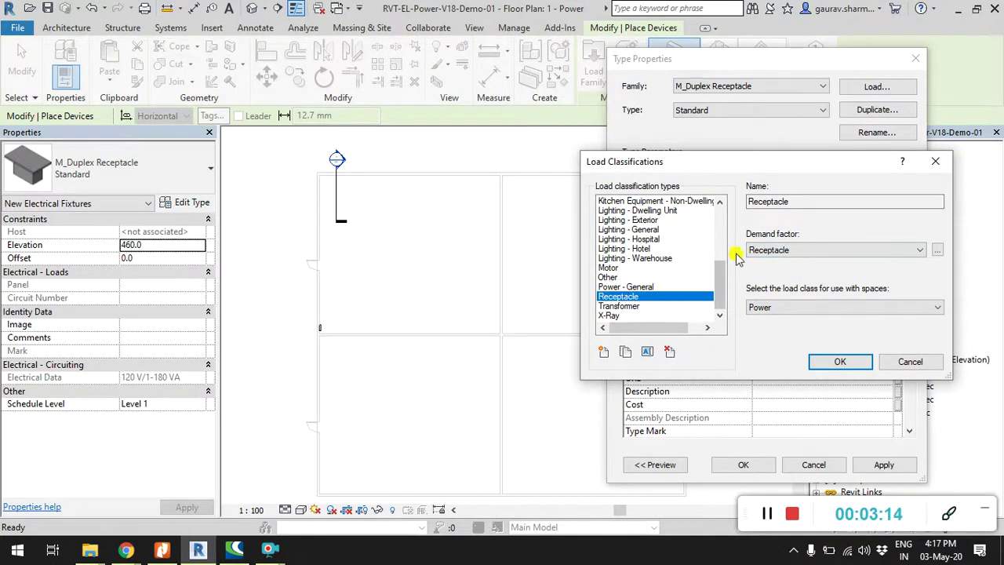
left_click(777, 252)
left_click(776, 251)
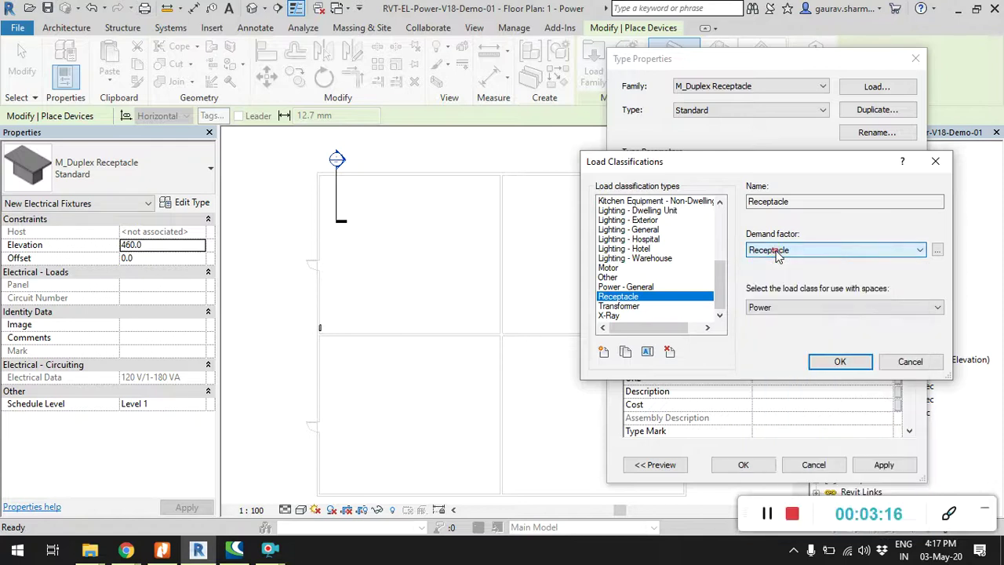
left_click(938, 249)
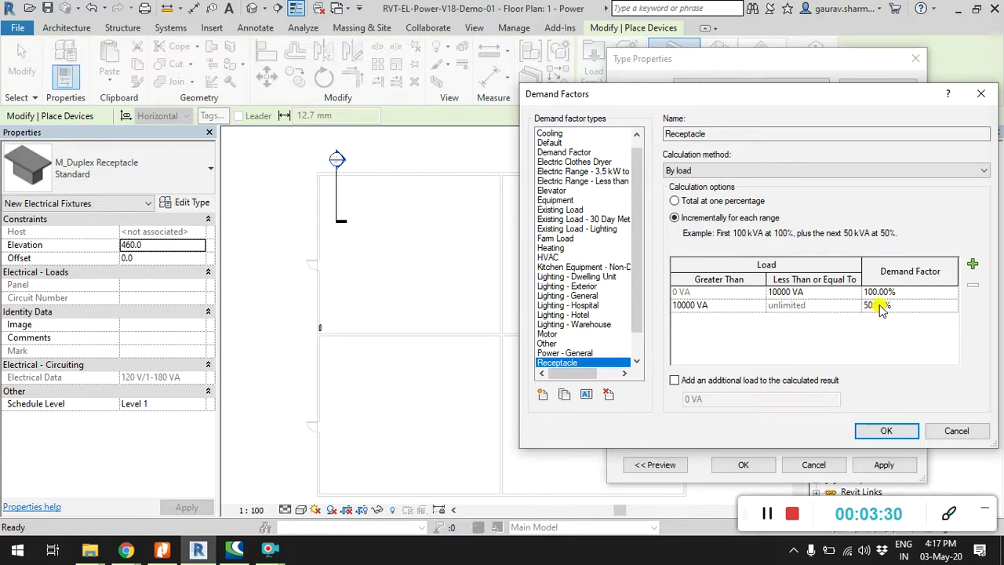
- Review the Receptacle demand factor (By load) without adding a type, then apply the type changes
left_click(704, 174)
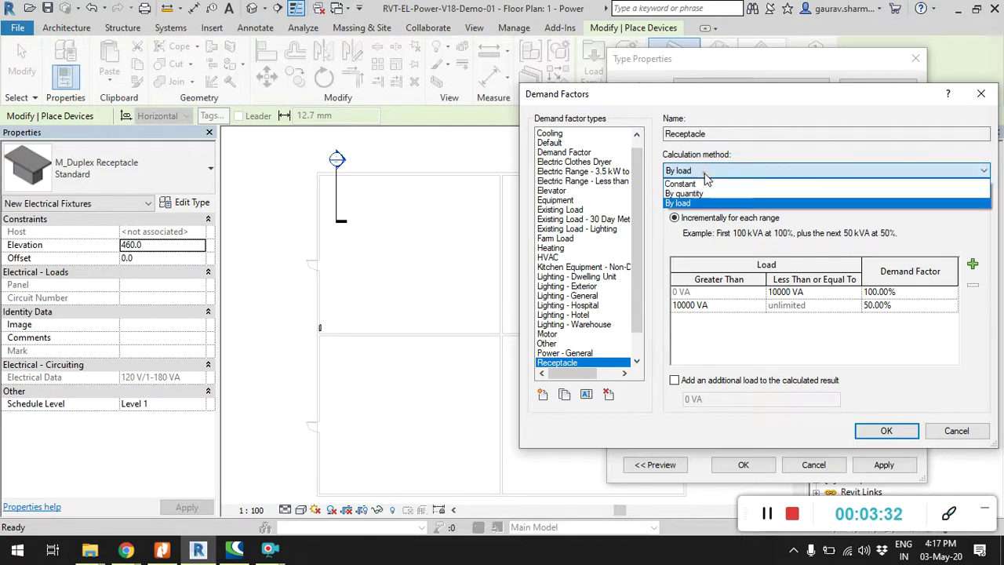
left_click(705, 174)
mouse_move(639, 158)
left_mouse_down()
mouse_move(639, 149)
mouse_move(638, 210)
left_mouse_up()
left_click(637, 255)
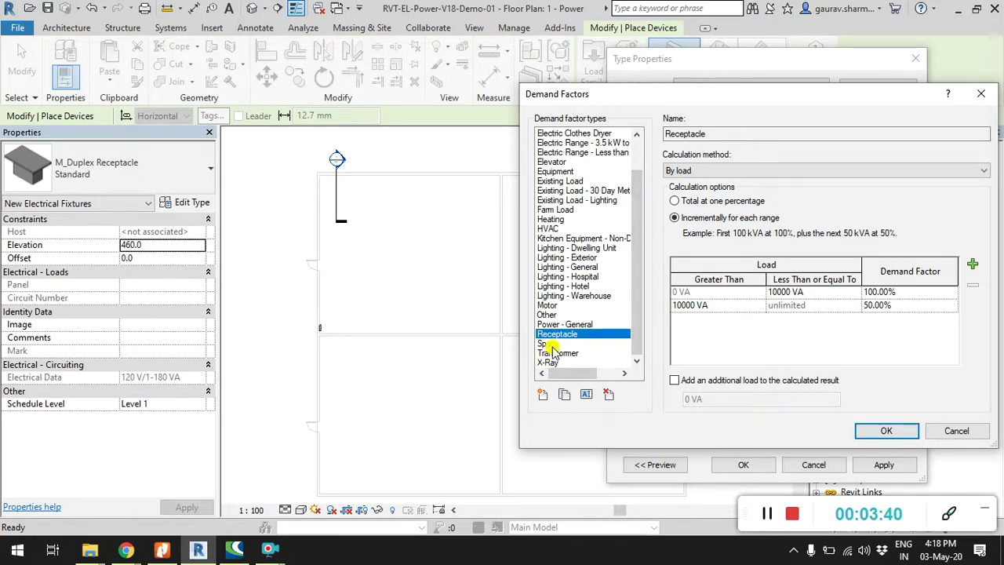
left_click(544, 396)
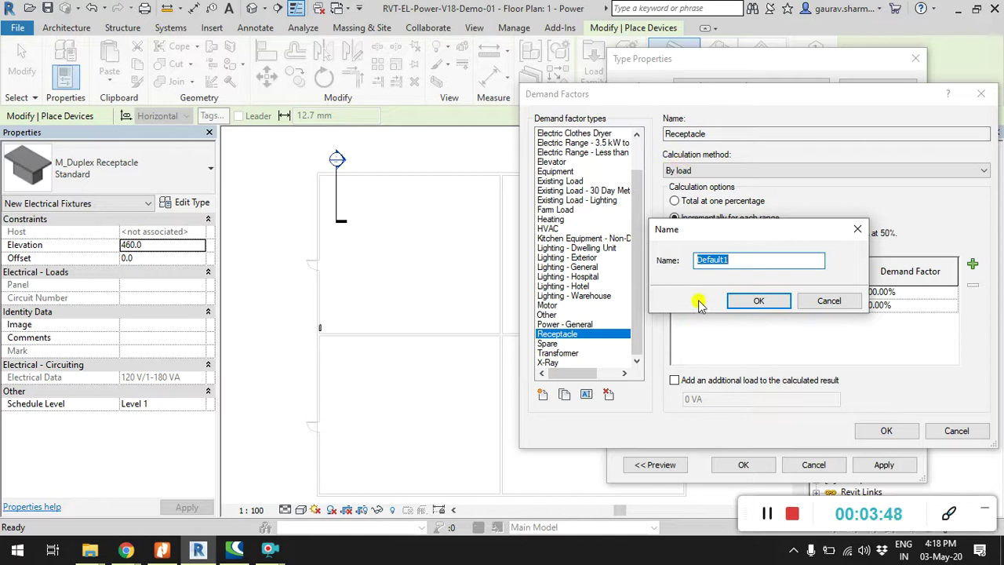
left_click(708, 190)
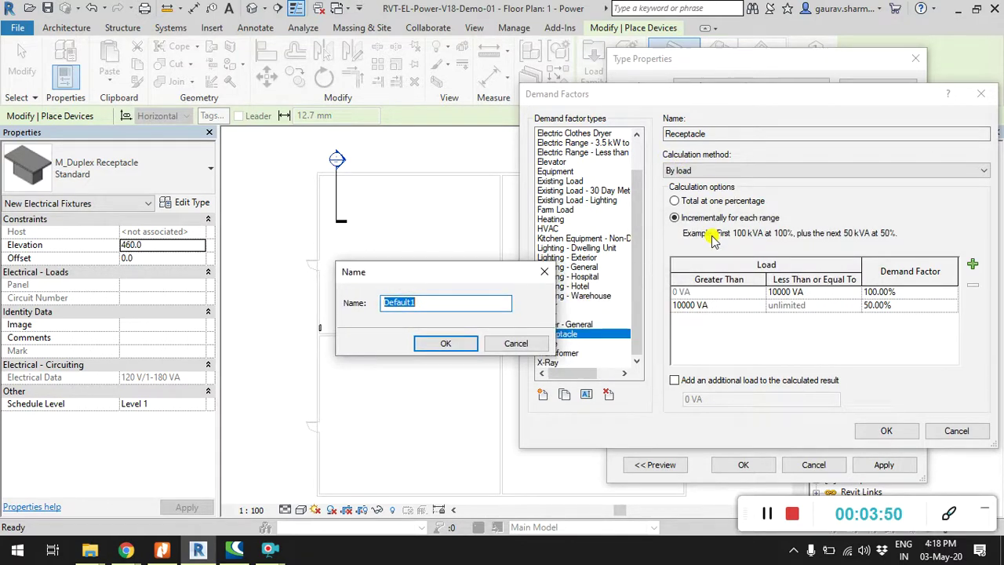
left_click_drag(484, 273, 573, 197)
left_click(611, 266)
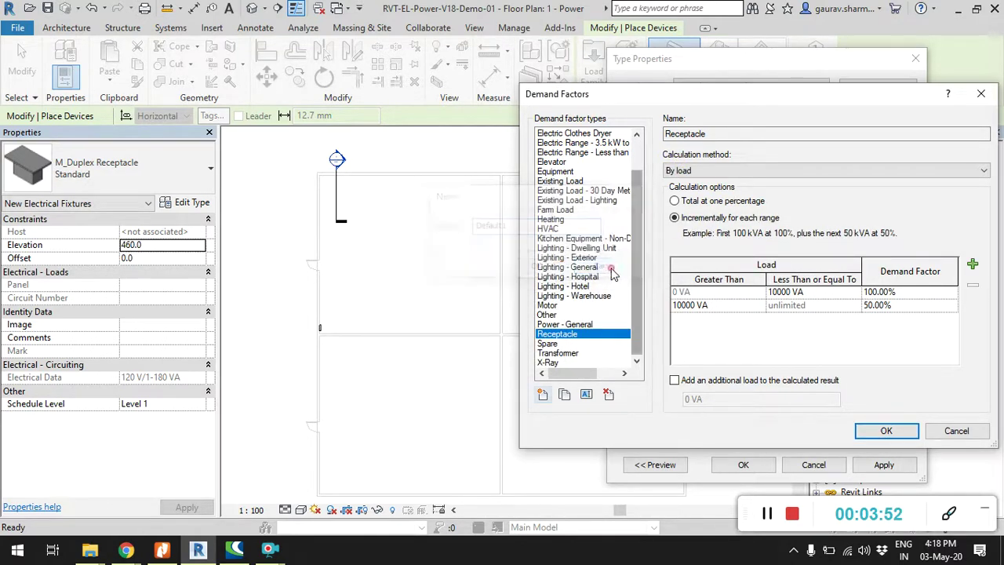
left_click(930, 428)
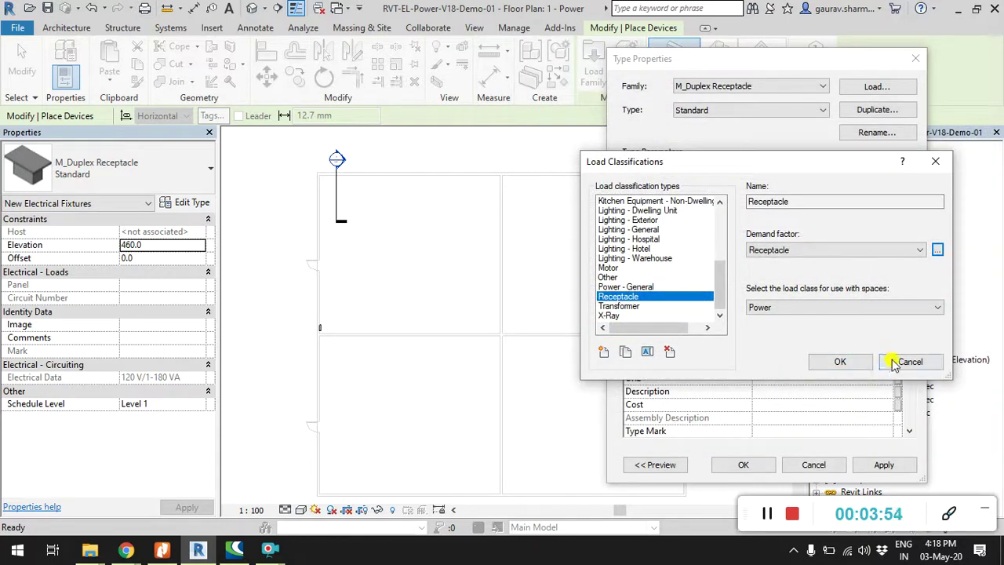
left_click(892, 363)
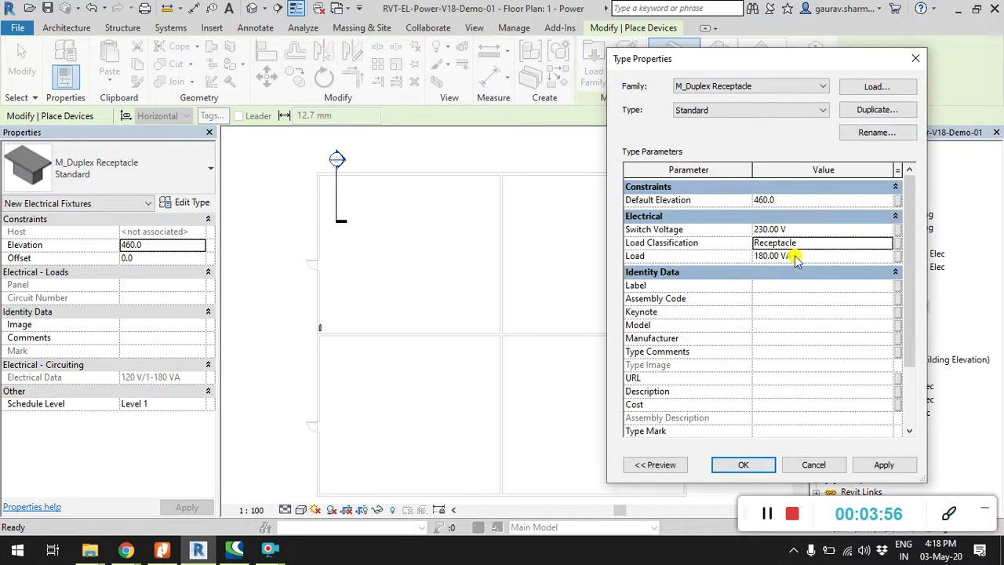
left_click(744, 465)
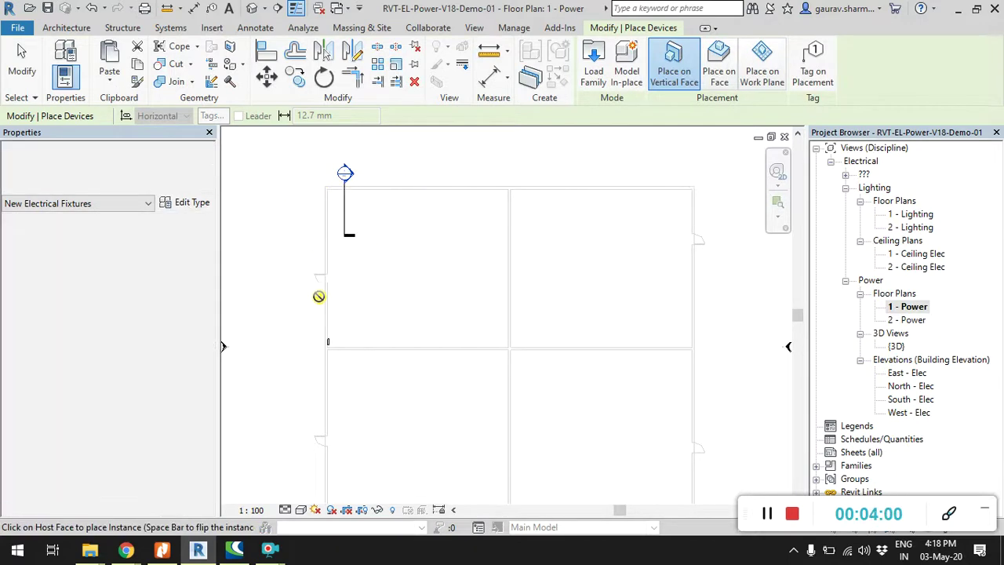
- Place four duplex receptacles along the top-left room's top wall
middle_click_drag(369, 224, 389, 239)
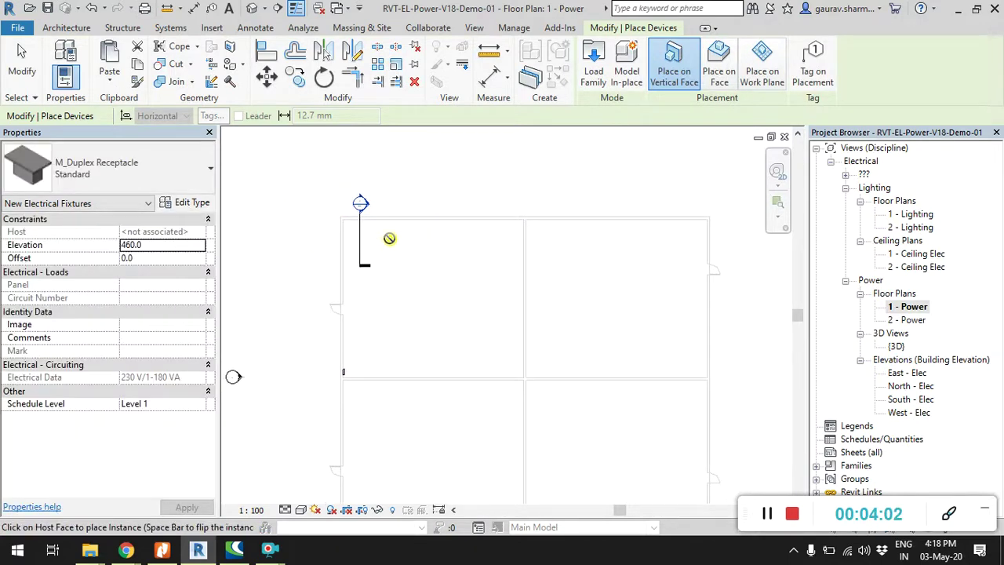
scroll(366, 231, "up", 3)
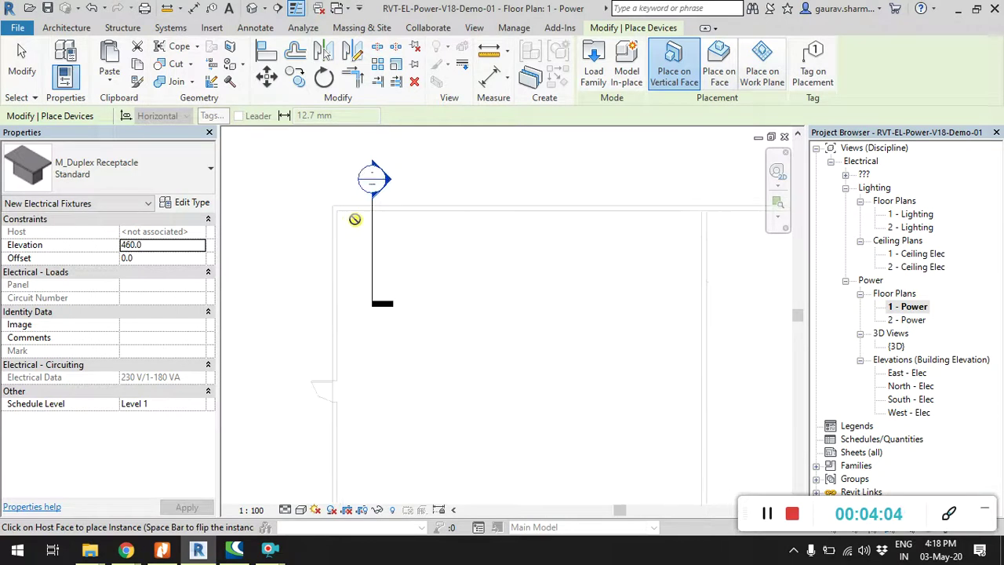
scroll(353, 217, "up", 2)
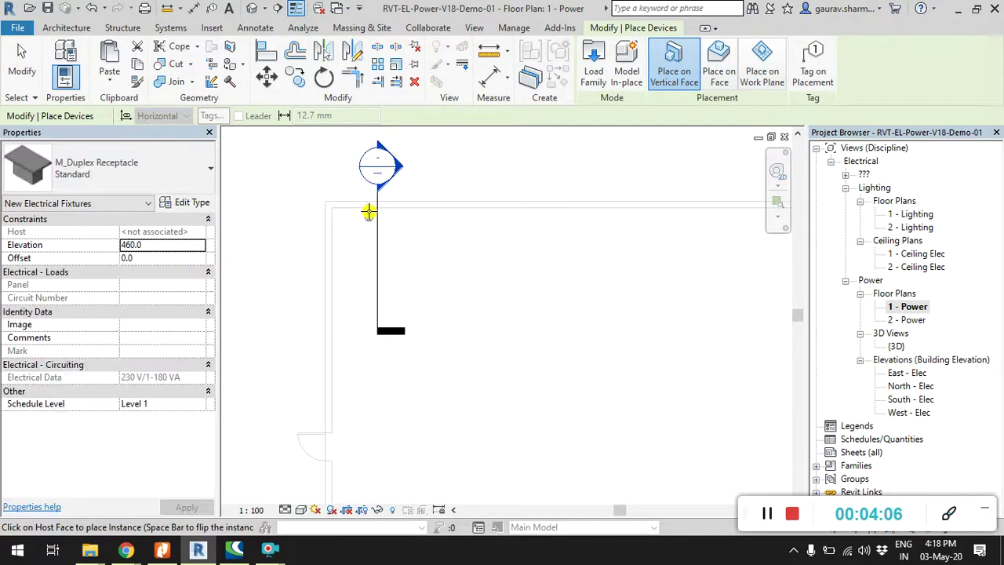
left_click(369, 212)
middle_click_drag(479, 252, 457, 285)
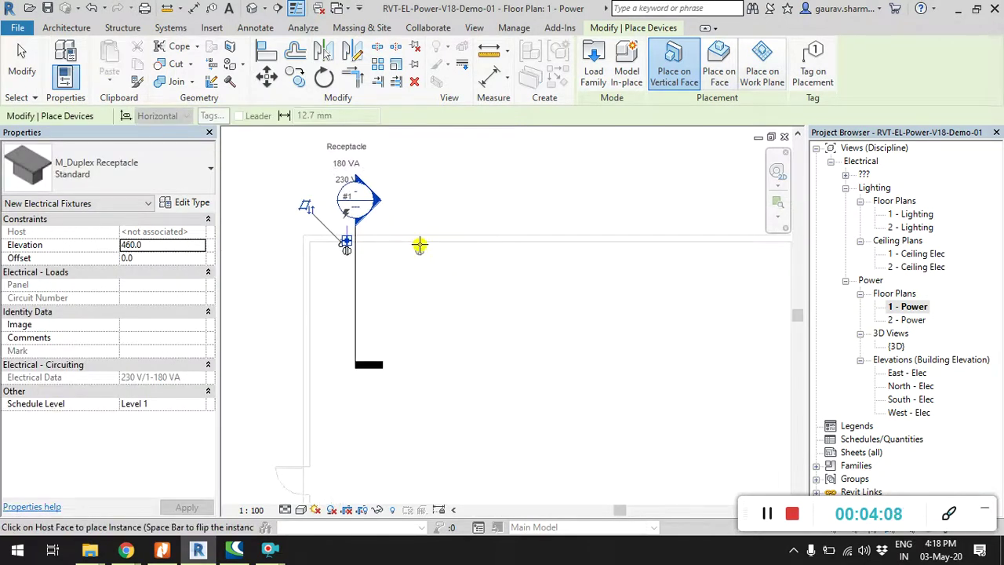
mouse_move(496, 259)
middle_mouse_down()
mouse_move(415, 273)
mouse_move(433, 261)
middle_mouse_up()
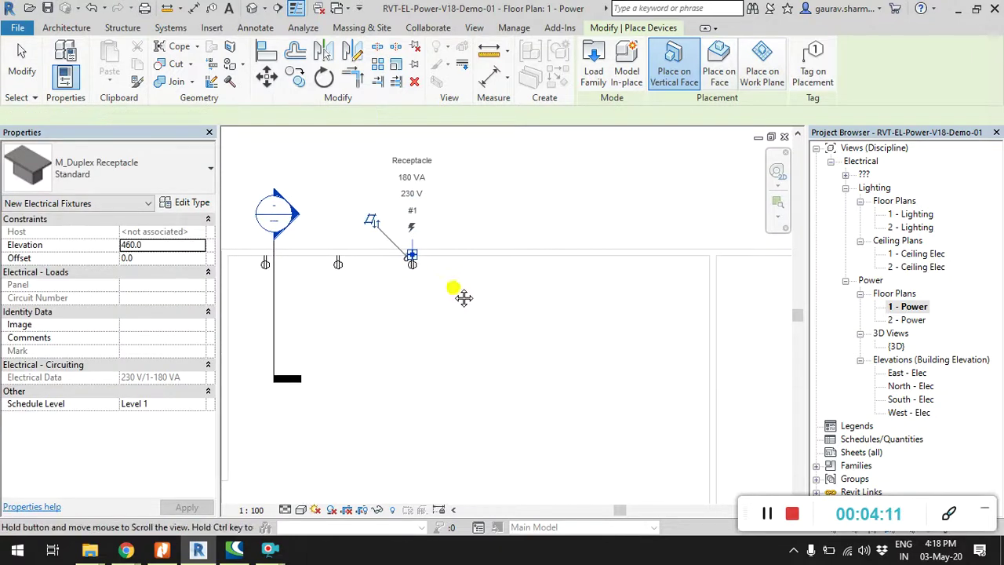
left_click(434, 261)
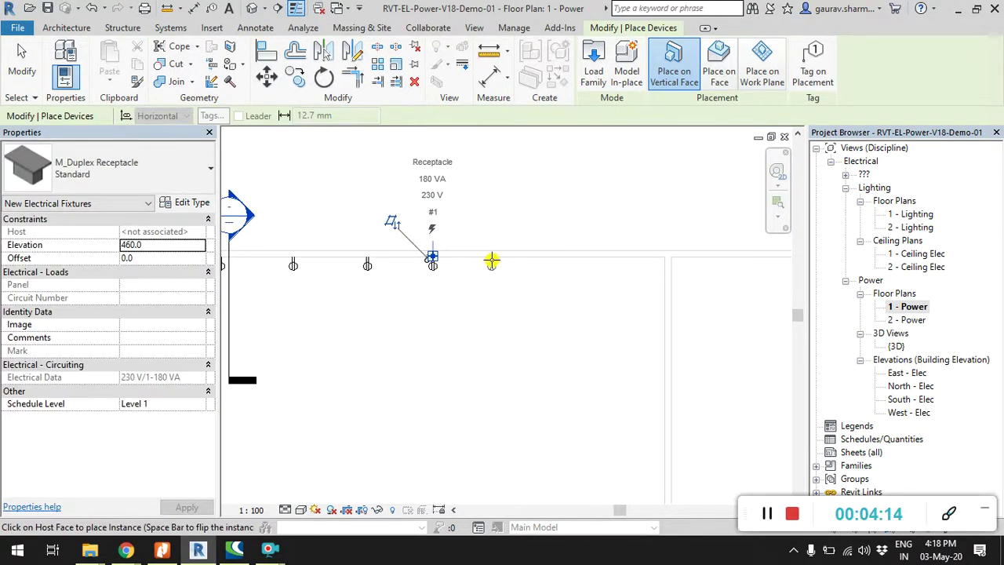
left_click(492, 261)
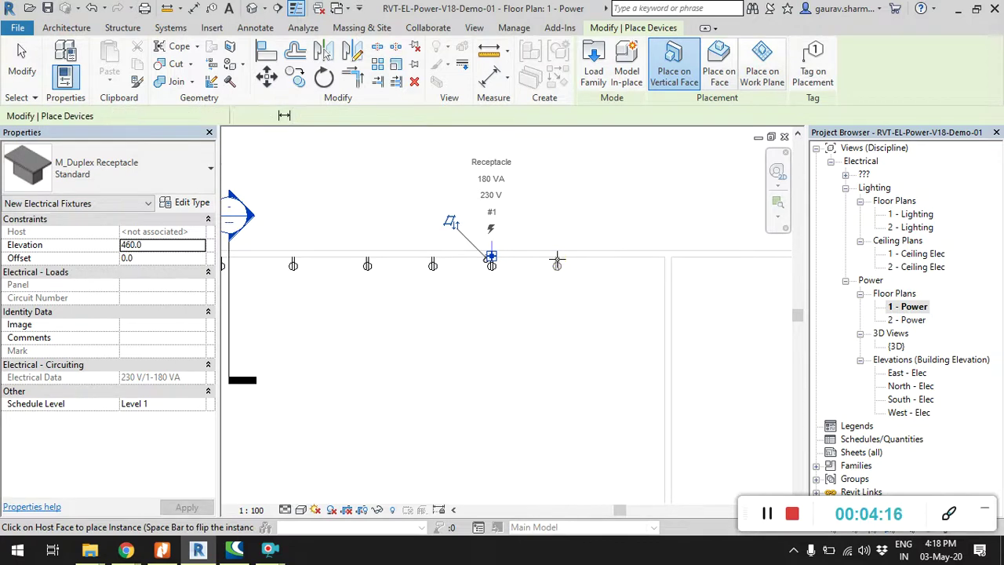
left_click(557, 262)
- Place receptacles down the room's right wall and along its lower wall
middle_click_drag(621, 262, 538, 293)
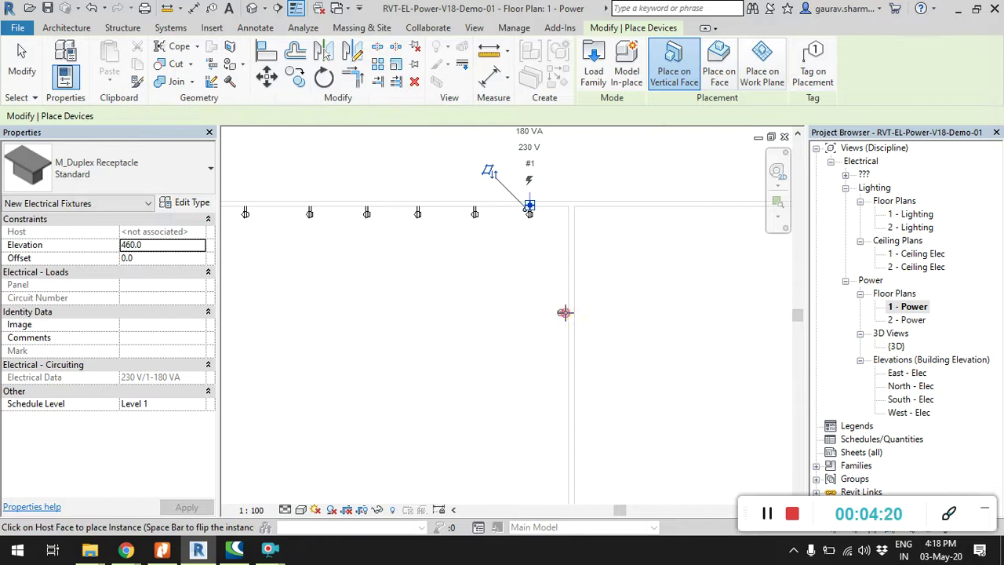
left_click(565, 313)
scroll(562, 326, "up", 1)
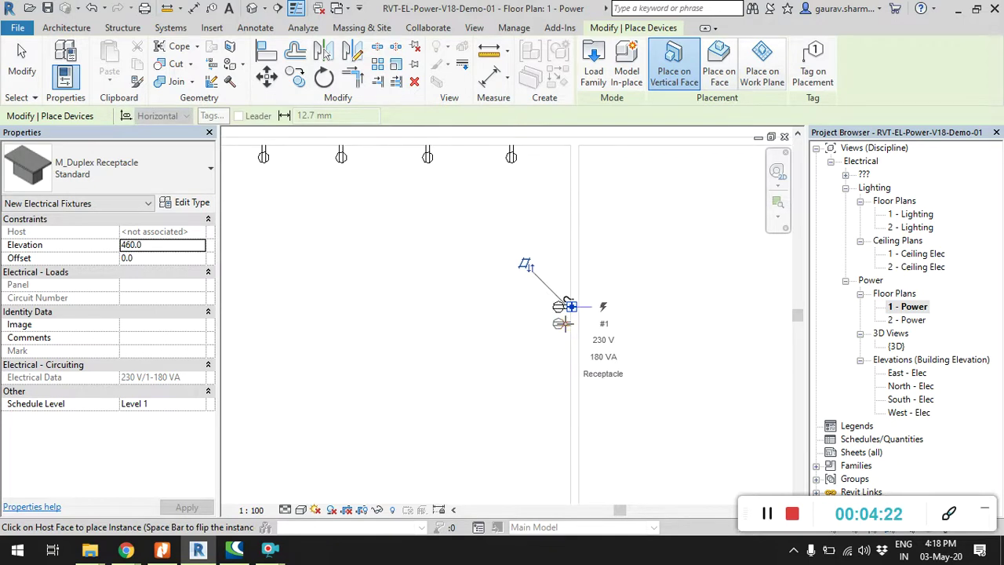
middle_click_drag(562, 323, 538, 309)
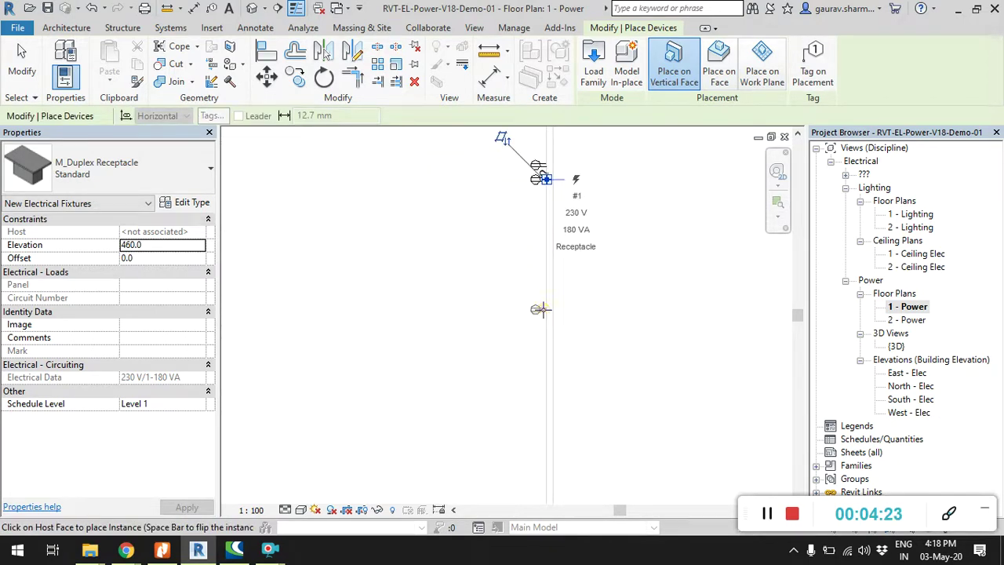
middle_click_drag(541, 309, 547, 243)
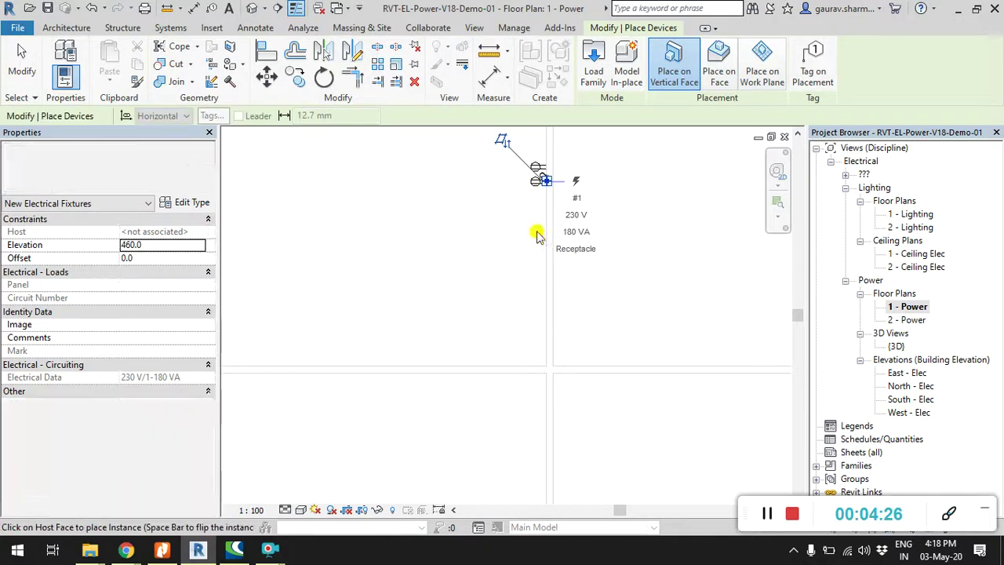
left_click(538, 292)
middle_click_drag(449, 365, 612, 371)
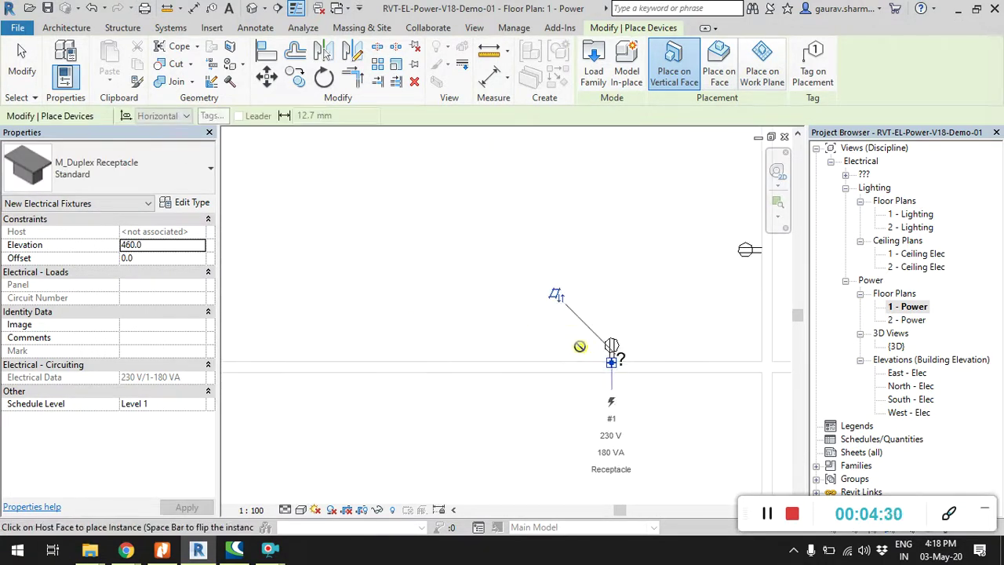
scroll(753, 314, "down", 1)
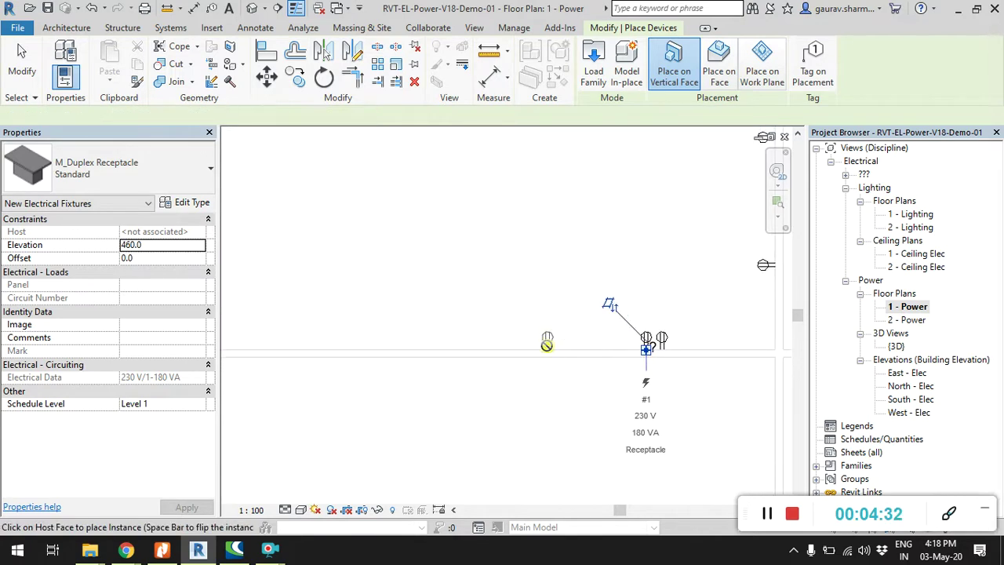
left_click(547, 345)
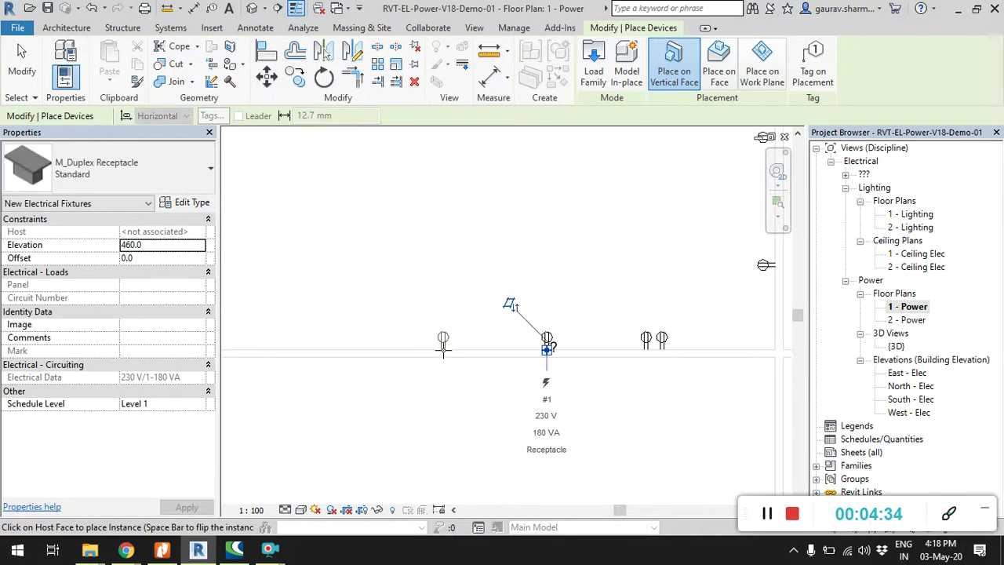
middle_click_drag(511, 337, 611, 333)
left_click(478, 334)
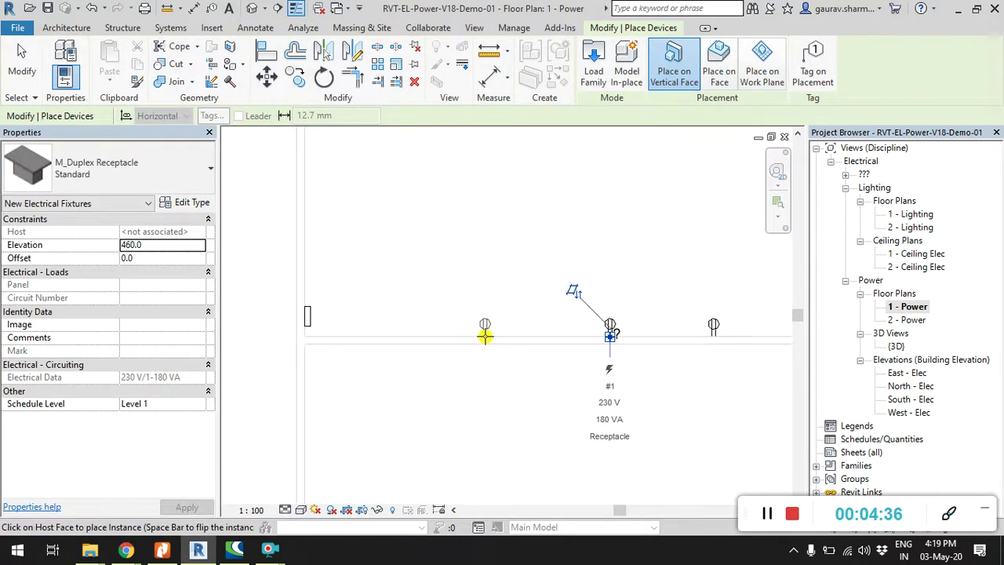
left_click(390, 336)
left_click(390, 336)
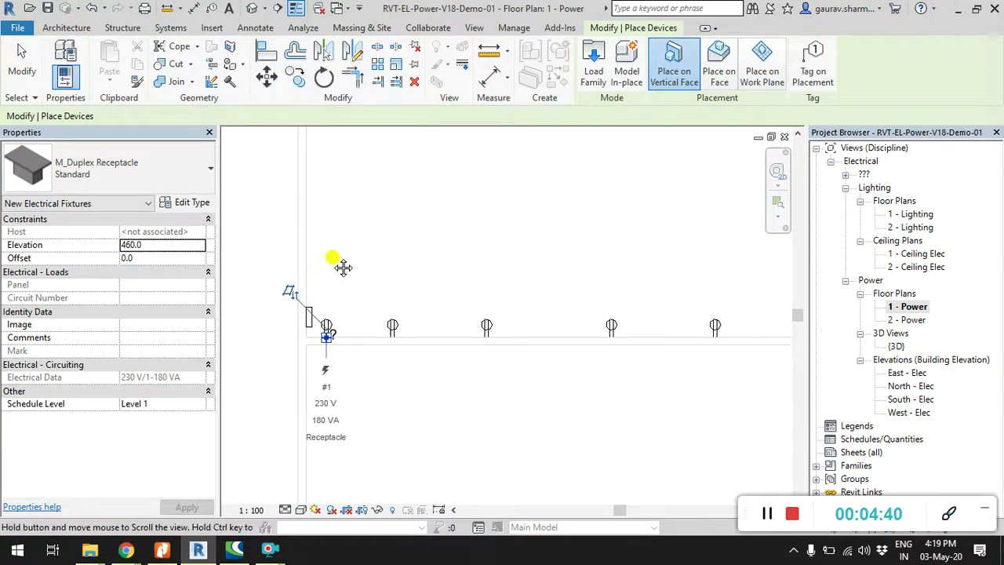
- Place receptacles along the room's left wall
middle_click_drag(332, 267, 333, 328)
left_click(335, 328)
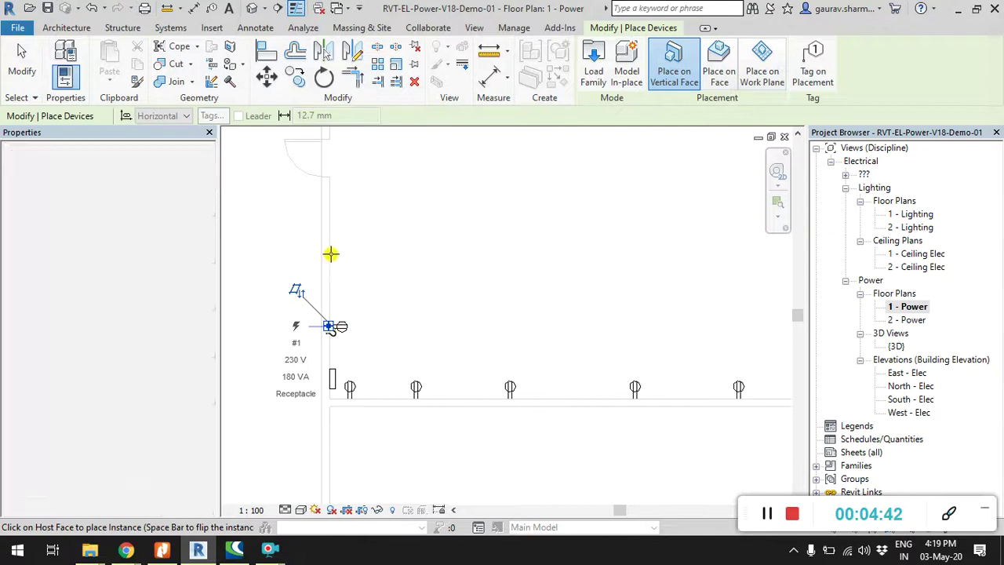
left_click(332, 245)
middle_click_drag(332, 245, 348, 354)
left_click(347, 245)
middle_click_drag(348, 235, 370, 320)
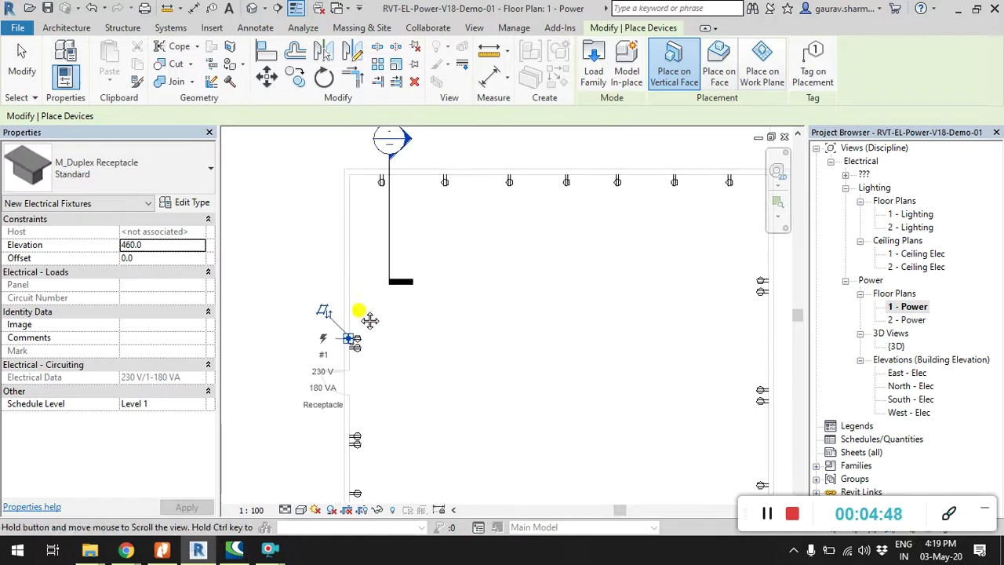
left_click(349, 276)
scroll(355, 252, "up", 1)
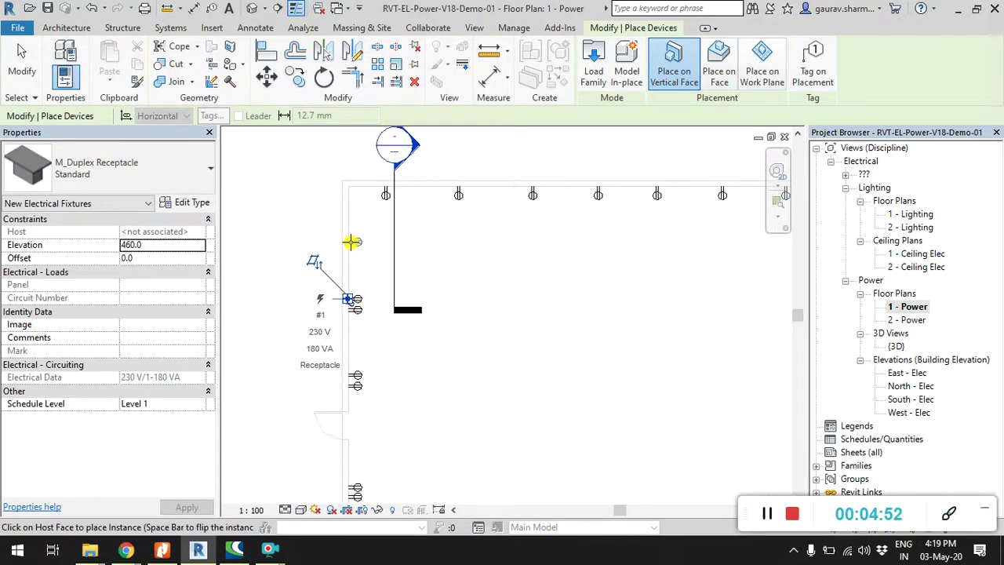
- Finish placing receptacles and review the 100 A panelboard's loads
key("Escape")
key("Escape")
scroll(523, 343, "down", 2)
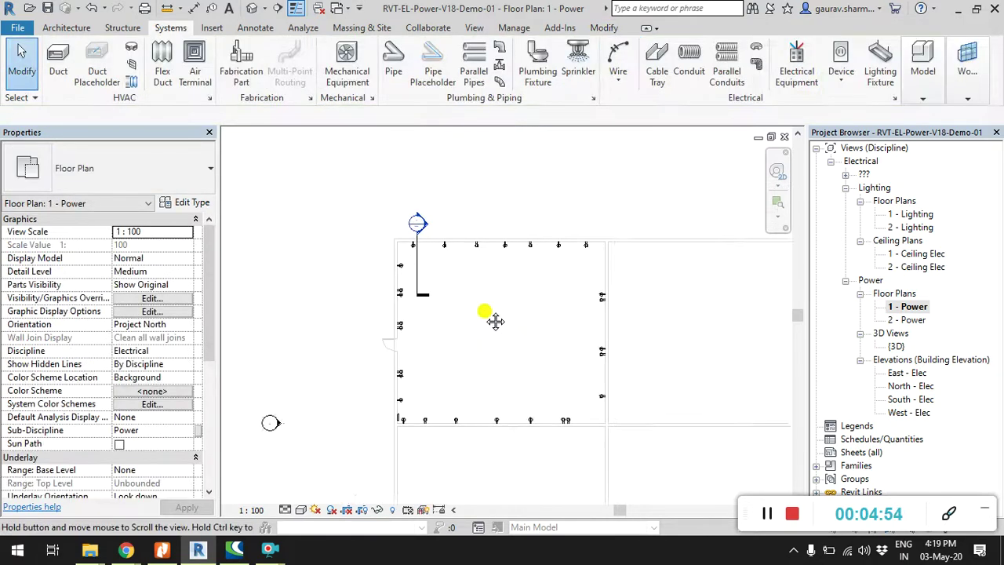
middle_click_drag(523, 343, 470, 303)
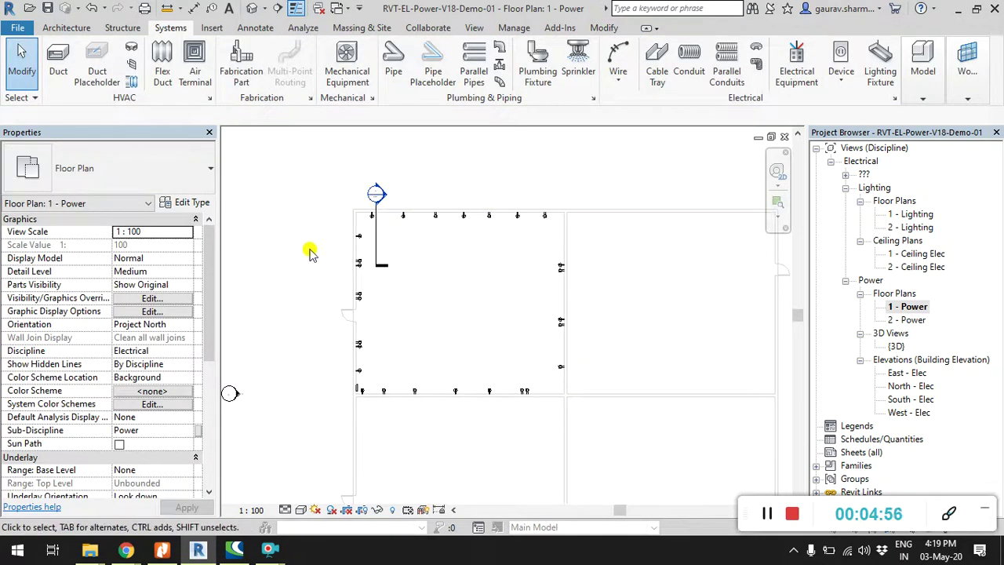
middle_click_drag(321, 259, 314, 257)
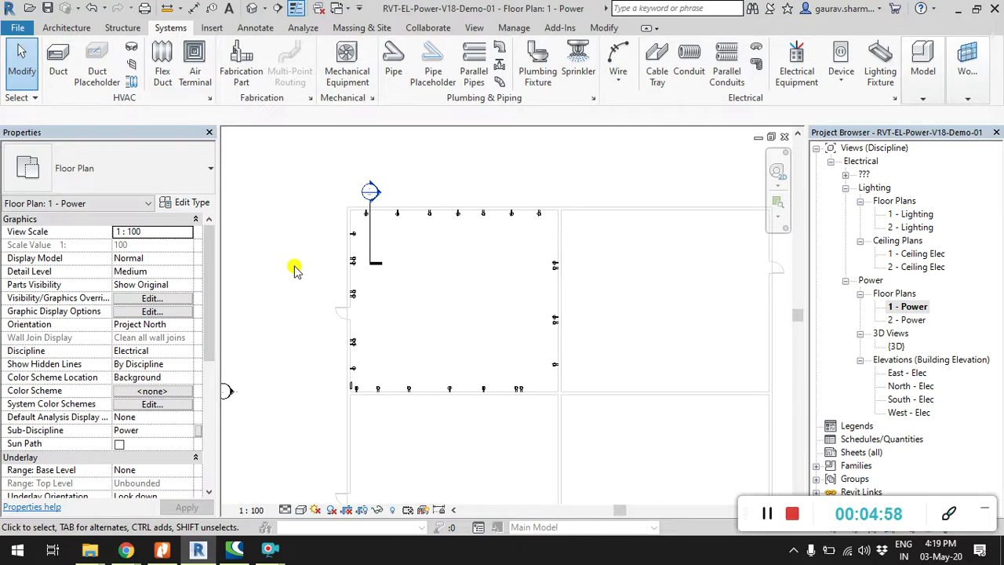
scroll(343, 389, "up", 2)
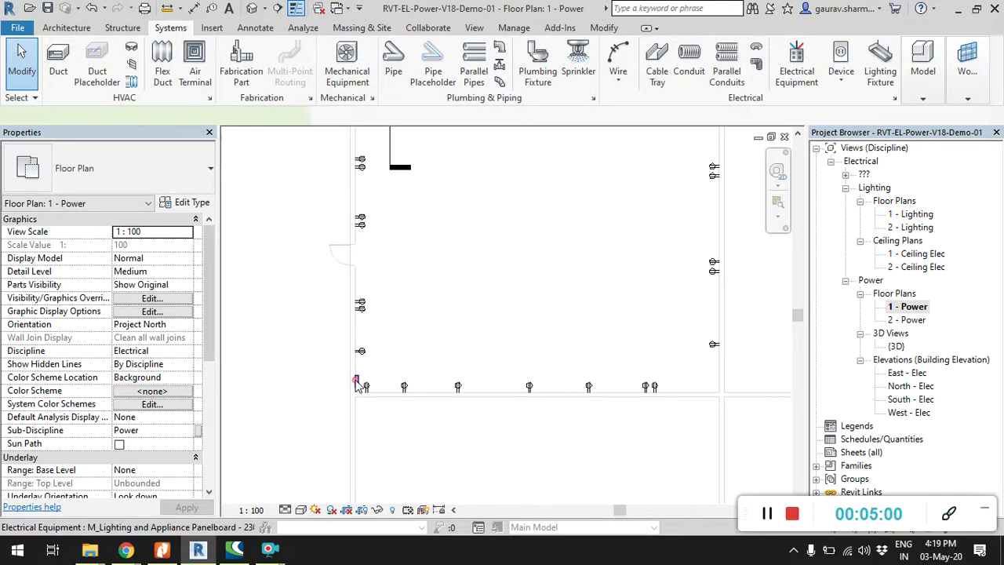
left_click(357, 383)
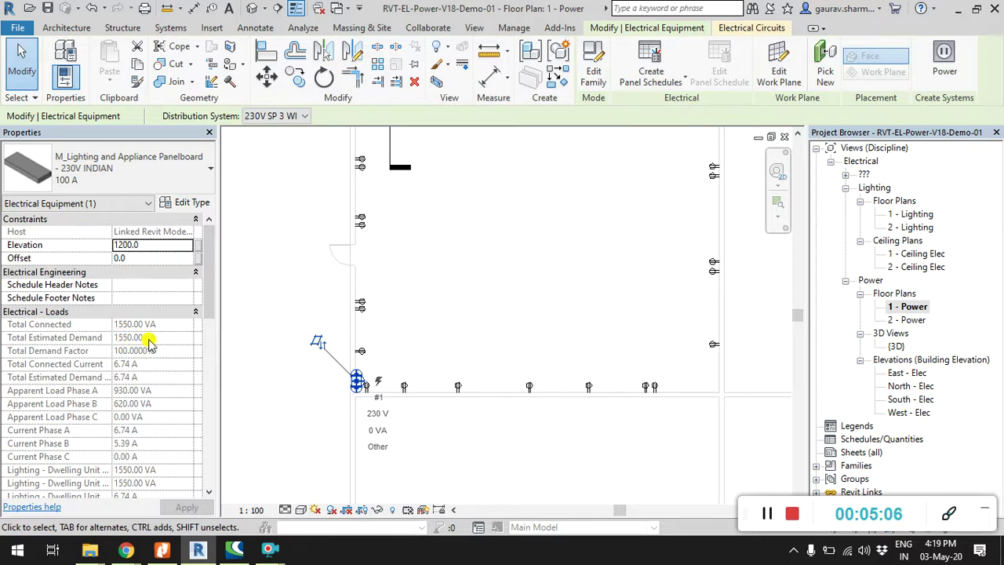
left_click(271, 285)
- Review a receptacle's type properties, then open the duplex receptacle family for editing
scroll(287, 259, "down", 2)
middle_click_drag(287, 260, 294, 300)
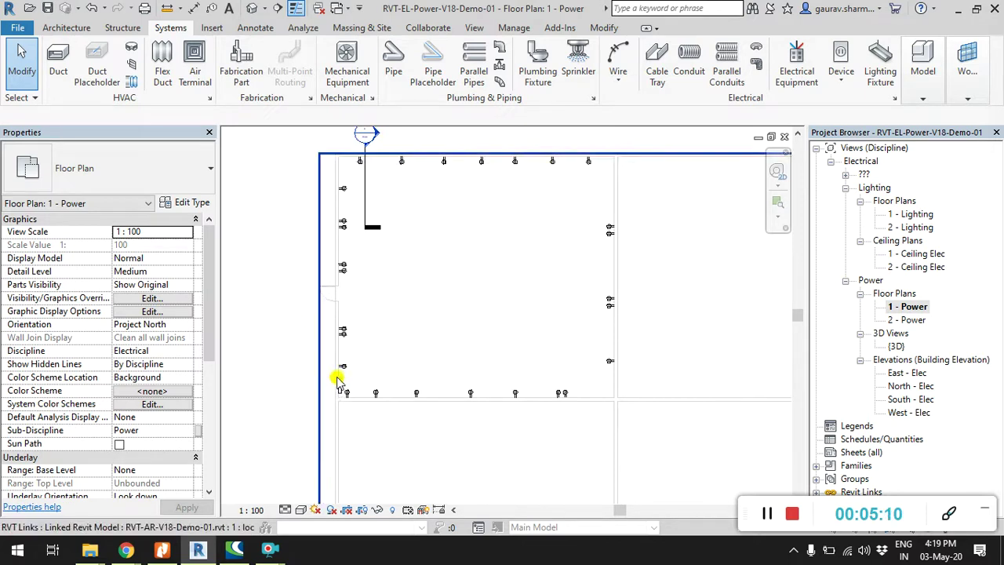
scroll(324, 384, "up", 2)
scroll(314, 350, "down", 1)
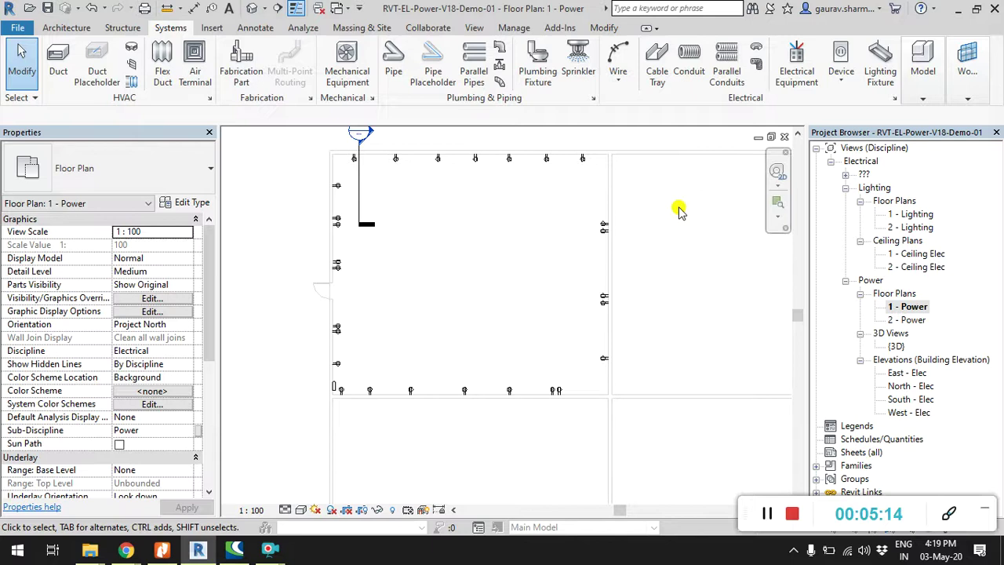
scroll(340, 160, "up", 2)
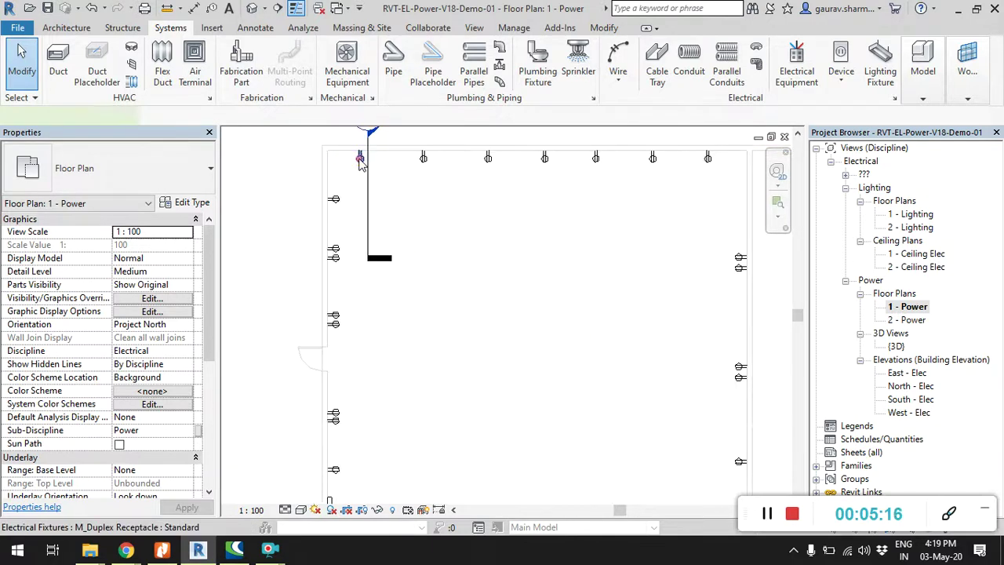
left_click(359, 150)
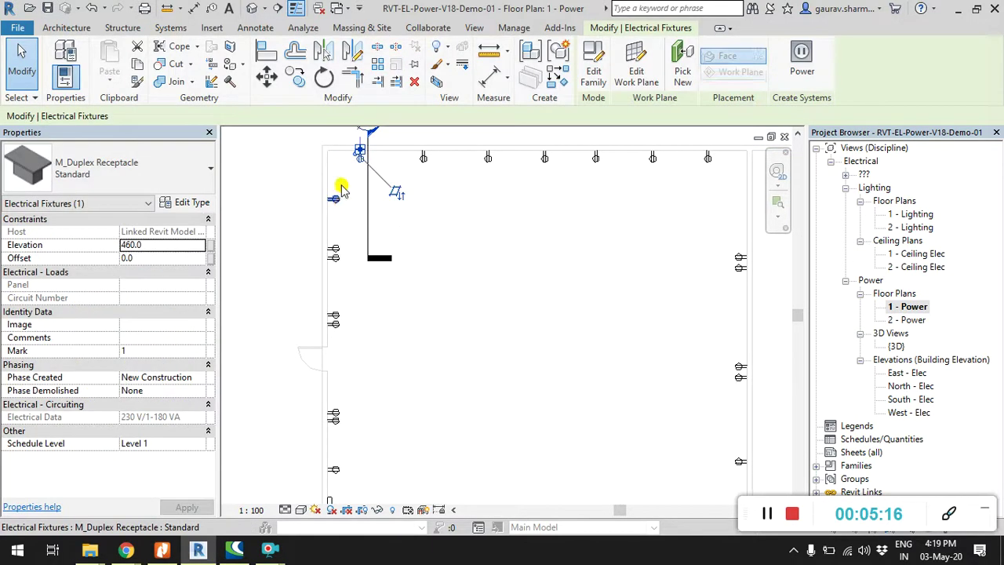
left_click(188, 204)
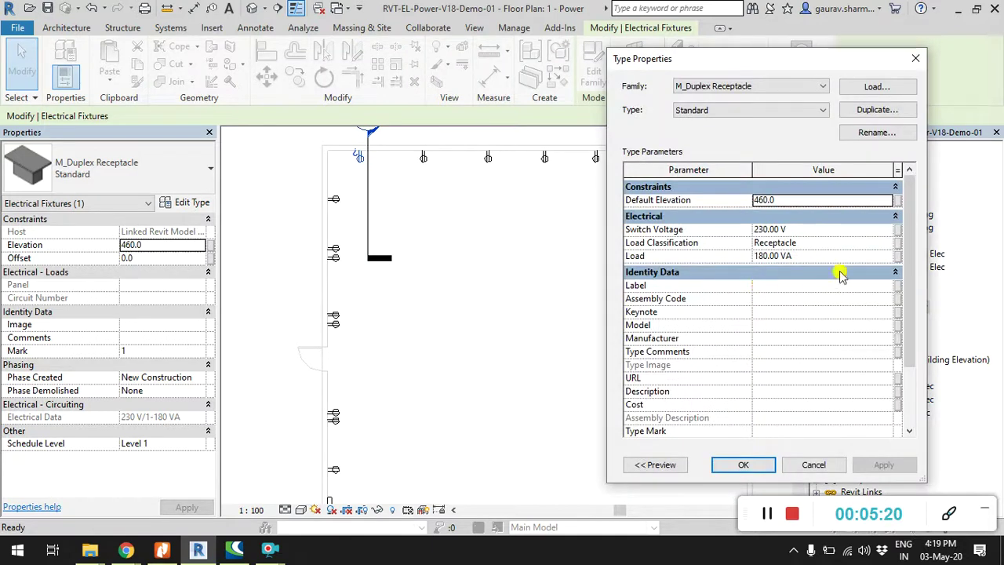
mouse_move(911, 248)
left_mouse_down()
mouse_move(914, 339)
mouse_move(912, 287)
left_mouse_up()
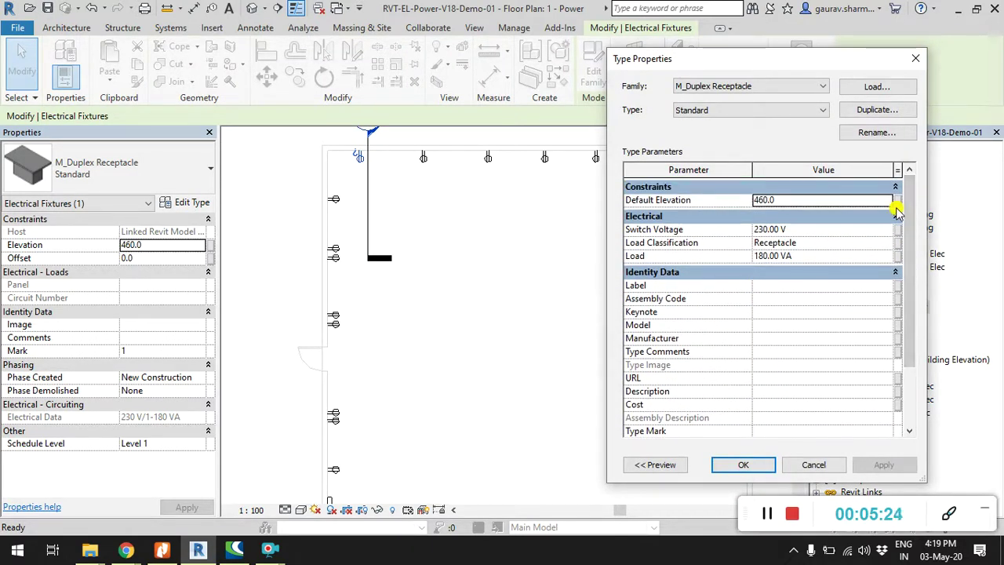
left_click(811, 464)
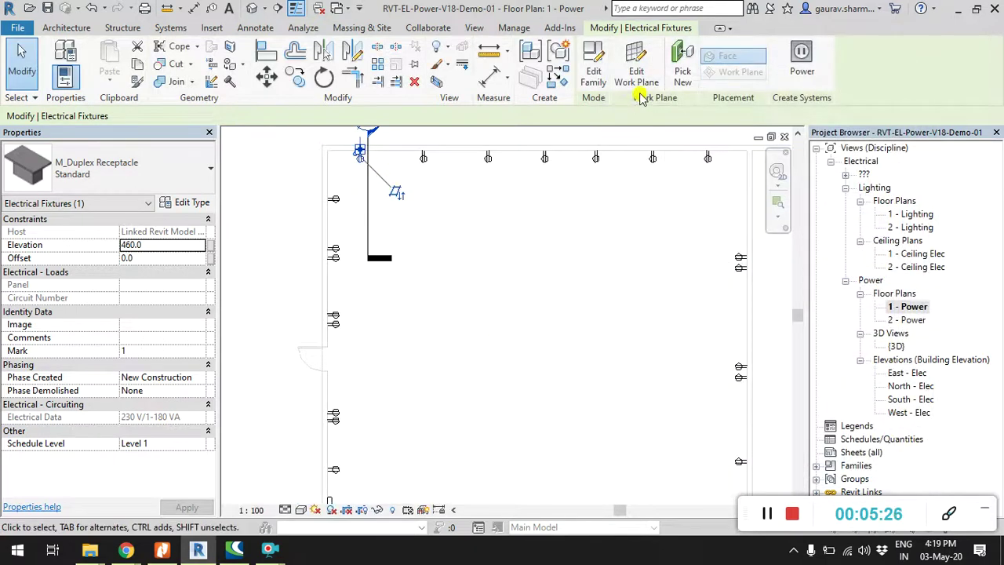
left_click(596, 67)
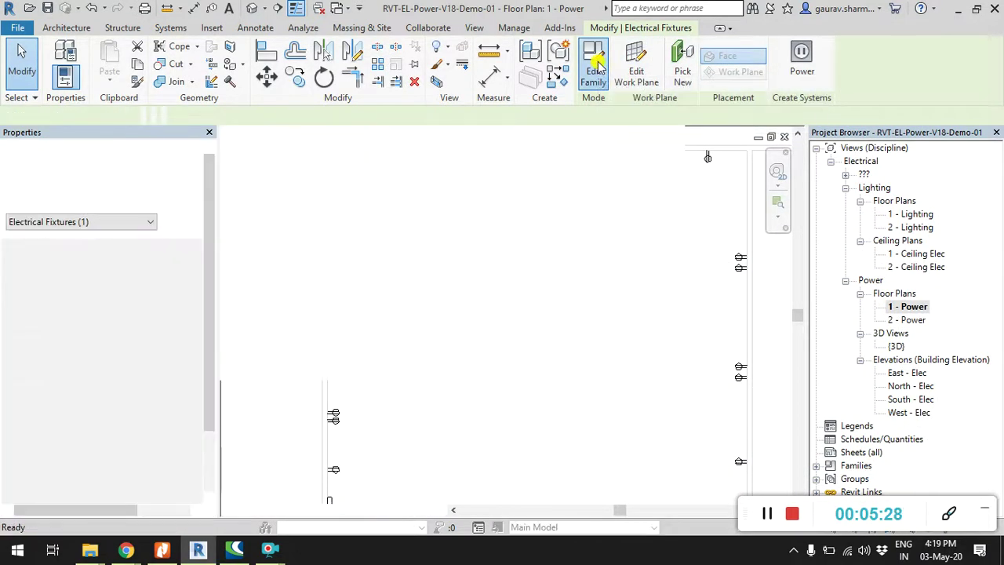
- Inspect the receptacle connector's voltage association and the family types without changes
scroll(523, 307, "up", 3)
scroll(551, 305, "up", 2)
left_click(550, 304)
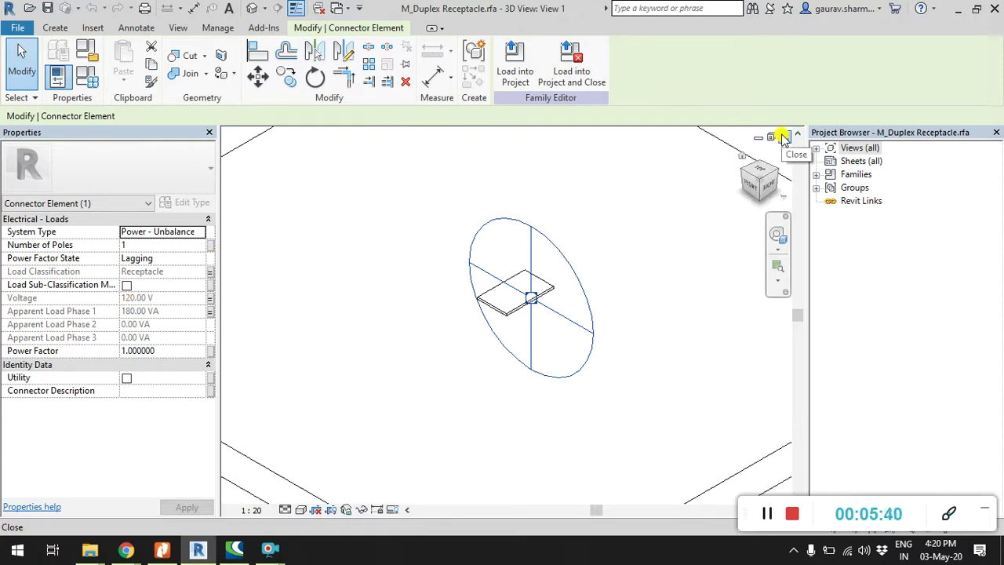
left_click(209, 298)
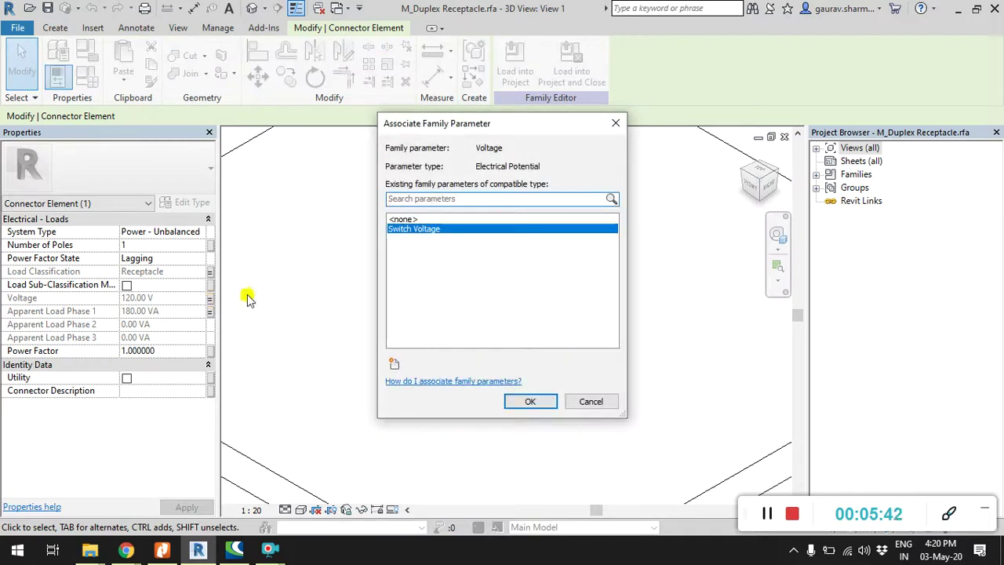
left_click(591, 402)
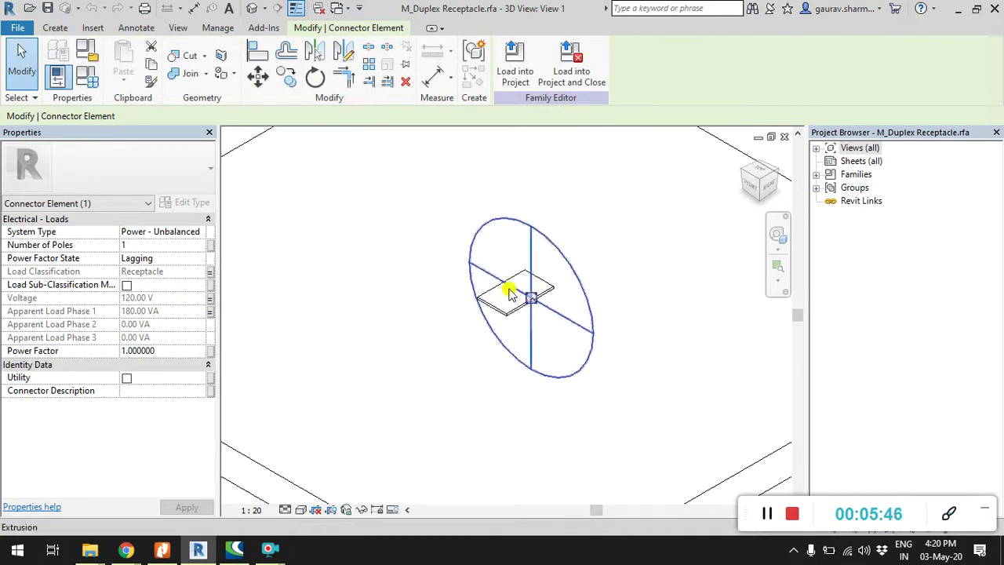
left_click(87, 77)
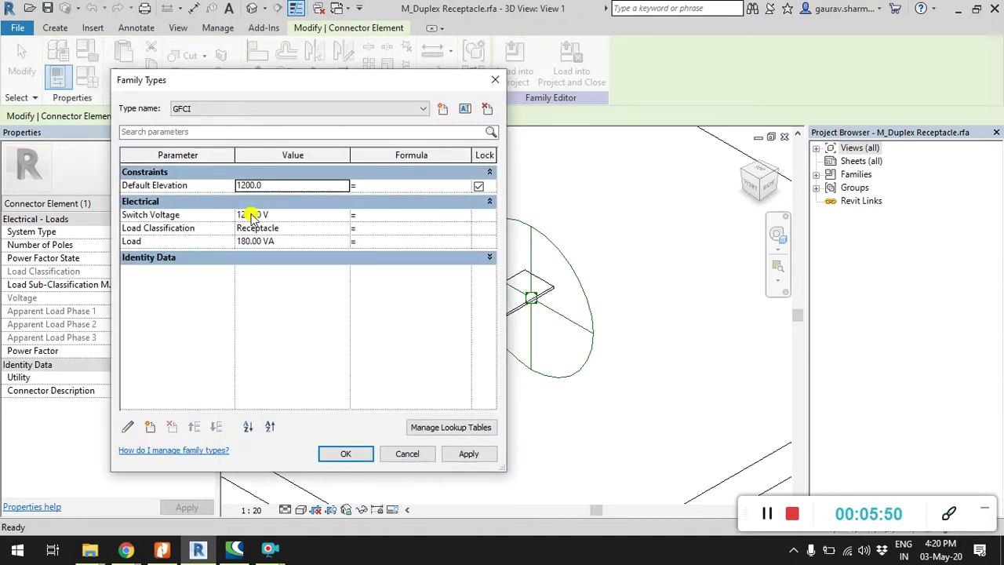
left_click(402, 452)
- Close the family, return to the 1 - Power plan, and select the panelboard
key("Escape")
left_click(785, 137)
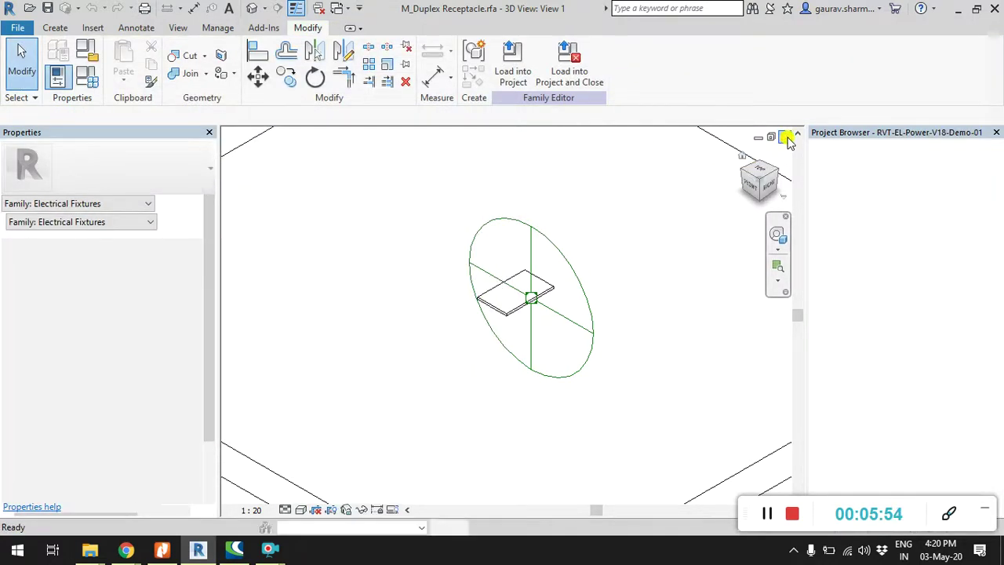
middle_click_drag(415, 267, 277, 282)
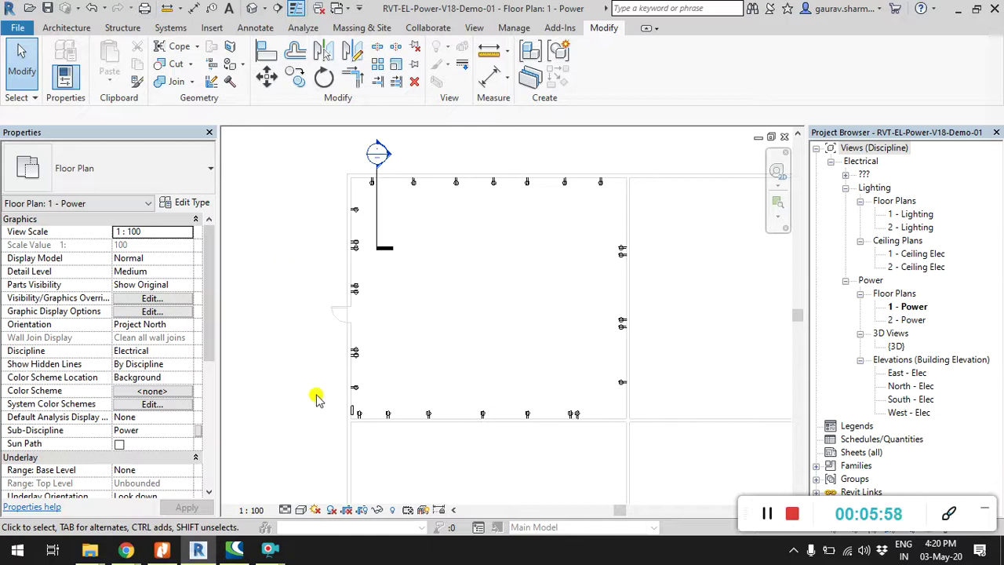
scroll(307, 361, "up", 3)
left_click(351, 385)
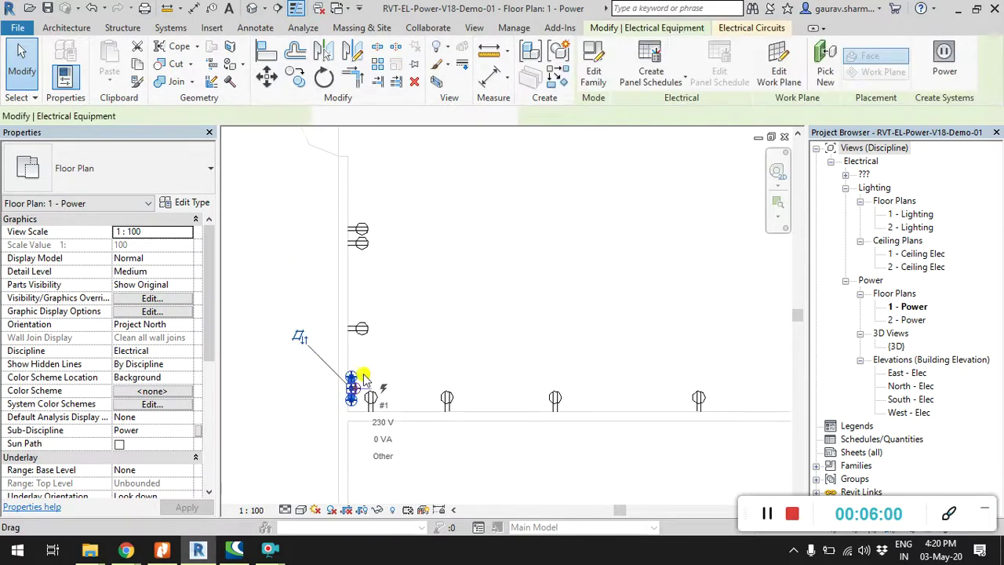
- Copy the 100 A panelboard, placing the duplicate about 1300 above the original
left_click(295, 76)
scroll(345, 397, "up", 2)
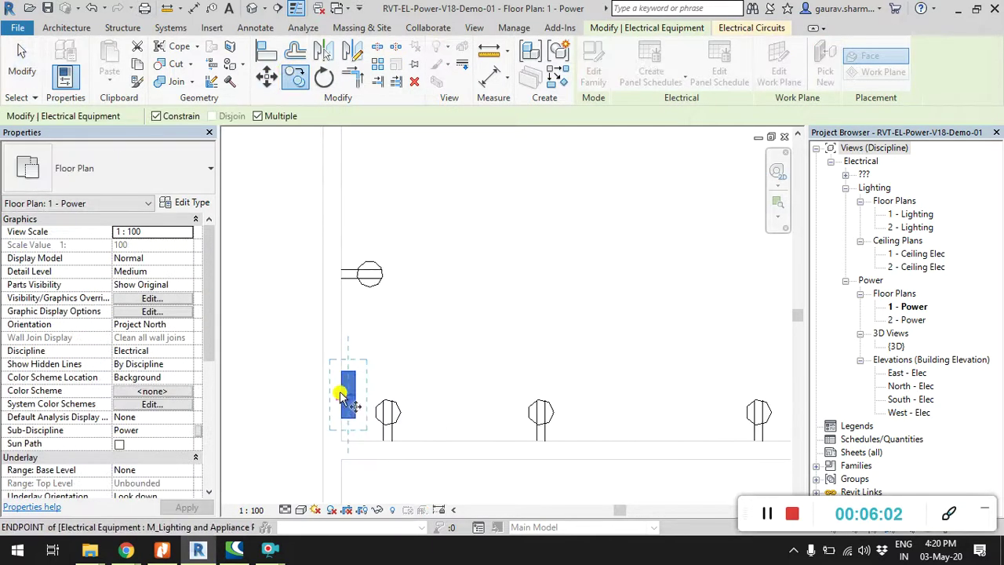
left_click(343, 394)
left_click(342, 331)
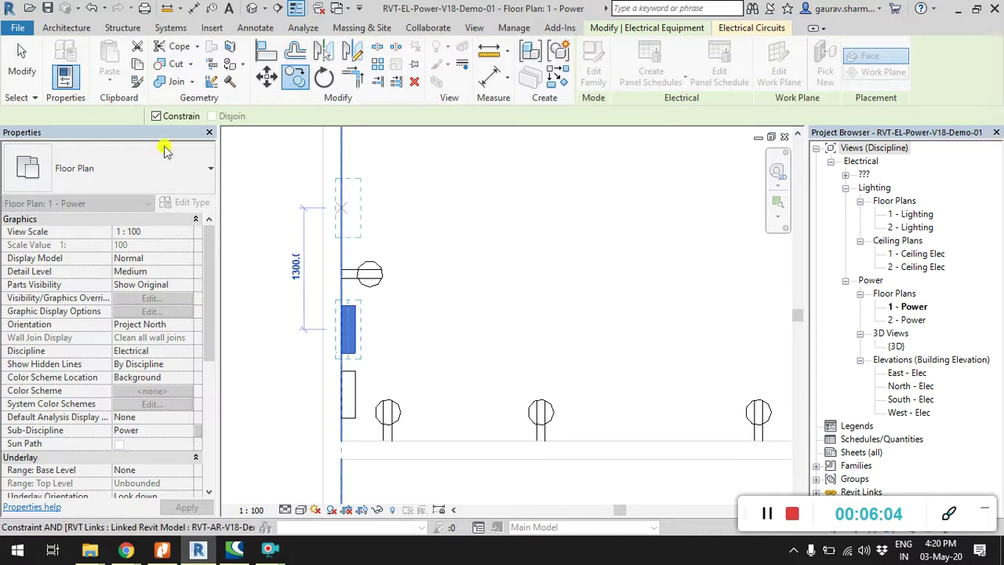
left_click(22, 63)
scroll(274, 253, "down", 2)
middle_click_drag(273, 254, 375, 369)
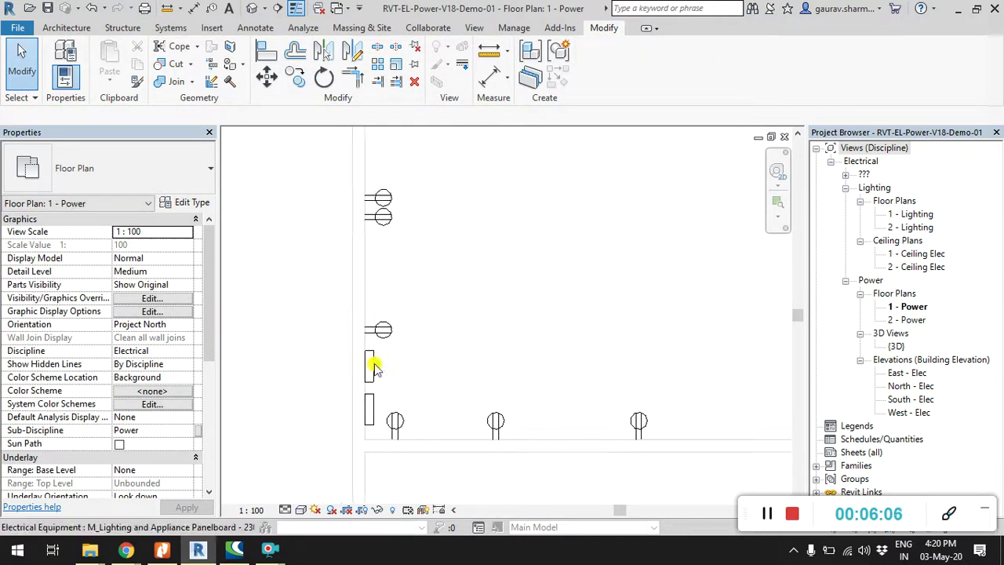
- Set the lower panelboard's Comments to 'Lighting Panel'
left_click(369, 408)
left_click_drag(212, 296, 210, 468)
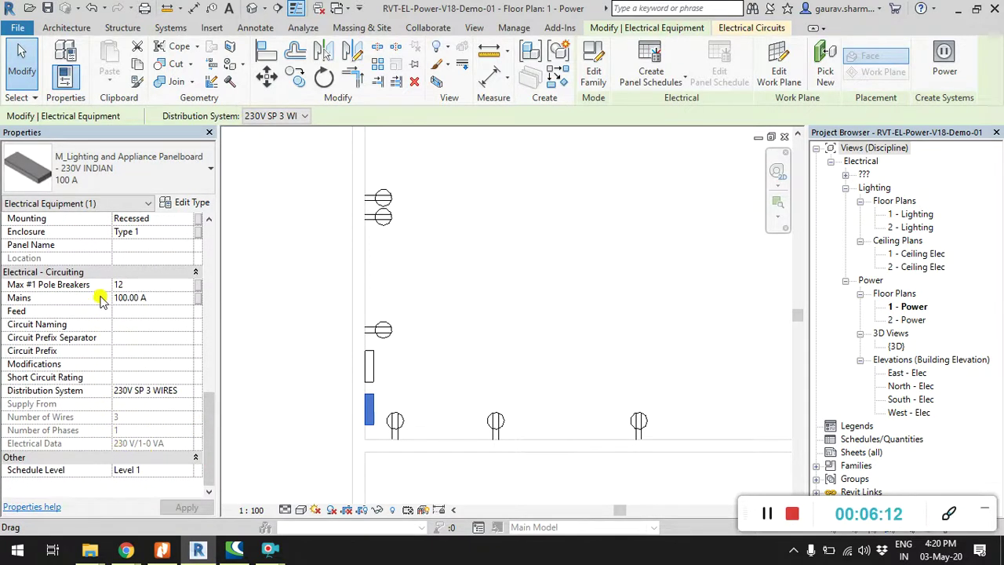
left_click_drag(210, 388, 206, 351)
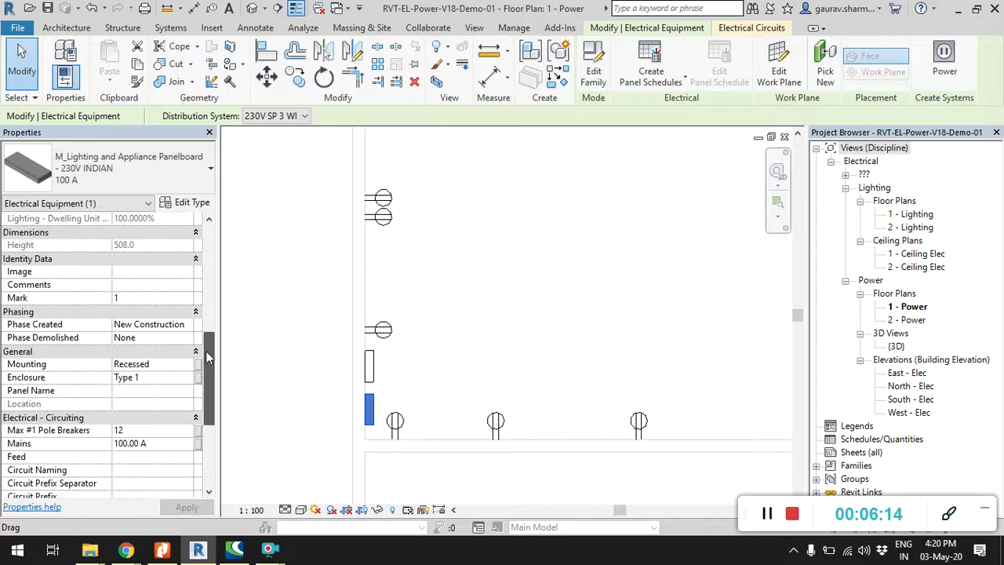
type("L")
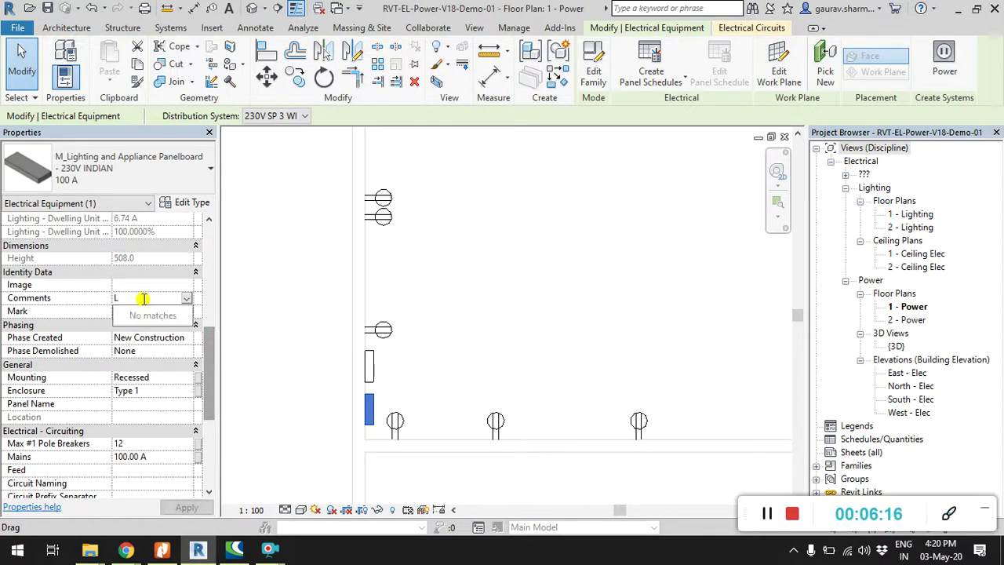
type("ighting Panel")
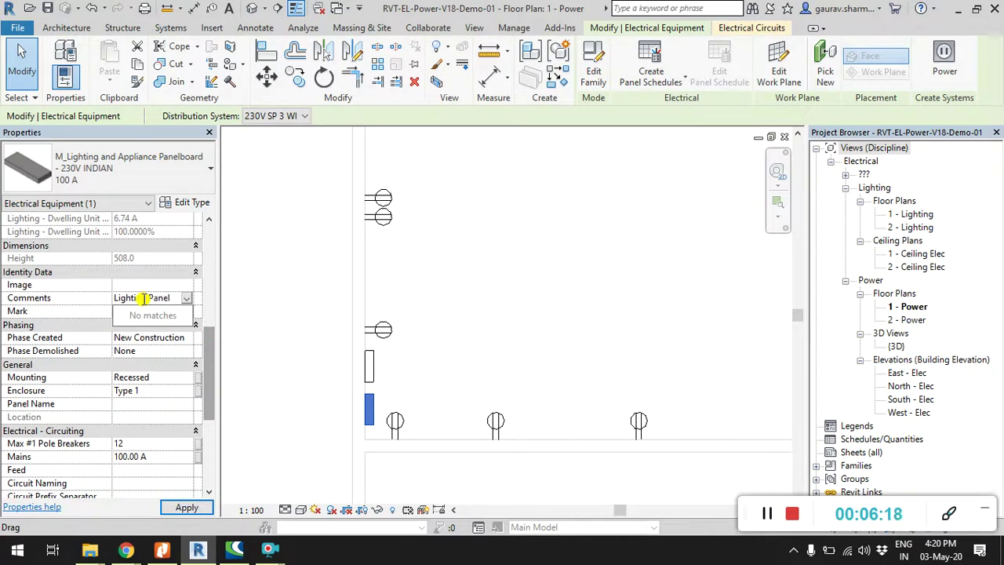
left_click(145, 304)
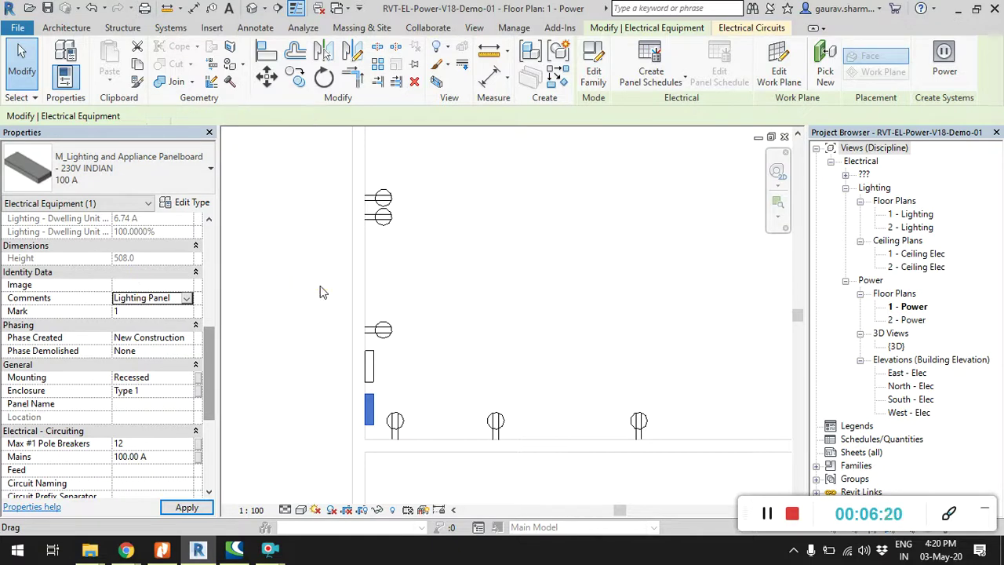
- Set the upper panelboard's Comments to 'Power Panel', then deselect it
left_click(369, 360)
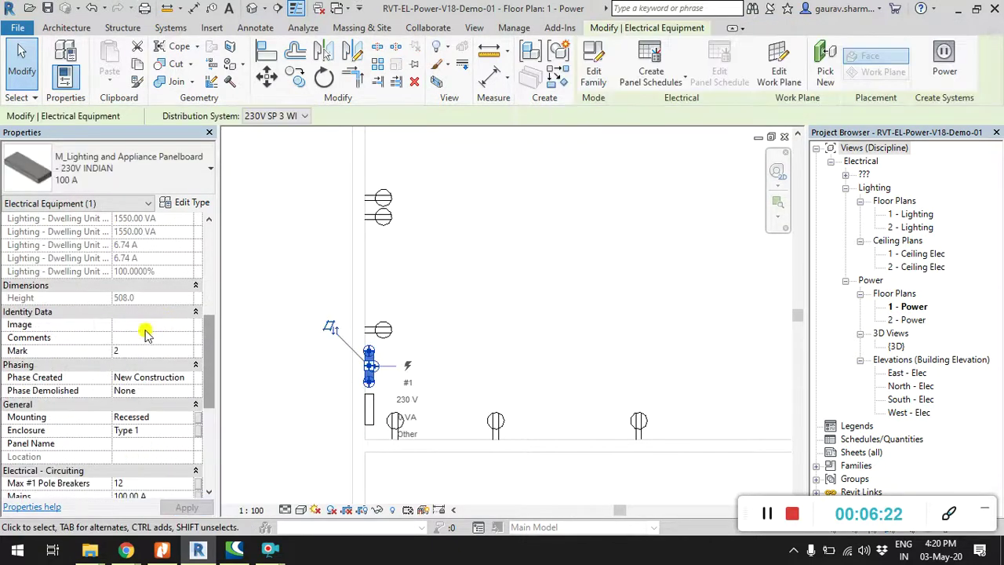
left_click(153, 338)
type("Power Panel")
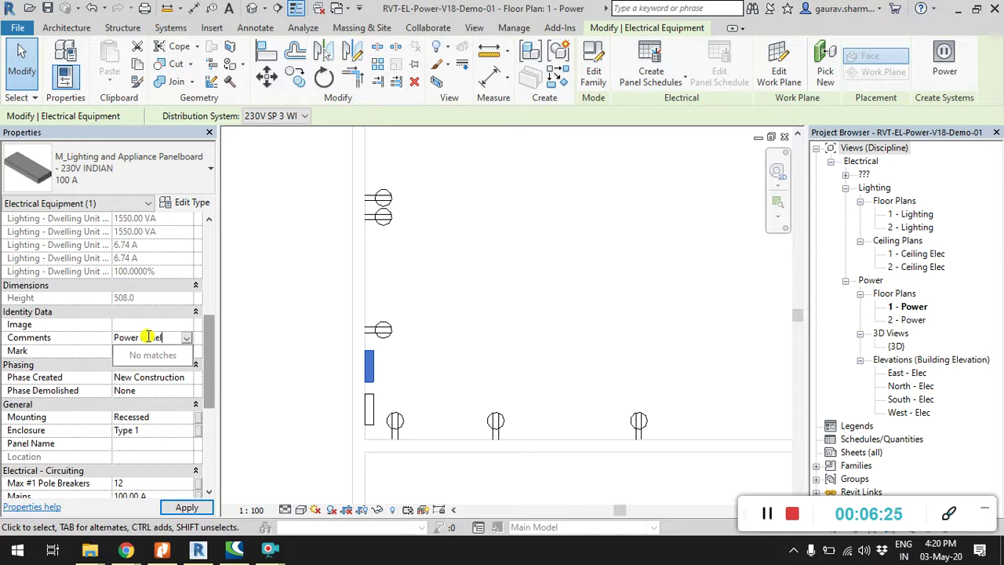
key("Return")
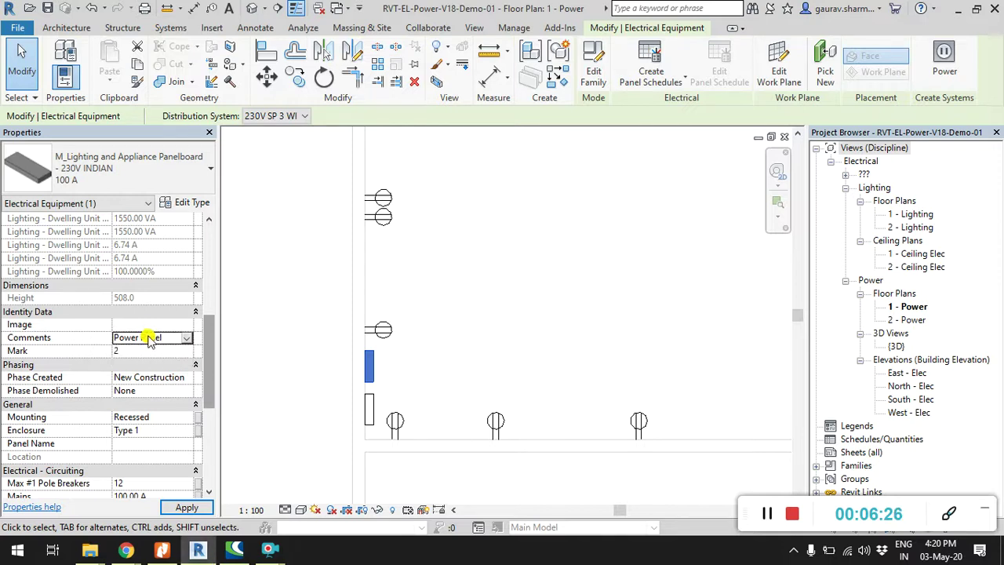
left_click(281, 435)
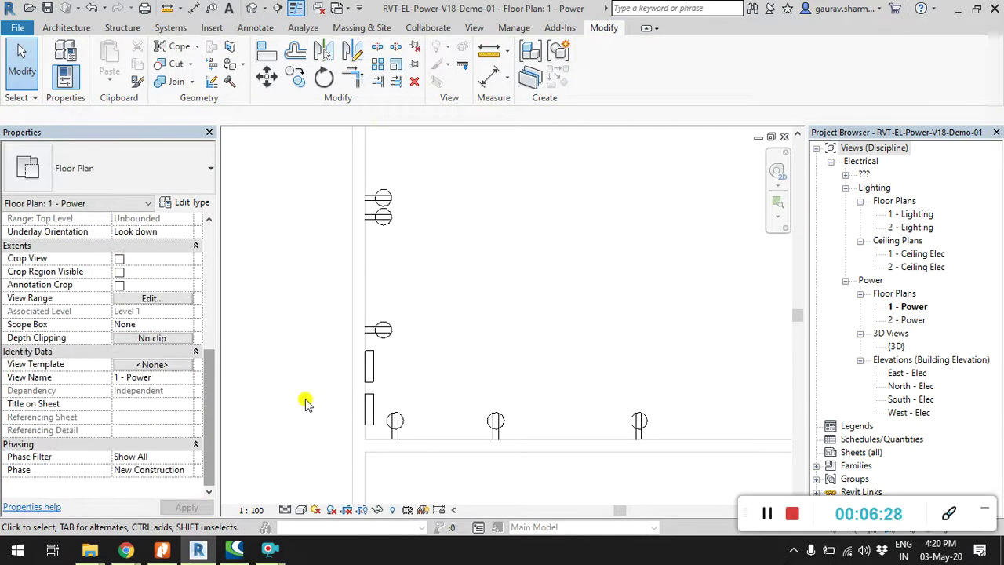
- Zoom out to the whole room and select the receptacle beside the panelboards plus a left-wall one
scroll(310, 376, "down", 1)
scroll(309, 369, "down", 1)
scroll(308, 365, "down", 1)
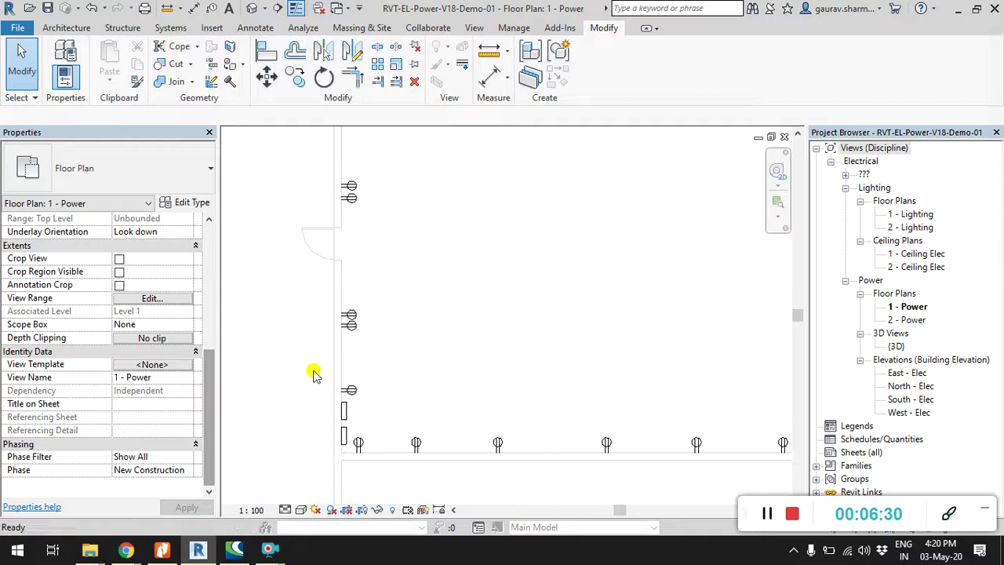
scroll(310, 369, "down", 1)
scroll(306, 362, "down", 1)
scroll(310, 367, "down", 1)
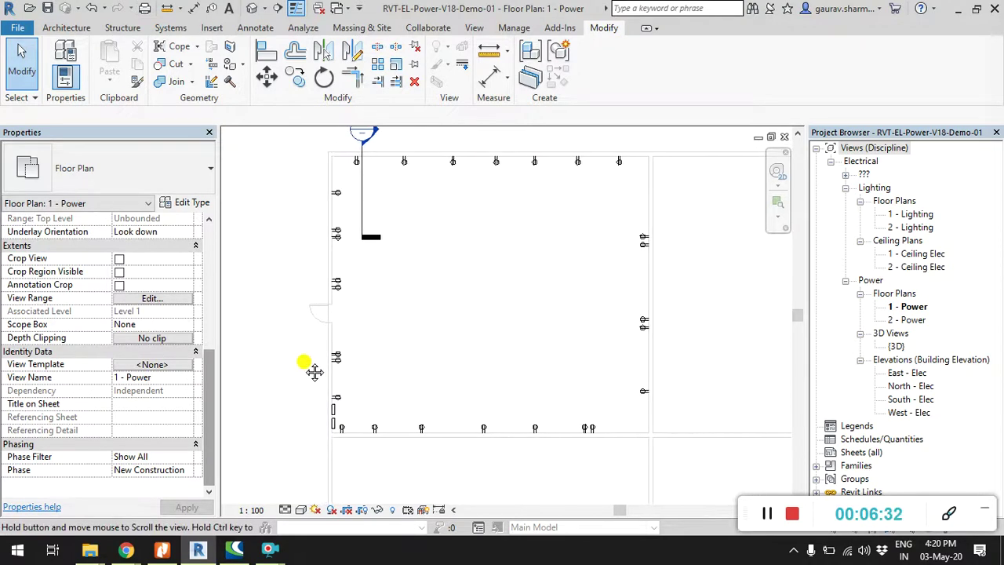
middle_click_drag(304, 363, 297, 356)
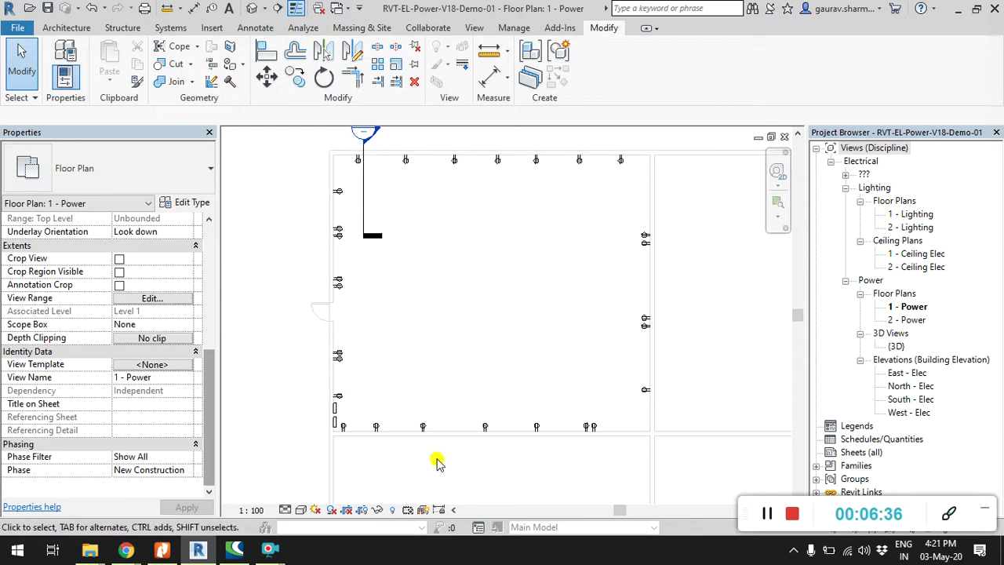
scroll(336, 420, "up", 2)
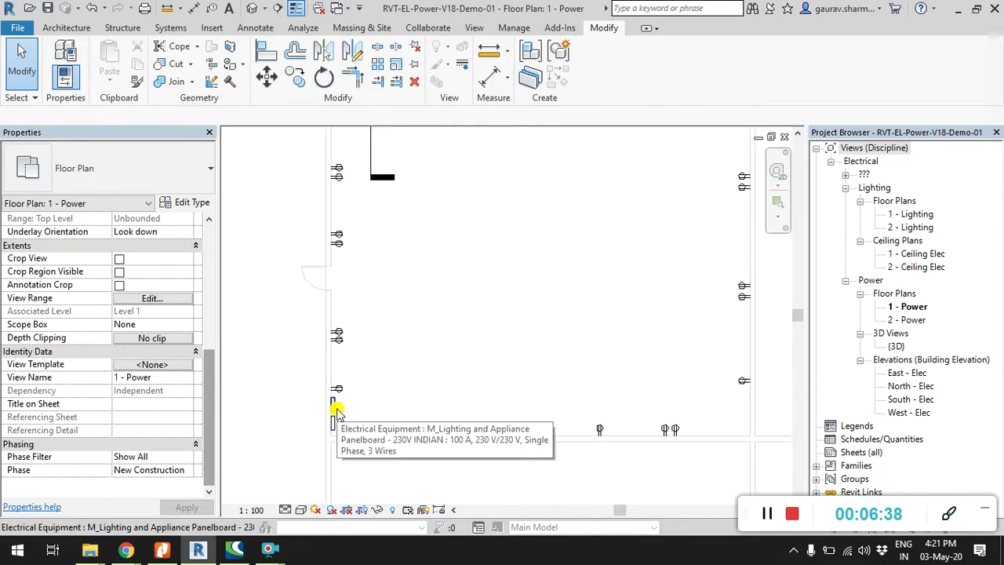
scroll(379, 393, "down", 2)
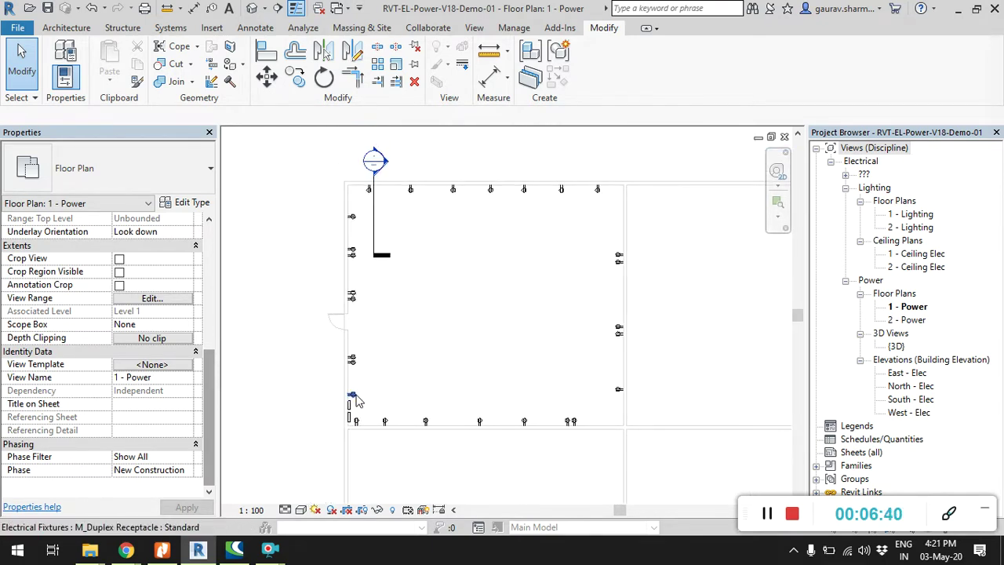
left_click(357, 401)
scroll(360, 344, "up", 1)
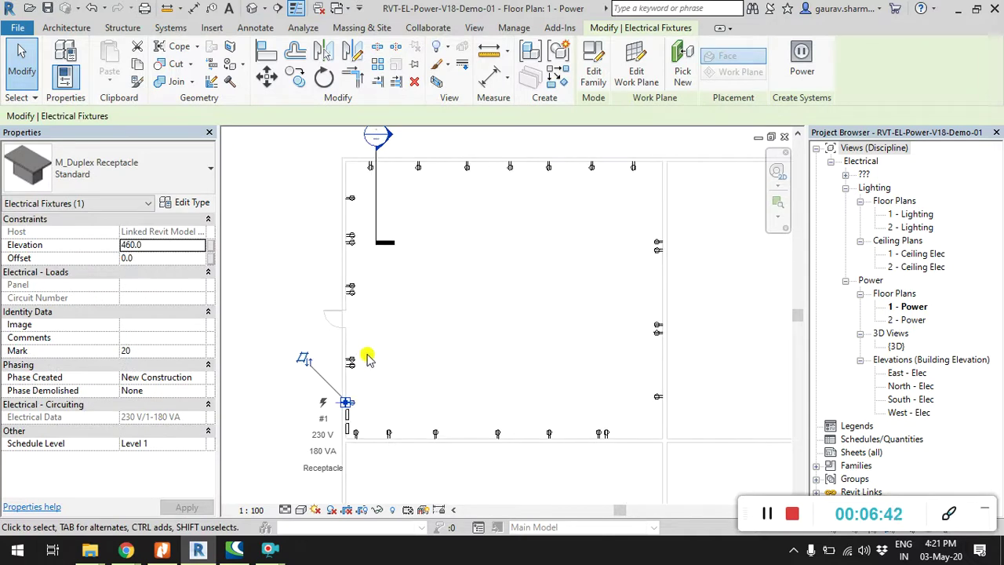
left_click(357, 289)
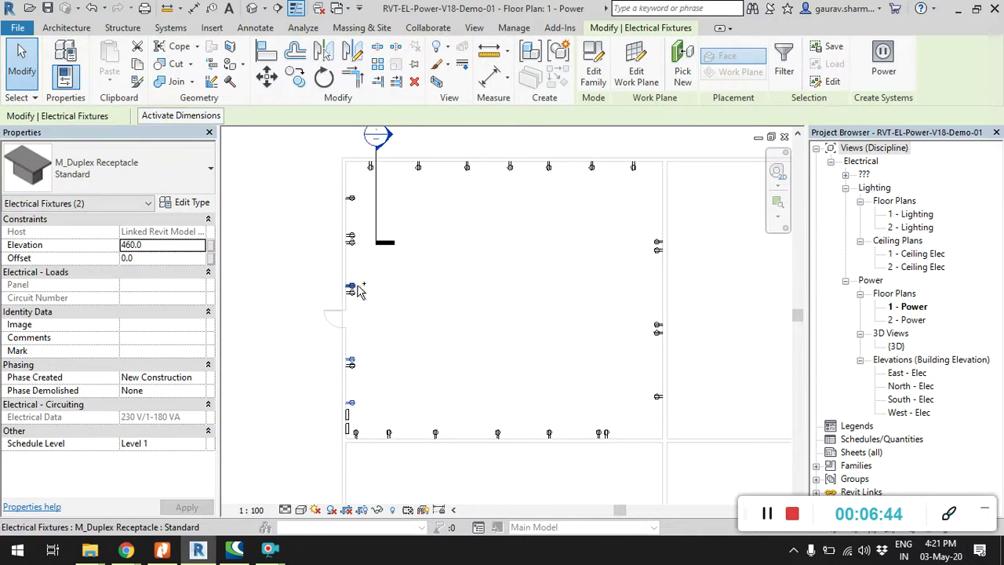
- Add the top-left corner, three top-wall, two right-wall and one bottom-wall receptacle to the selection
left_click(370, 200)
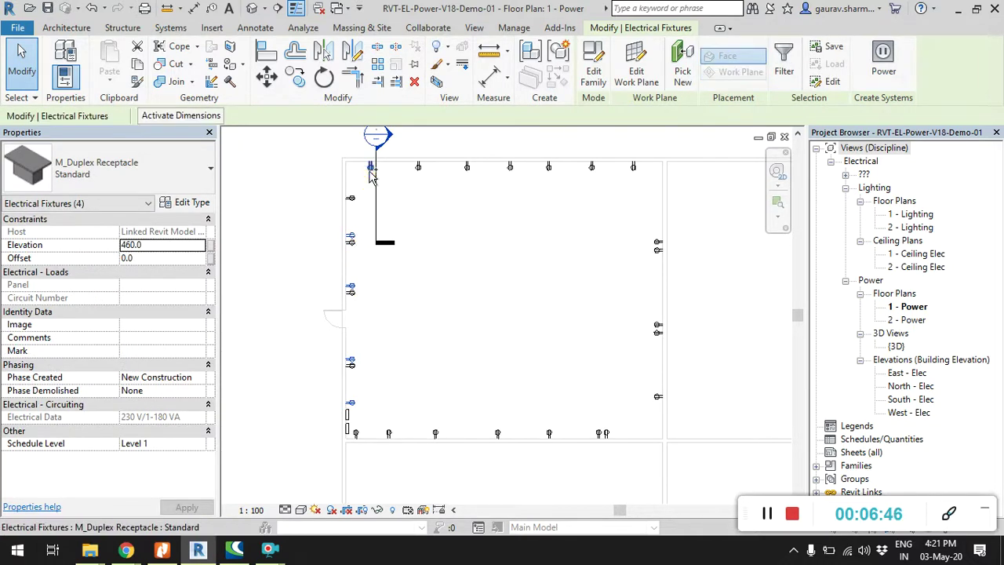
left_click(510, 166, "ctrl")
left_click(549, 167, "ctrl")
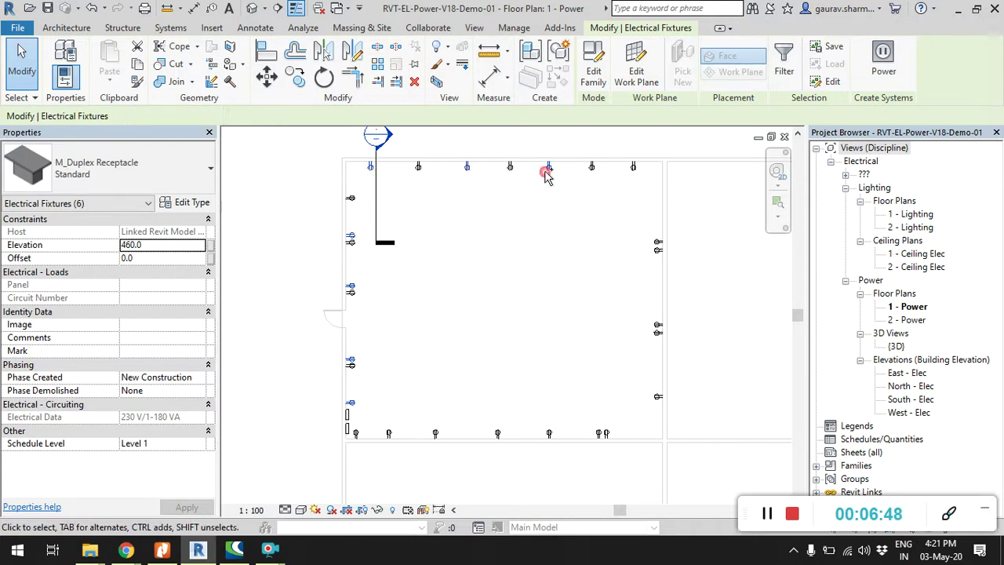
left_click(592, 167, "ctrl")
left_click(635, 170, "ctrl")
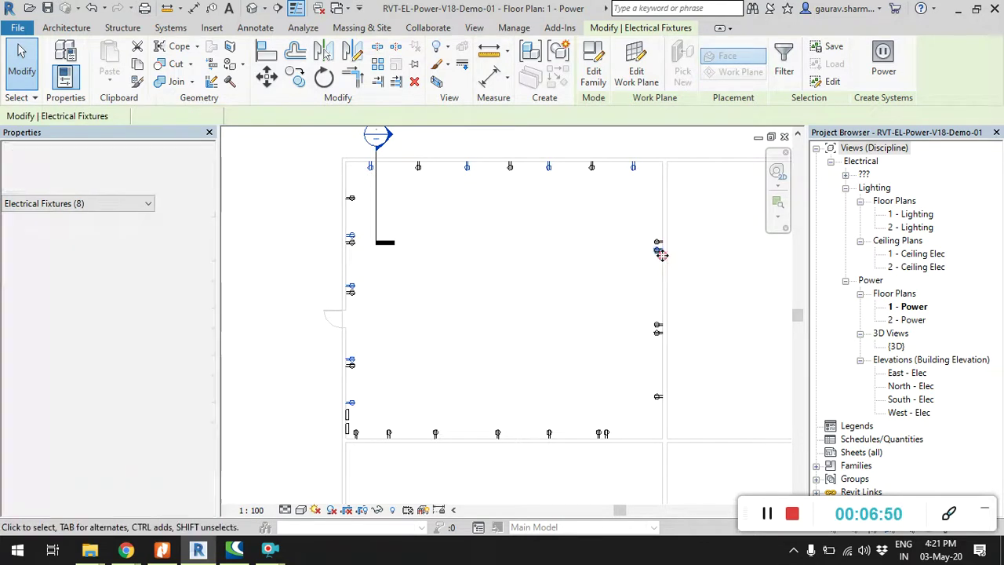
left_click(657, 336, "ctrl")
left_click(497, 434, "ctrl")
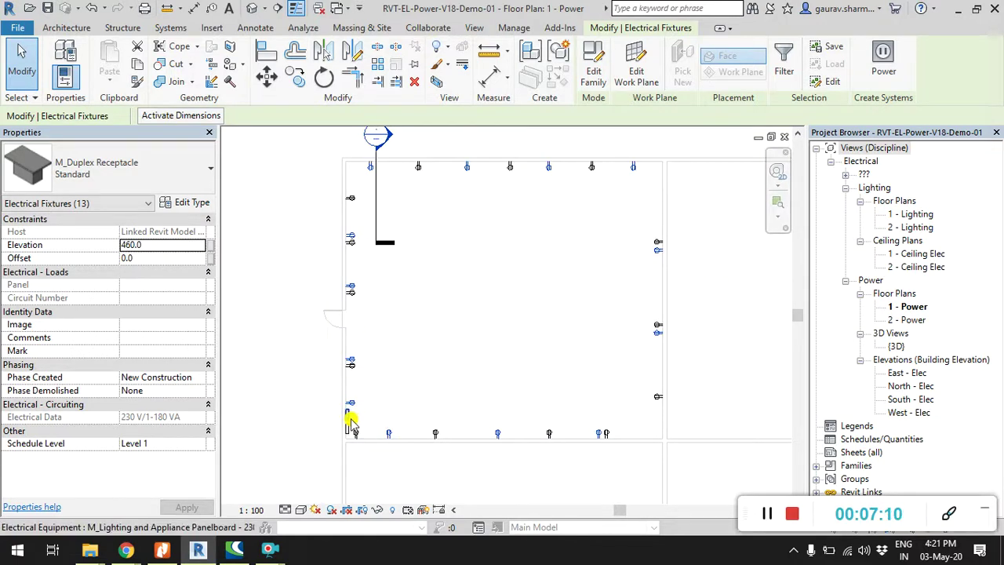
scroll(350, 423, "up", 2)
scroll(365, 404, "down", 2)
- Create a power circuit from the selected receptacles and review the available panels
left_click(883, 56)
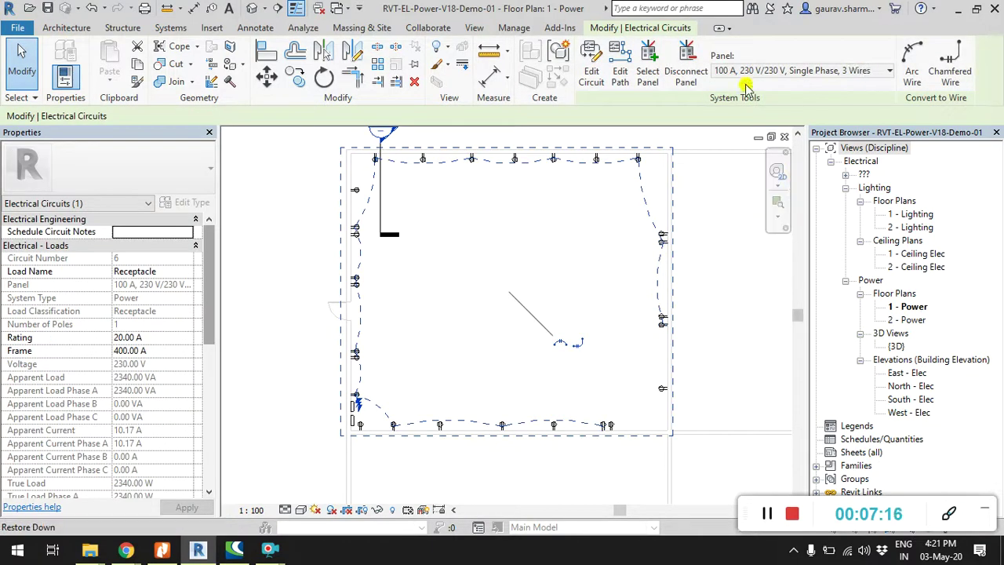
left_click(756, 72)
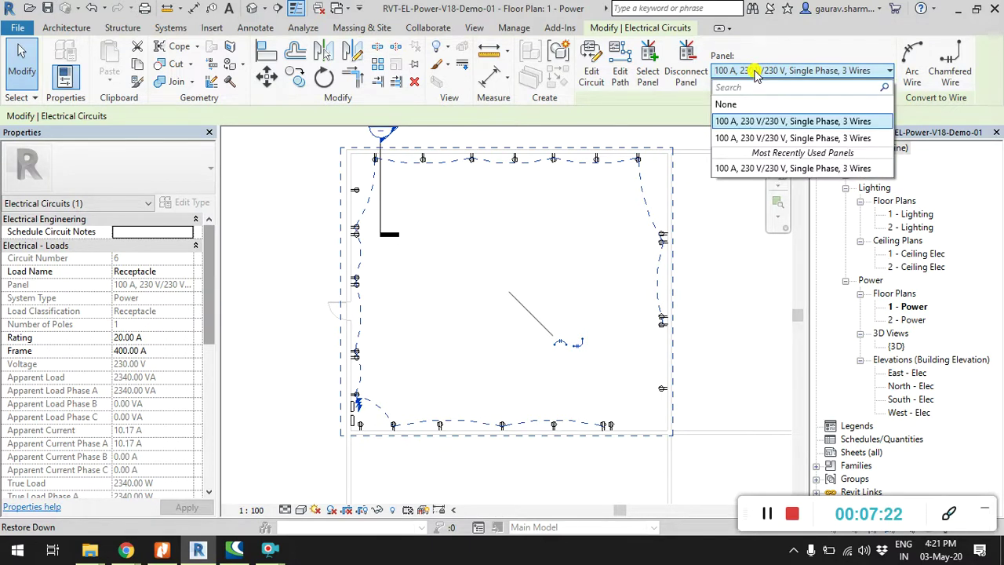
left_click(768, 52)
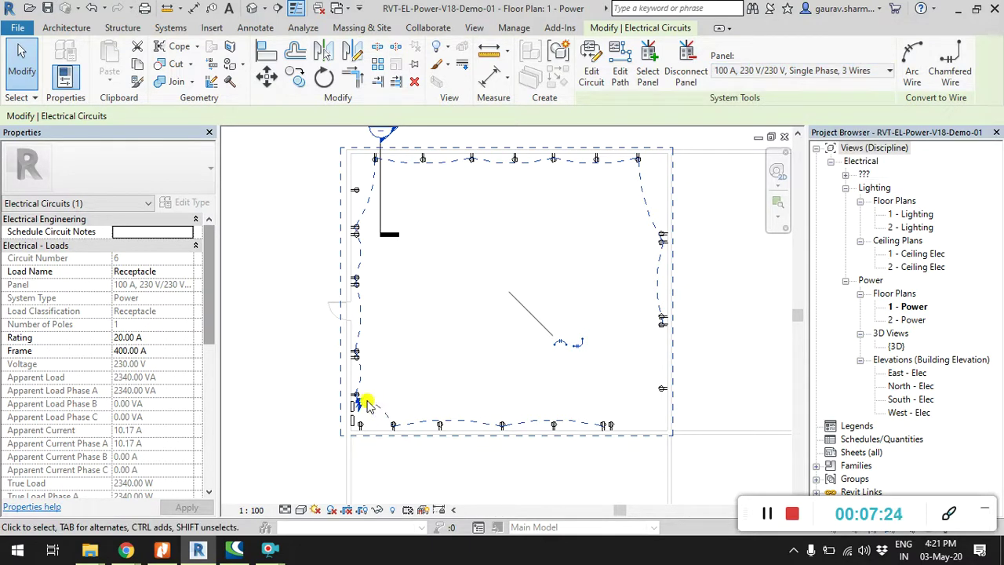
scroll(379, 404, "up", 2)
scroll(369, 413, "up", 2)
middle_click_drag(351, 355, 359, 332)
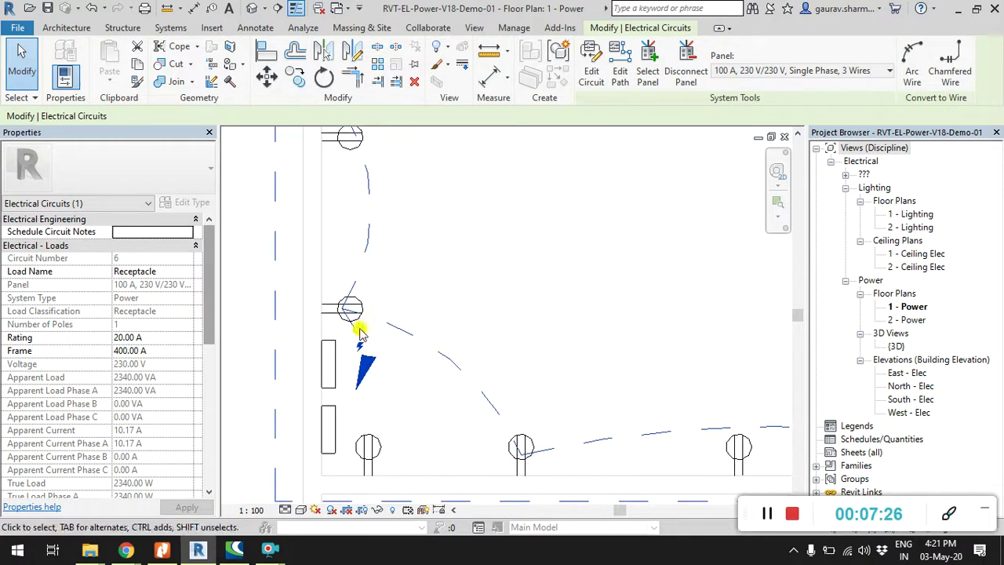
- Assign the circuit to the second 100 A panel and convert its temporary wiring to arc wires
left_click(750, 72)
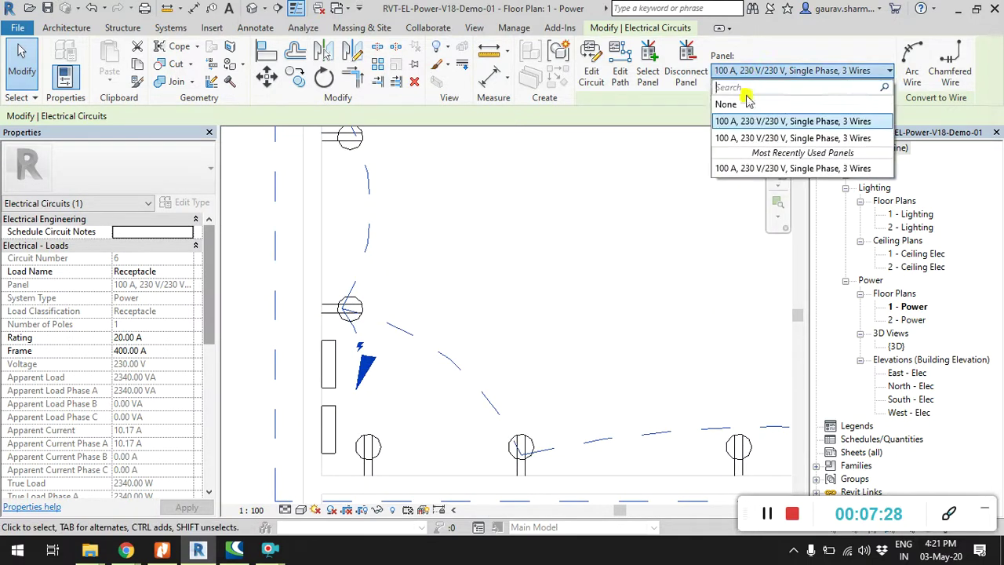
left_click(751, 138)
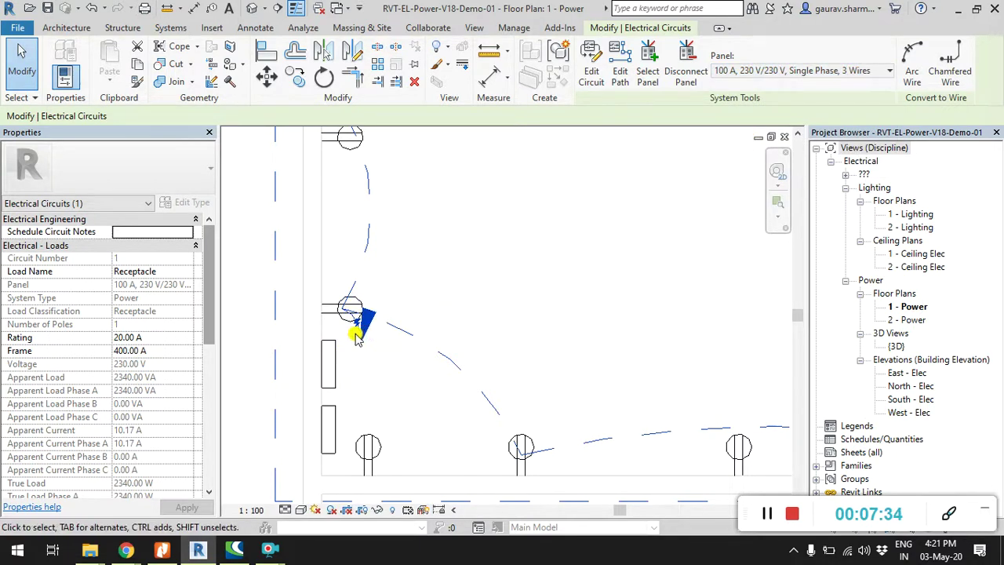
scroll(345, 351, "down", 1)
scroll(341, 357, "down", 1)
scroll(336, 367, "down", 2)
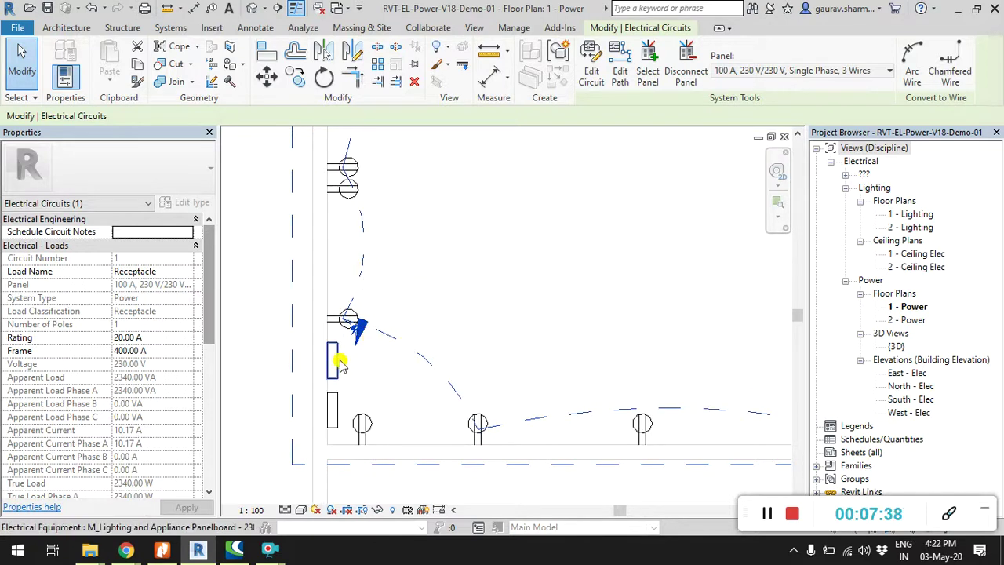
middle_click_drag(338, 361, 612, 331)
scroll(528, 344, "down", 1)
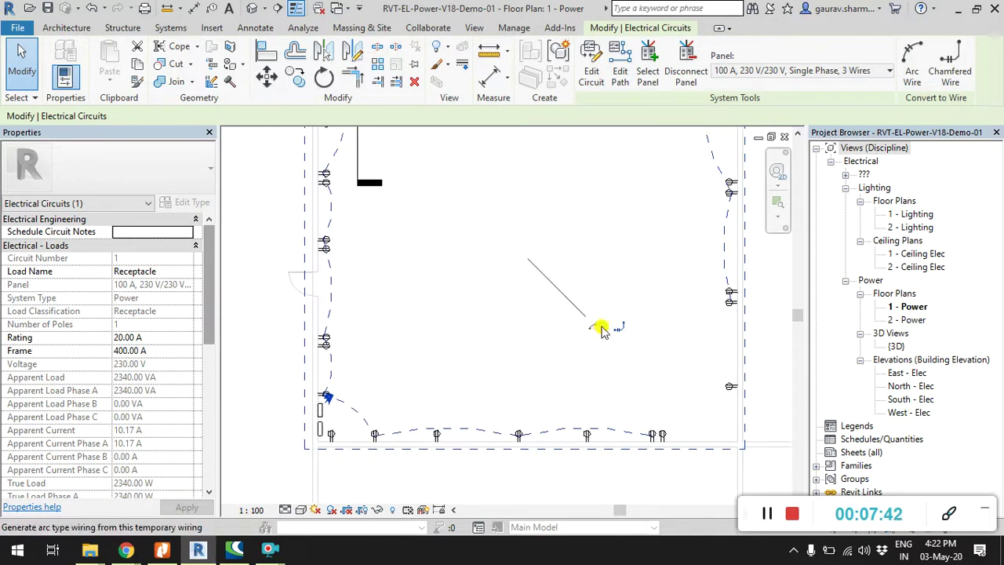
left_click(597, 330)
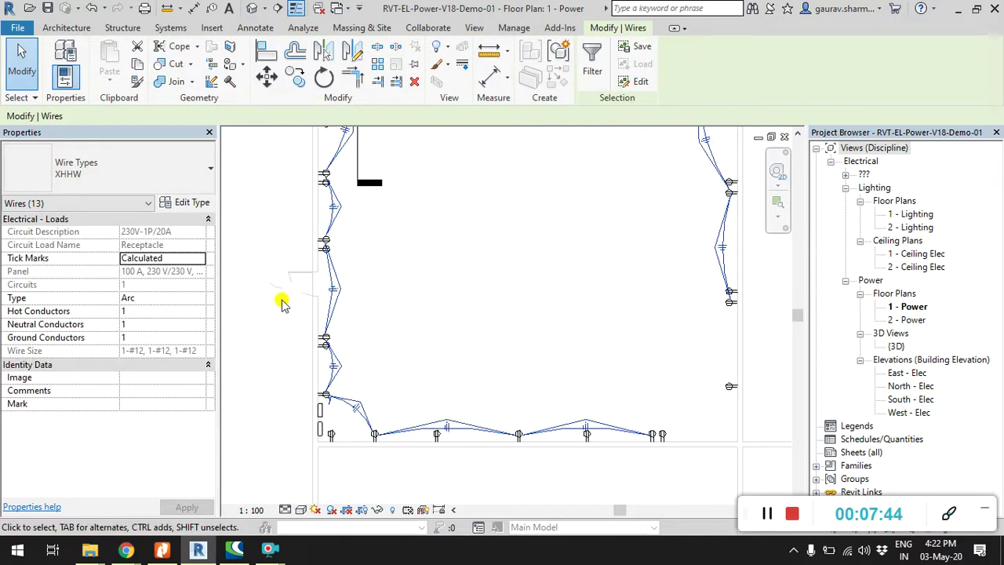
- Reroute the short wire near the panel so its bend curves toward the panel
left_click(264, 303)
scroll(275, 329, "up", 2)
scroll(314, 369, "up", 1)
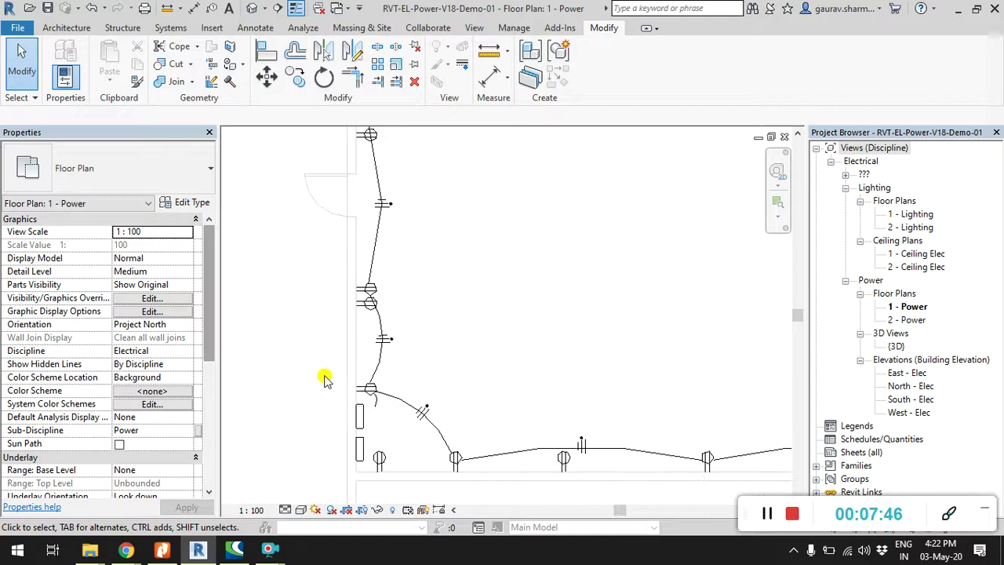
scroll(325, 379, "up", 1)
left_click(352, 390)
scroll(357, 394, "up", 2)
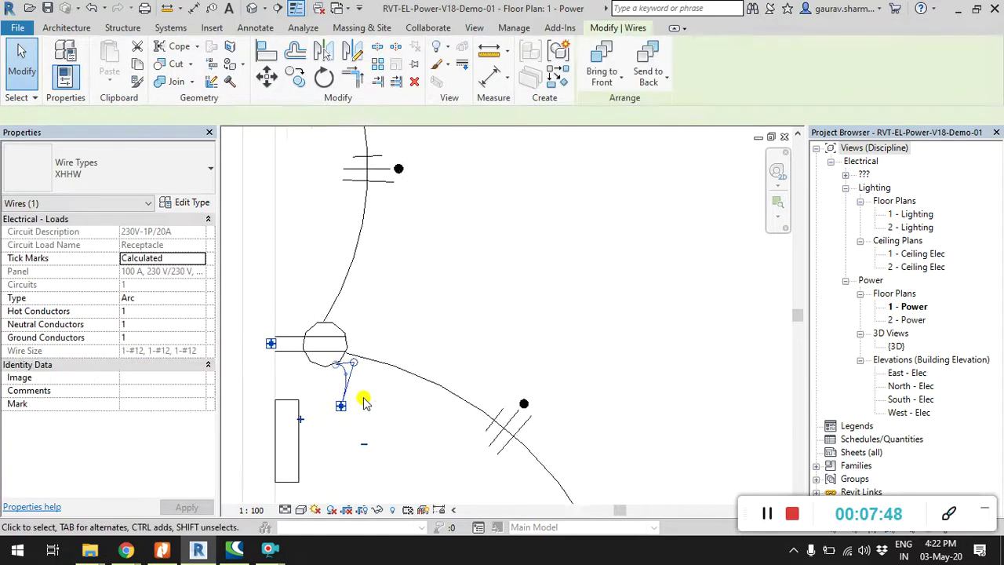
scroll(361, 392, "down", 1)
mouse_move(419, 381)
left_mouse_down()
mouse_move(345, 386)
mouse_move(356, 412)
left_mouse_up()
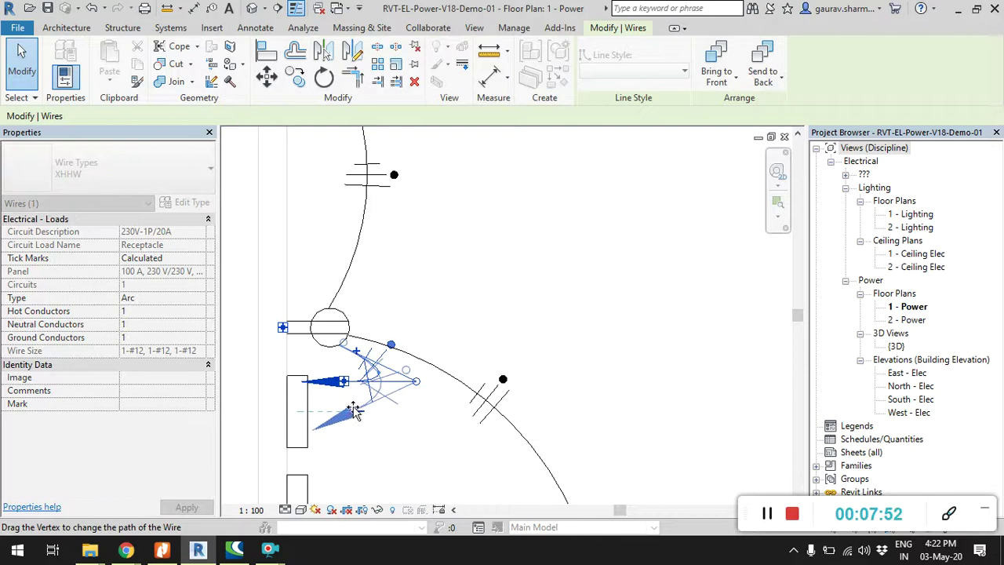
scroll(354, 359, "down", 3)
key("Escape")
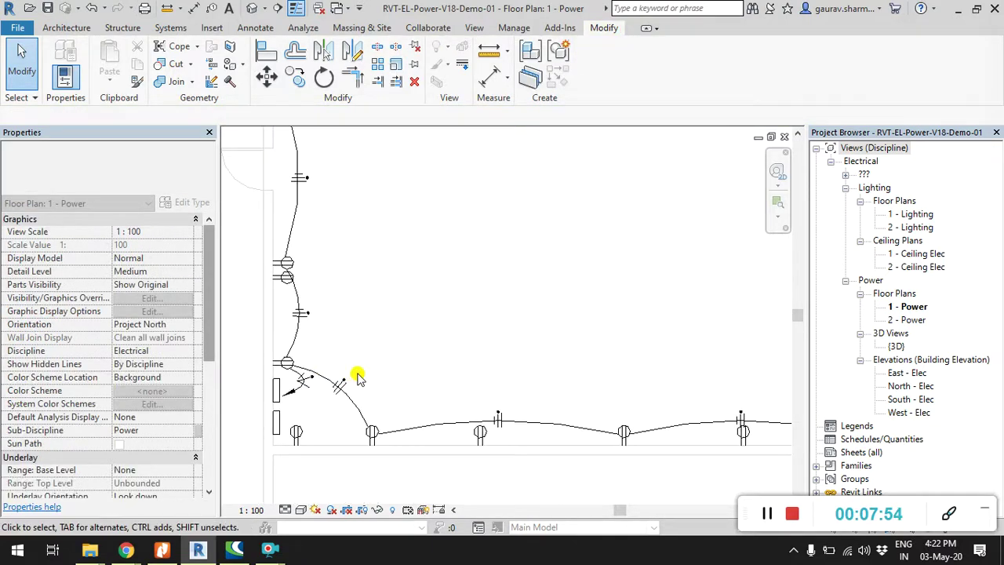
- Raise the two bottom-wall wires into taller arcs between their receptacles
left_click(444, 422)
left_click_drag(502, 374, 499, 332)
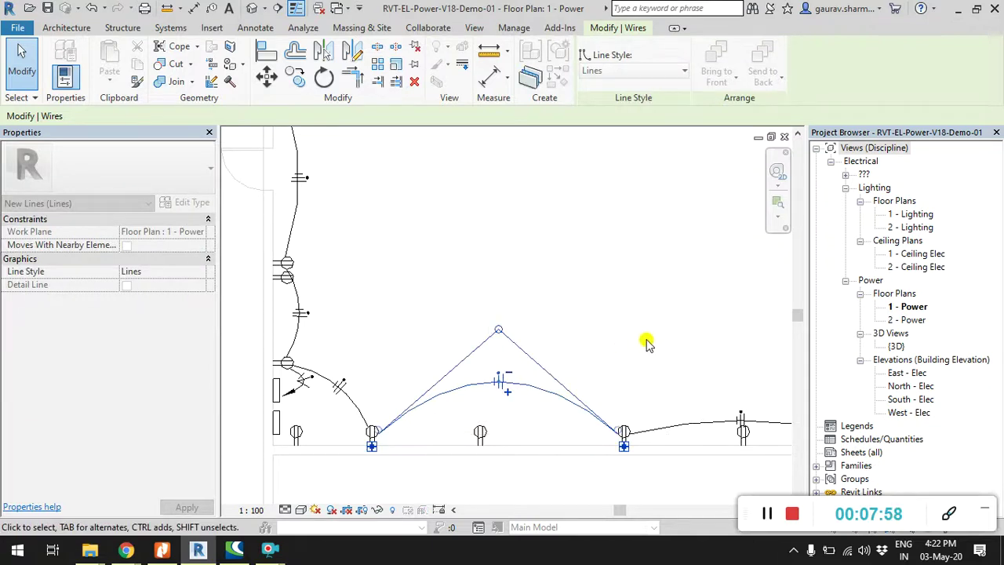
middle_click_drag(390, 434, 577, 402)
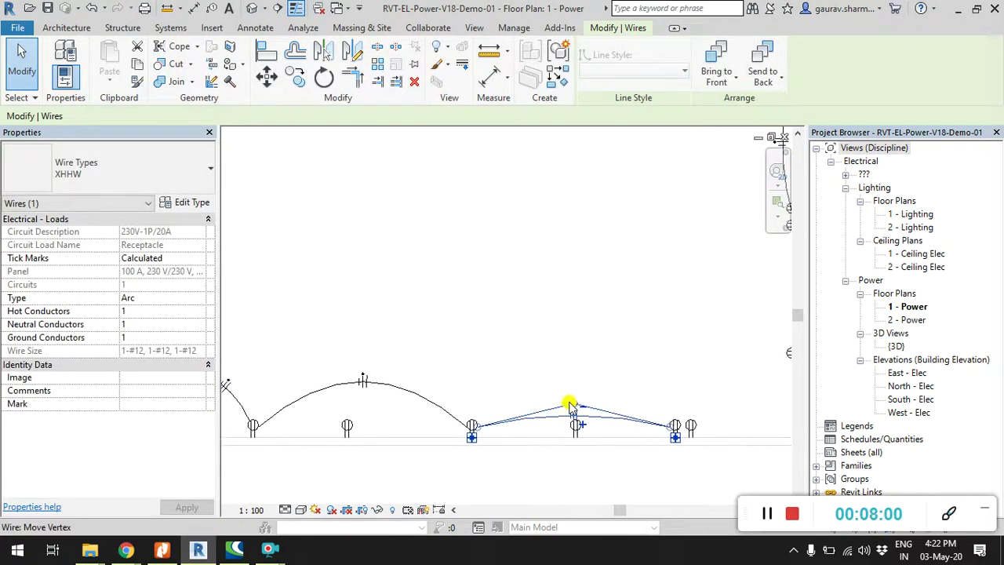
left_click_drag(574, 404, 576, 334)
scroll(640, 379, "down", 3)
scroll(440, 377, "up", 3)
- Bow the lower left-wall wire into the room and reattach its end to the receptacle
left_click(544, 400)
middle_click_drag(549, 408, 451, 353)
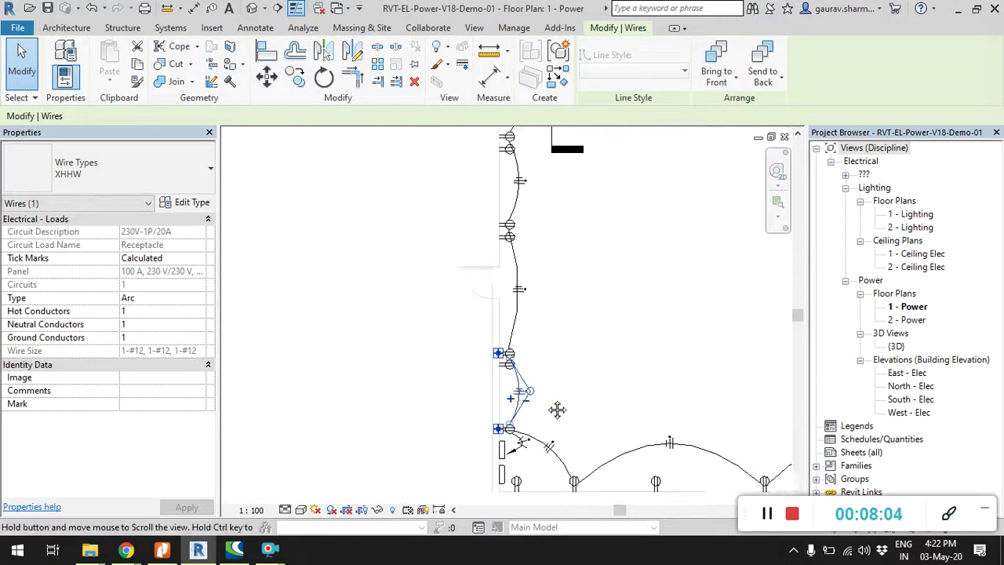
left_click_drag(485, 349, 502, 338)
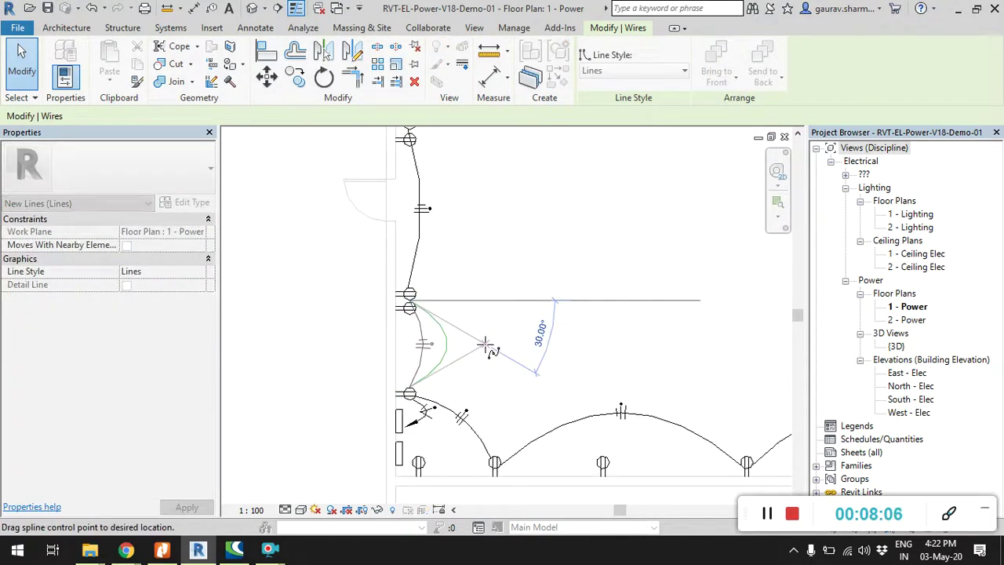
scroll(460, 329, "up", 2)
scroll(441, 328, "up", 2)
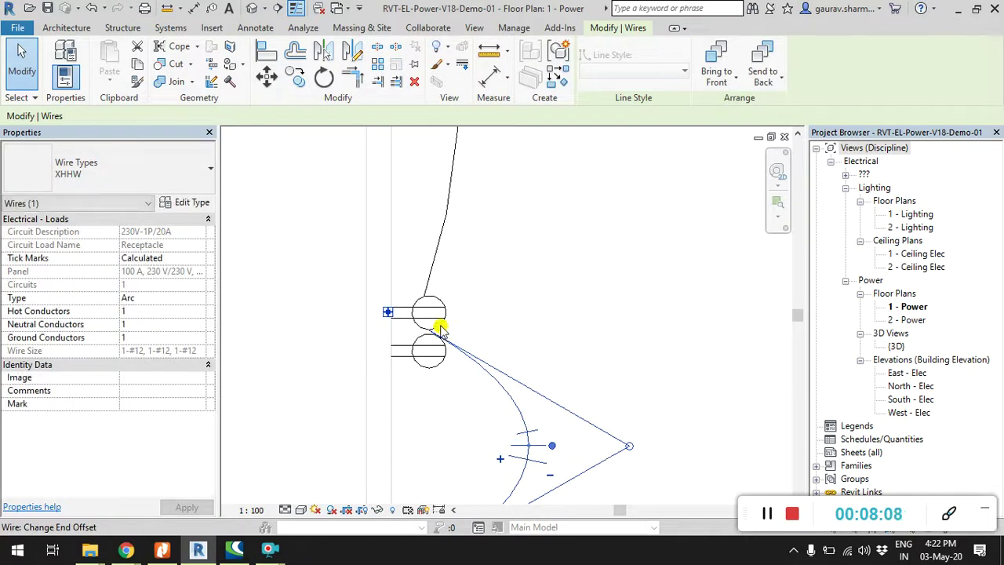
left_click_drag(450, 318, 444, 311)
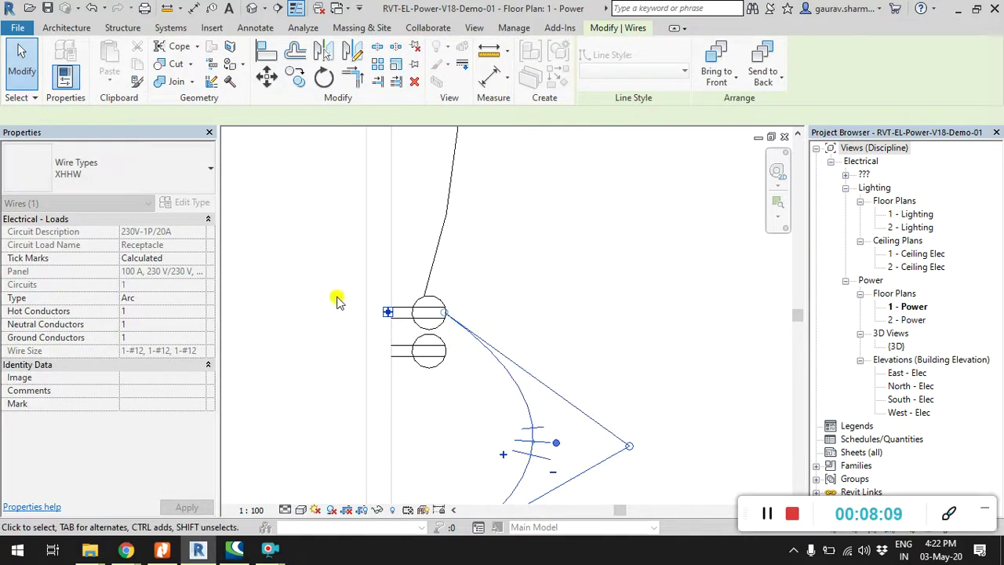
left_click(347, 299)
scroll(299, 293, "down", 3)
scroll(495, 254, "down", 1)
- Bow the next left-wall wire out into the room and adjust its curve
left_click(401, 297)
middle_click_drag(407, 261, 408, 314)
left_click_drag(437, 313, 472, 310)
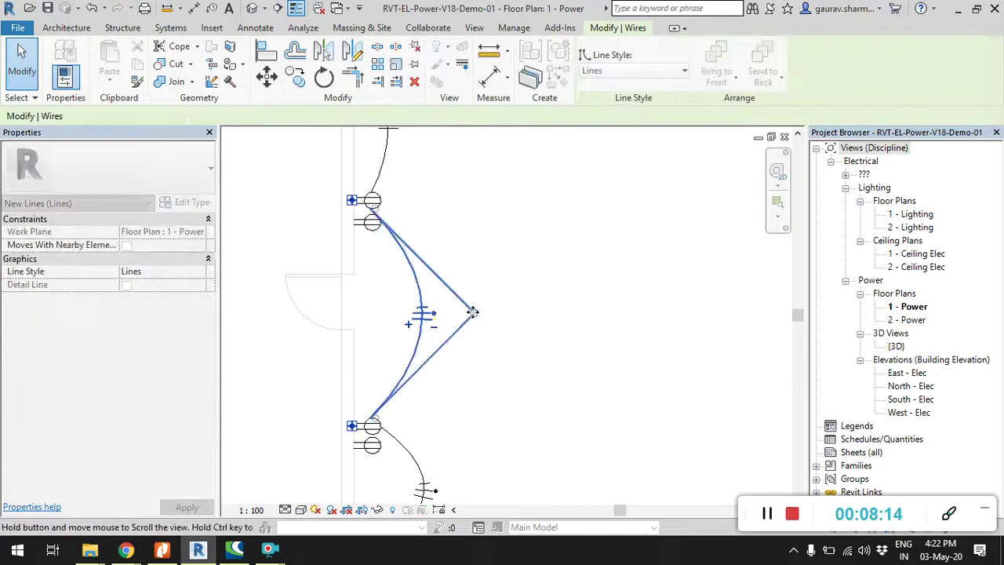
scroll(385, 267, "up", 2)
scroll(392, 305, "up", 1)
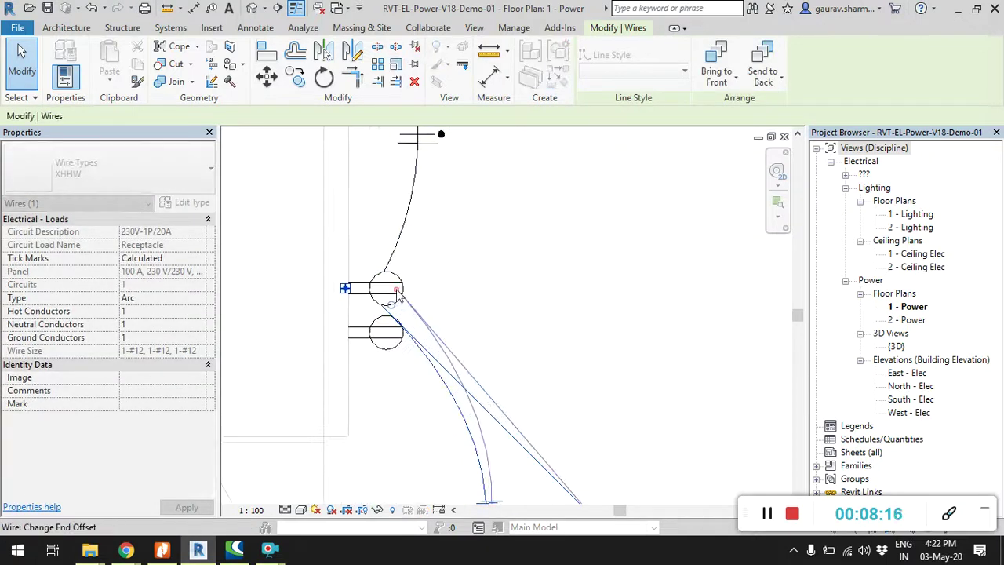
scroll(489, 285, "down", 2)
left_click(305, 298)
- Curve the upper left-wall wire and snap its end onto the receptacle
left_click(449, 280)
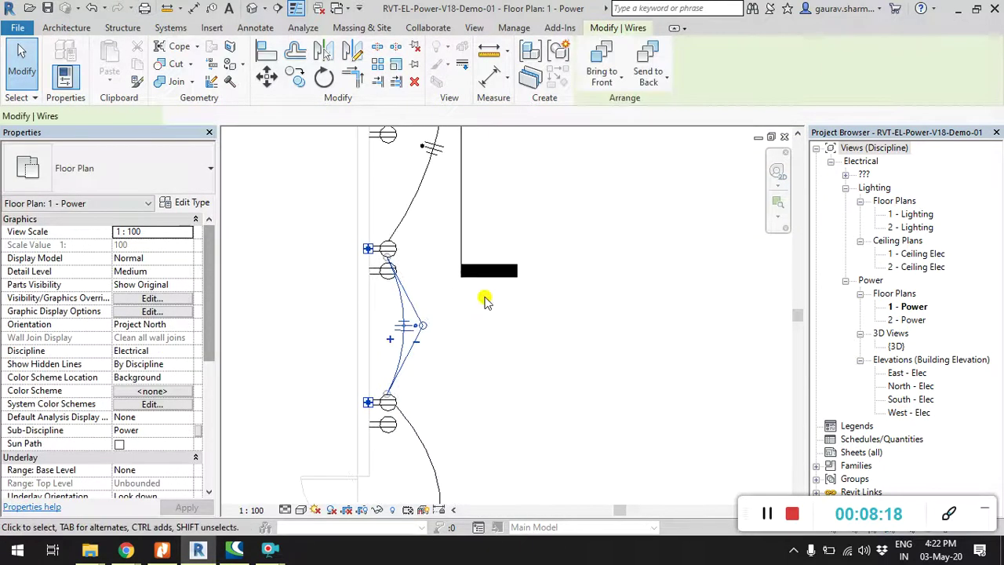
left_click_drag(418, 326, 481, 325)
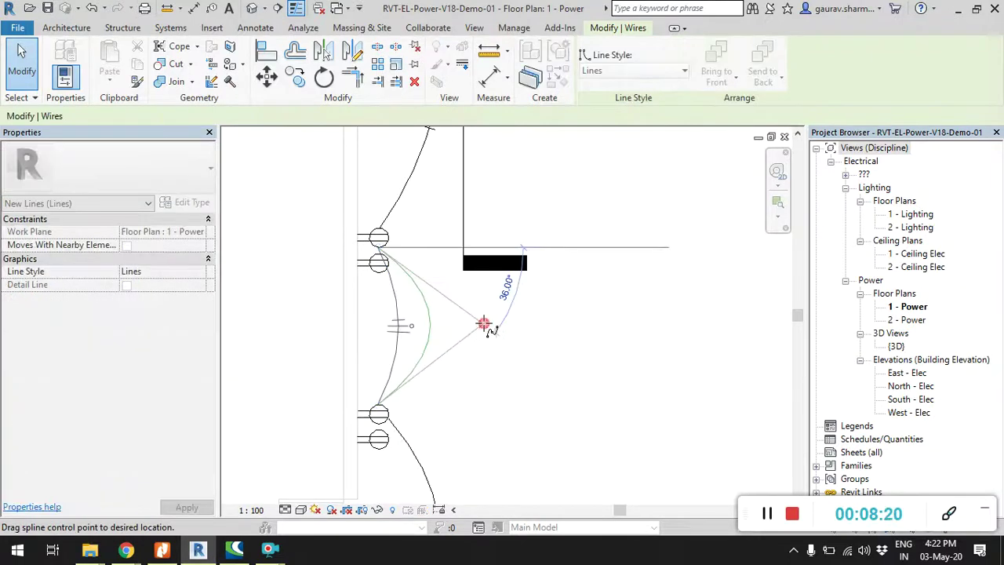
scroll(394, 248, "up", 2)
left_click_drag(381, 238, 369, 231)
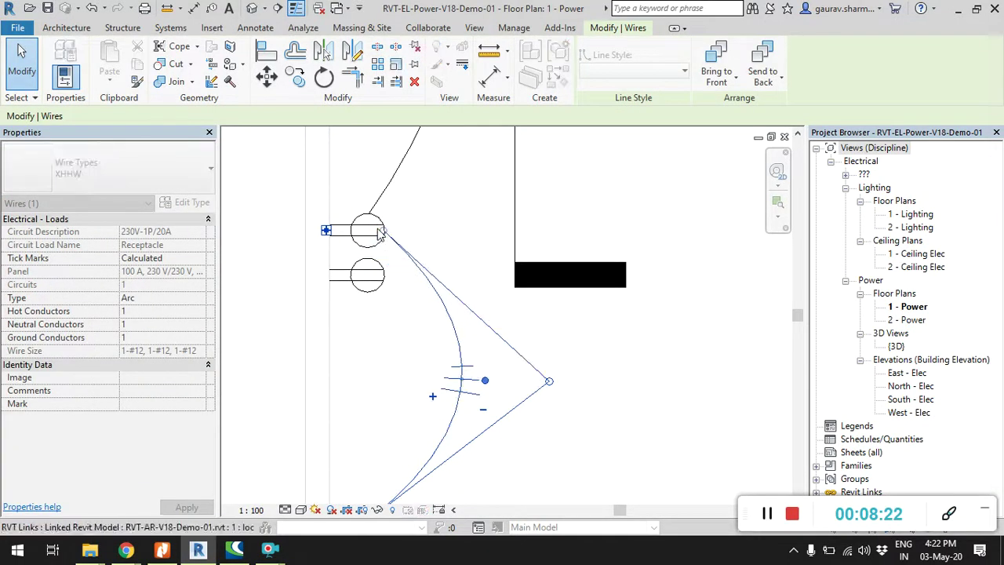
left_click(274, 260)
- Pull the top-wall wires down into deeper arcs between their receptacles
middle_click_drag(275, 260, 423, 359)
scroll(424, 358, "down", 2)
mouse_move(365, 310)
middle_mouse_down()
mouse_move(460, 353)
mouse_move(605, 321)
mouse_move(408, 240)
middle_mouse_up()
left_click(409, 248)
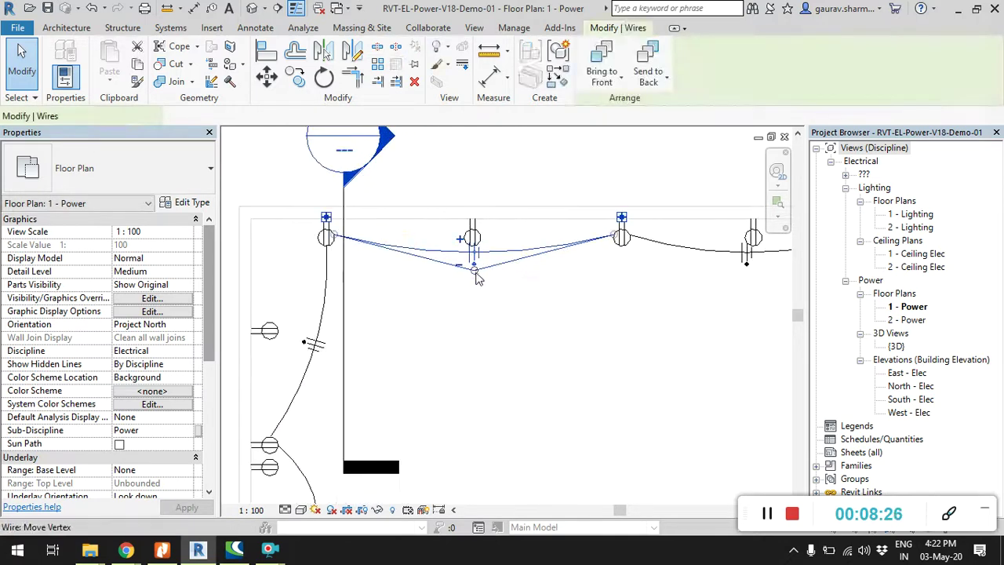
left_click_drag(473, 267, 476, 338)
mouse_move(516, 329)
middle_mouse_down()
mouse_move(605, 253)
mouse_move(547, 269)
middle_mouse_up()
left_click(605, 254)
left_click_drag(575, 261, 573, 316)
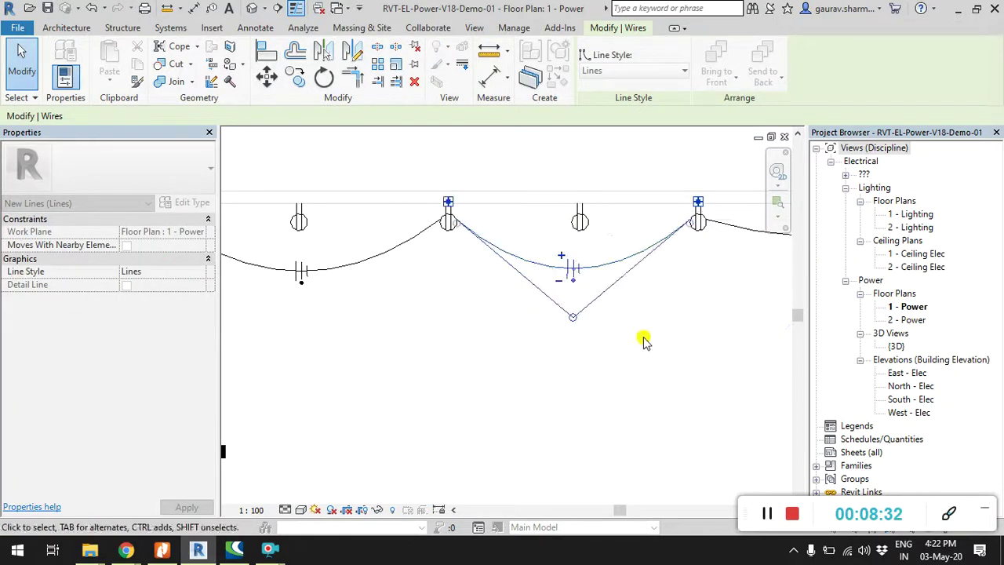
scroll(442, 307, "down", 2)
scroll(495, 282, "up", 1)
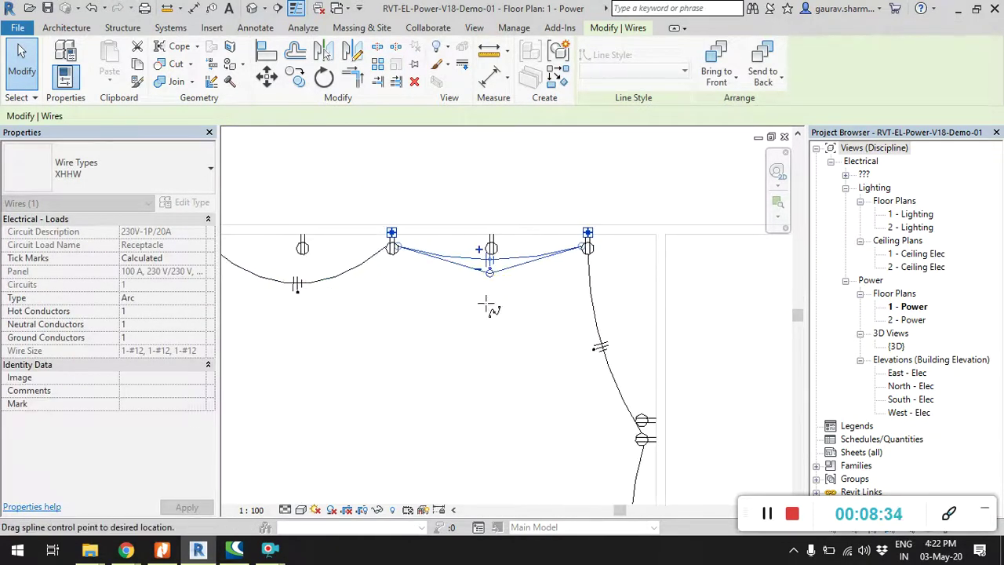
left_click_drag(488, 306, 482, 324)
- Bow the two right-wall wires inward into the room
middle_click_drag(573, 408, 514, 319)
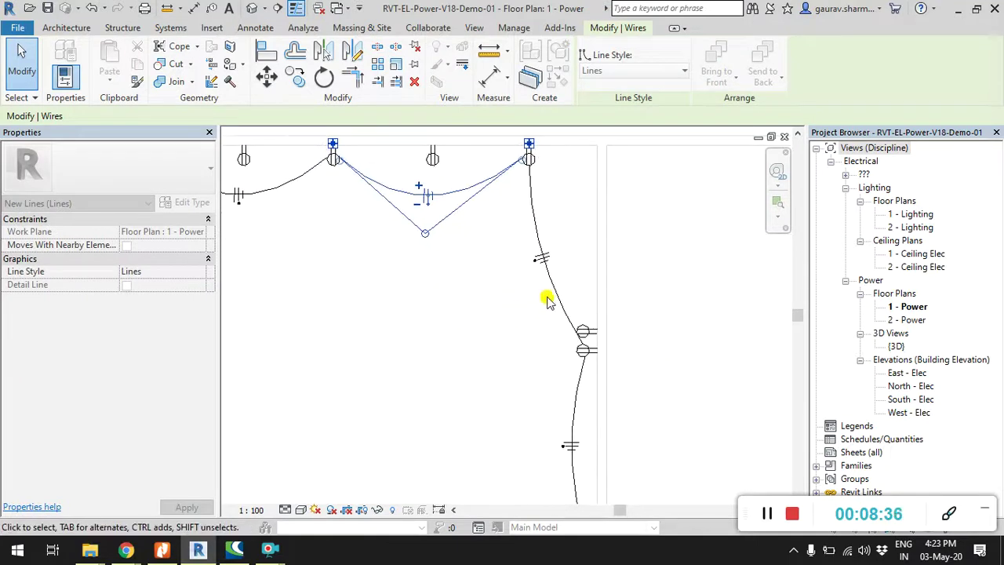
left_click(548, 300)
mouse_move(547, 303)
left_mouse_down()
mouse_move(463, 284)
mouse_move(565, 267)
left_mouse_up()
middle_click_drag(578, 280, 583, 304)
left_click_drag(565, 271, 460, 280)
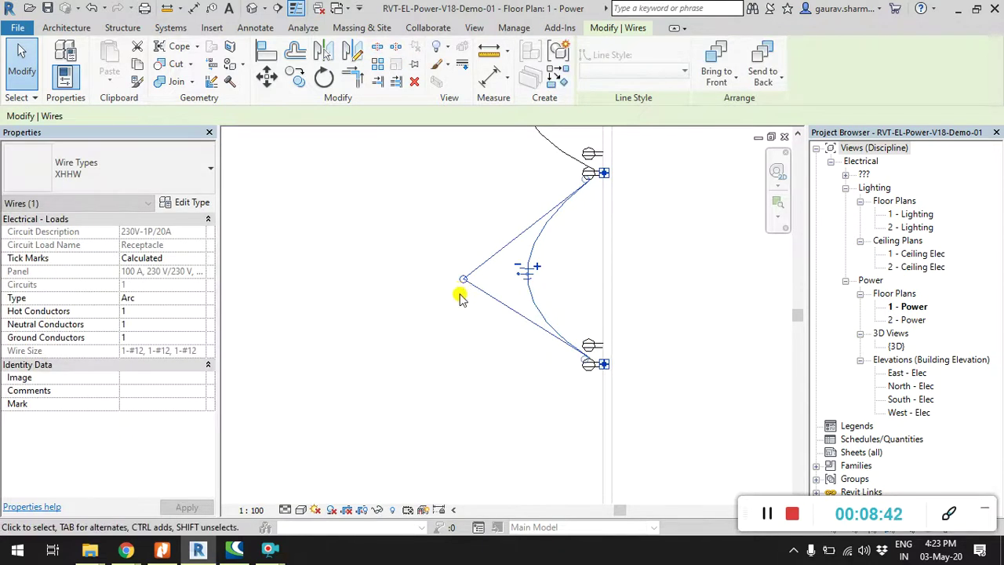
- Reconnect the right-wall wire ends to their receptacles and view the whole room
scroll(597, 361, "up", 2)
mouse_move(588, 363)
left_mouse_down()
mouse_move(575, 370)
mouse_move(578, 294)
left_mouse_up()
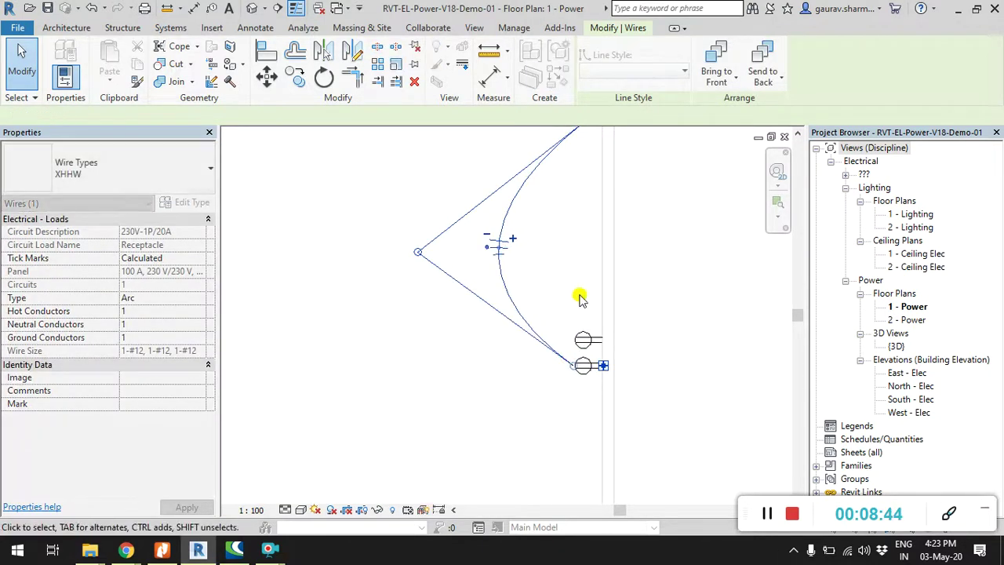
middle_click_drag(578, 293, 578, 264)
scroll(589, 214, "up", 1)
left_click_drag(590, 216, 588, 219)
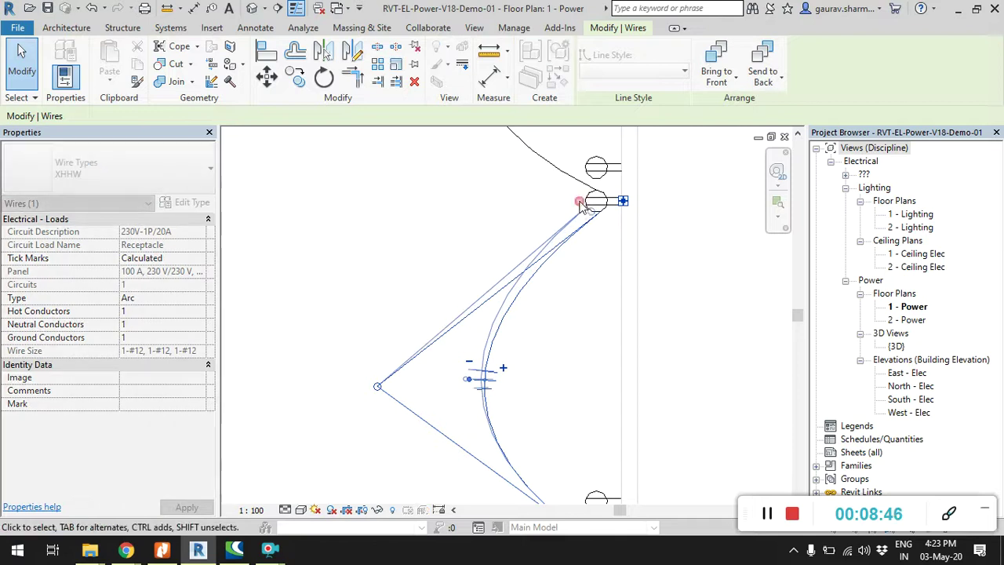
scroll(574, 354, "down", 2)
scroll(510, 426, "down", 1)
left_click(466, 351)
scroll(466, 351, "down", 1)
middle_click_drag(466, 350, 565, 347)
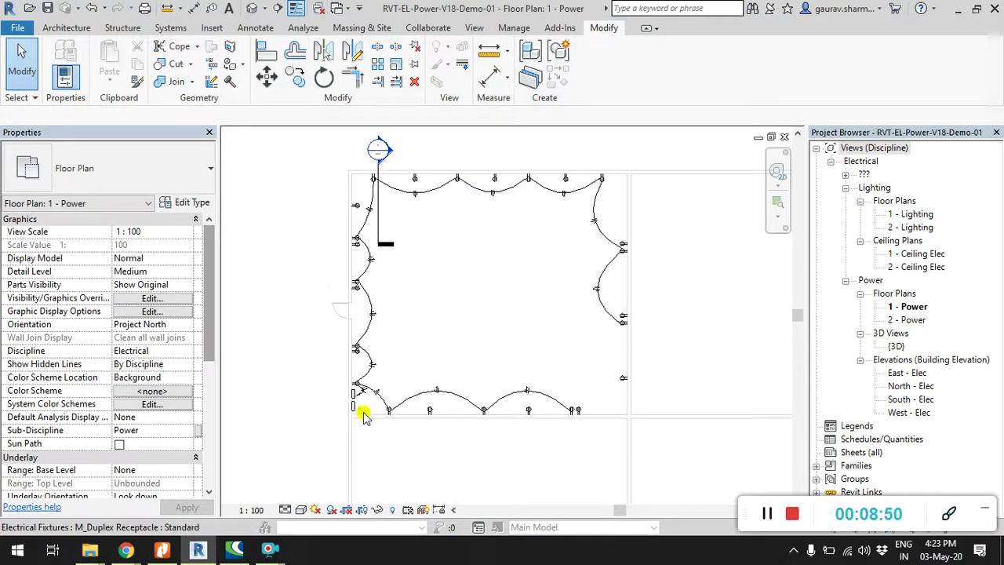
- Select the lower-left, bottom-wall, right-wall, top-wall and left-wall receptacles together
scroll(361, 412, "up", 1)
left_click(361, 414)
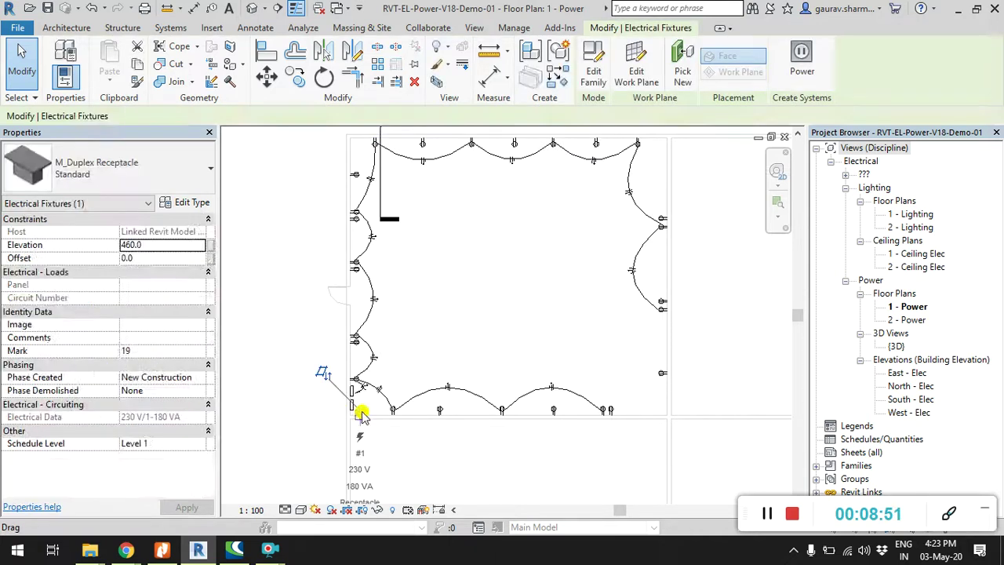
left_click(439, 410, "ctrl")
left_click(554, 411, "ctrl")
left_click(611, 411, "ctrl")
left_click(661, 375, "ctrl")
left_click(663, 219, "ctrl")
left_click(597, 144, "ctrl")
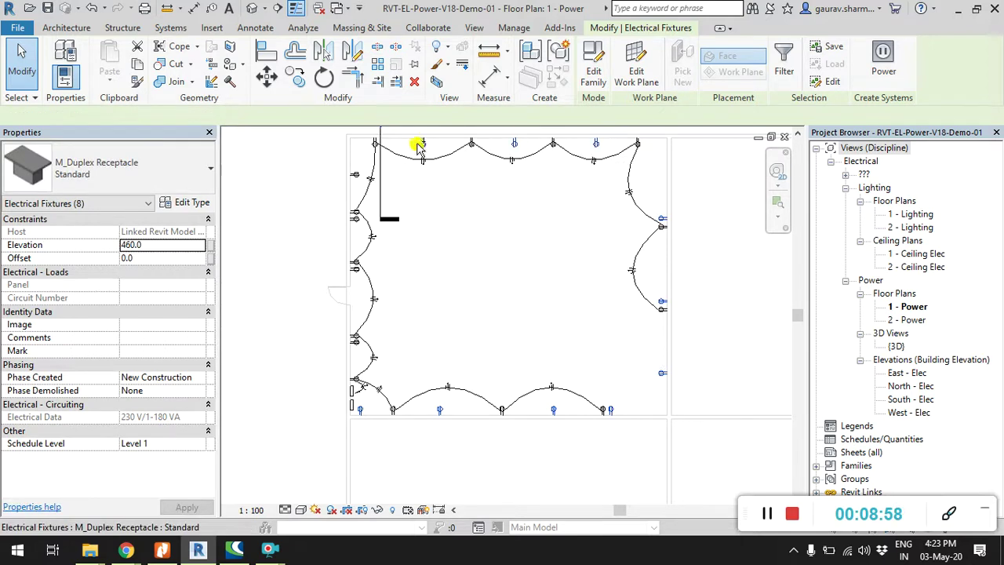
left_click(357, 176, "ctrl")
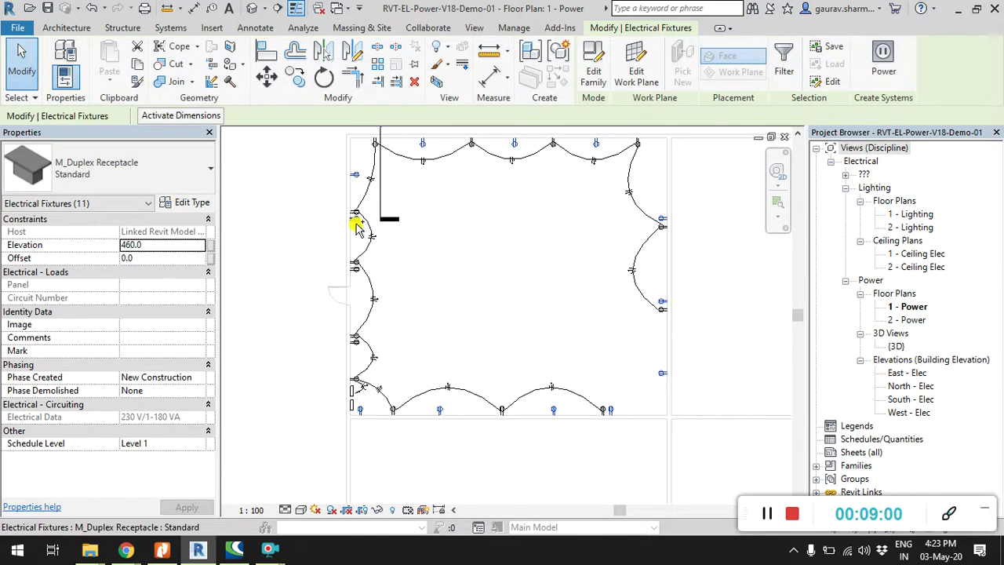
left_click(357, 221, "ctrl")
left_click(356, 269, "ctrl")
left_click(355, 344, "ctrl")
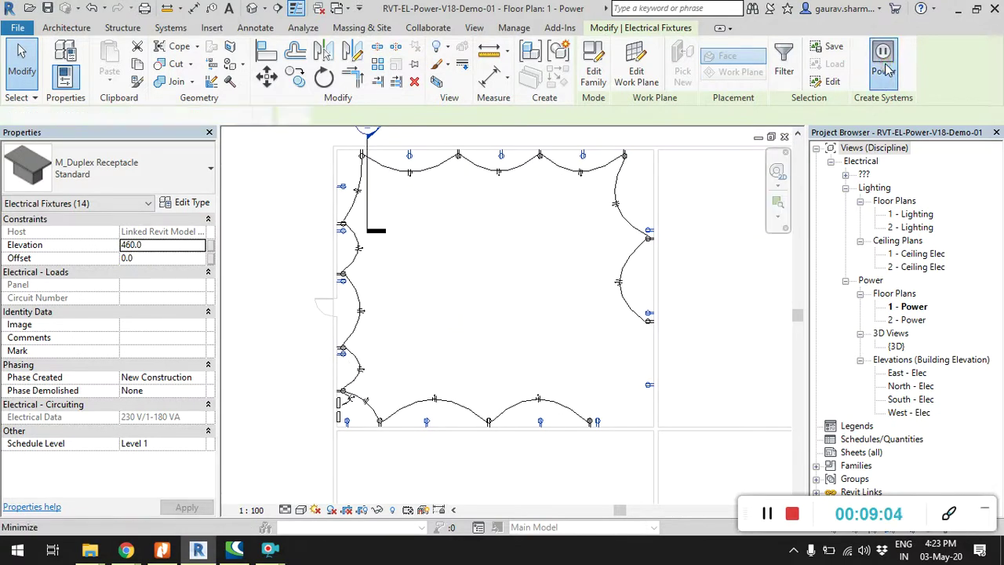
- Create a power circuit from them and assign it to the other 100 A panel
left_click(883, 63)
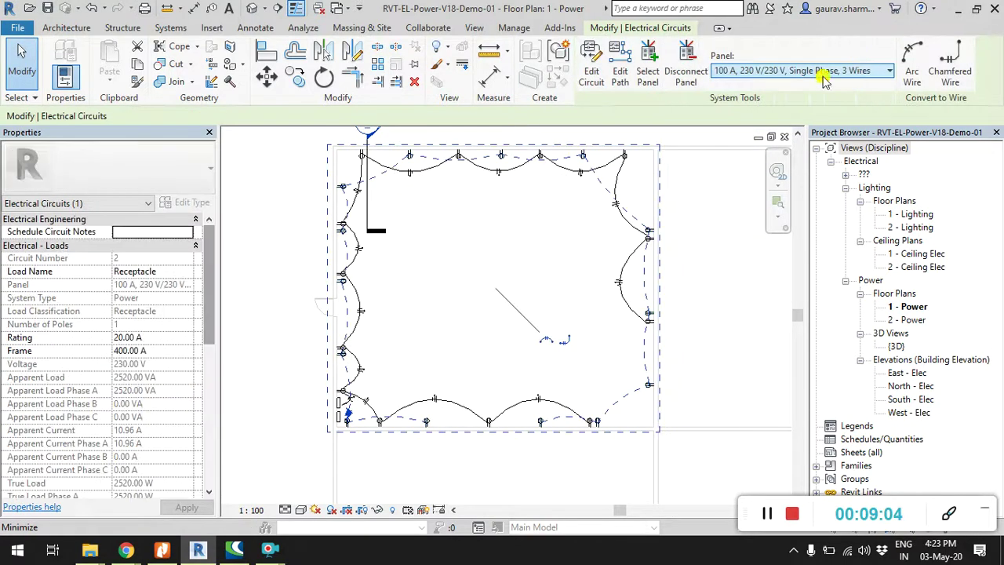
left_click(780, 71)
left_click(777, 138)
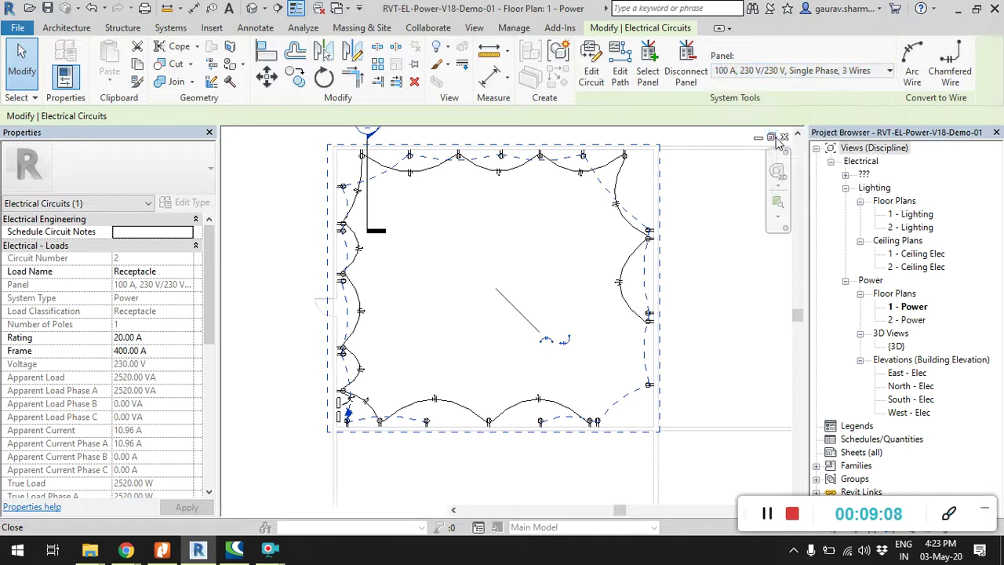
scroll(341, 428, "up", 3)
scroll(379, 434, "up", 2)
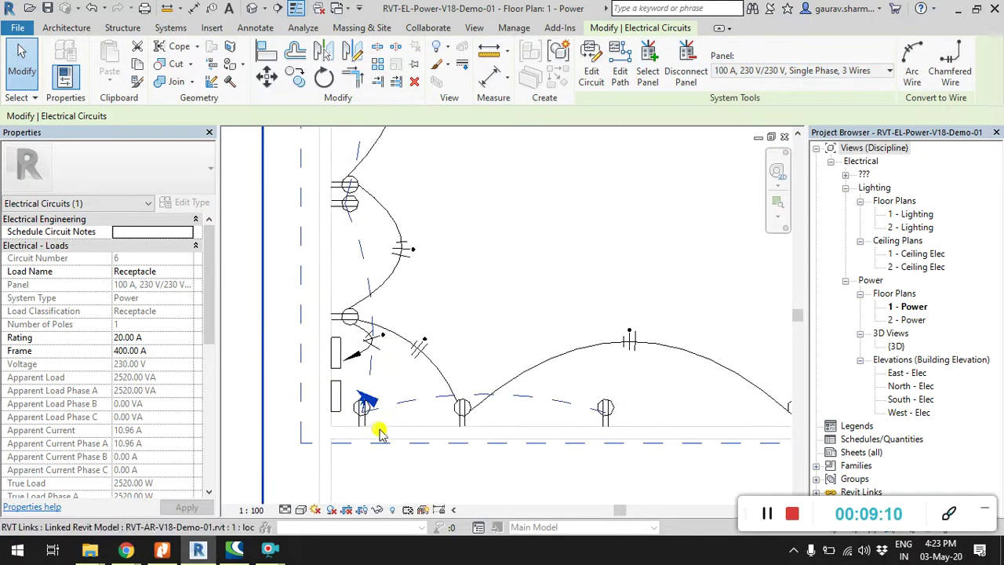
scroll(634, 343, "down", 2)
scroll(550, 377, "down", 2)
scroll(575, 366, "down", 1)
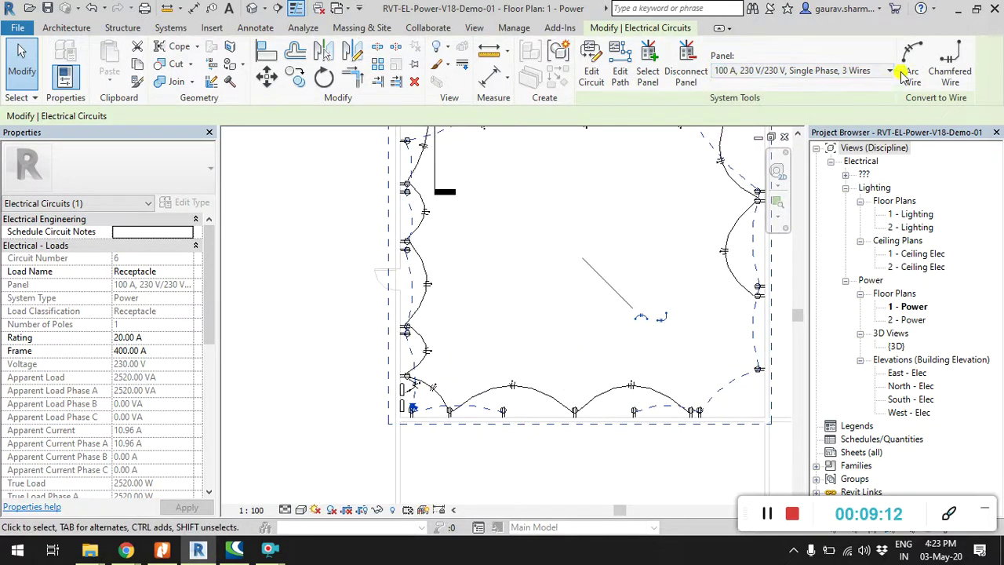
- Generate arc wiring for the receptacle circuit and clear the wire selection
left_click(914, 71)
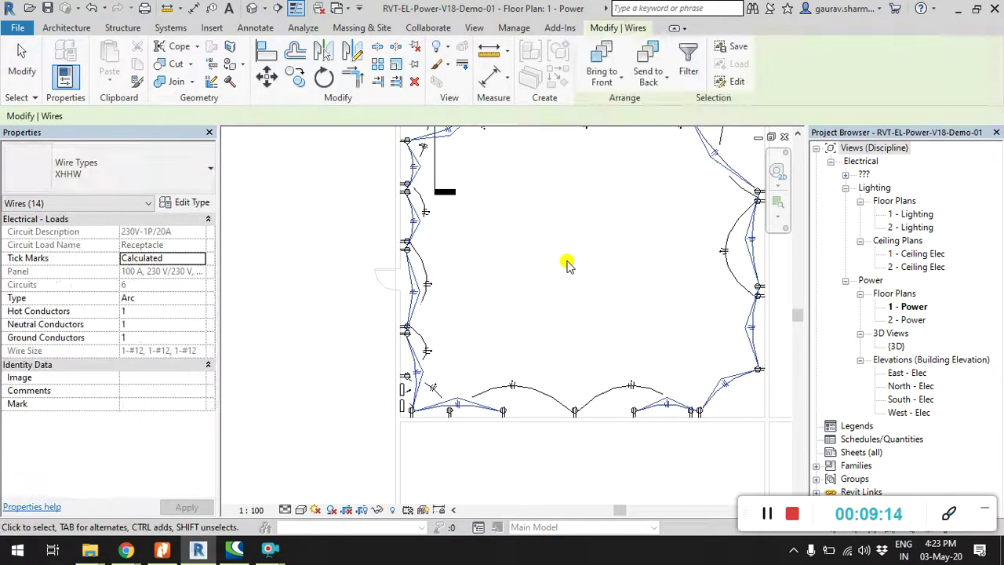
scroll(488, 265, "down", 2)
left_click(297, 287)
scroll(352, 376, "up", 2)
scroll(369, 385, "up", 1)
scroll(377, 408, "up", 2)
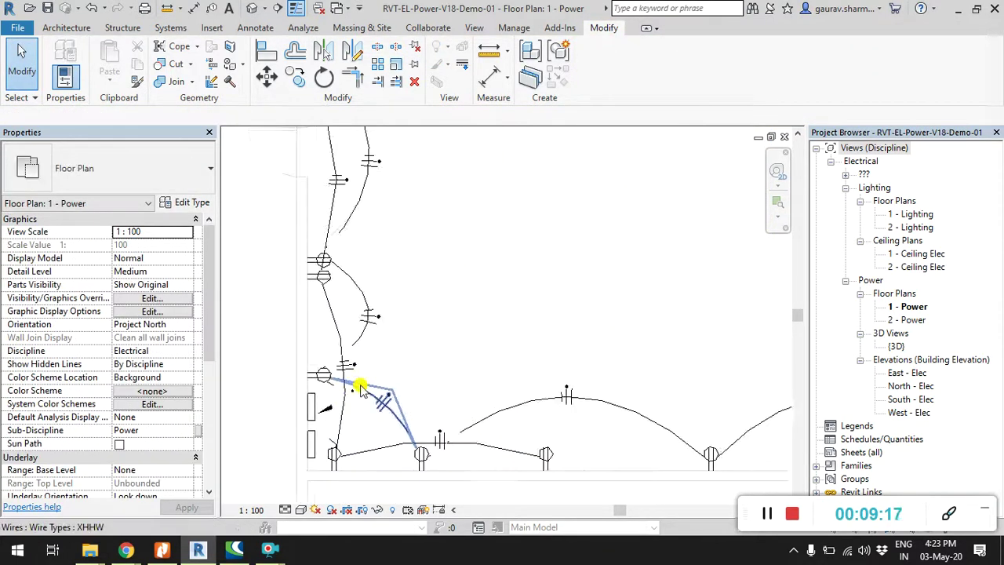
- Bow the wire between the lower-left receptacles out to the left
left_click(330, 312)
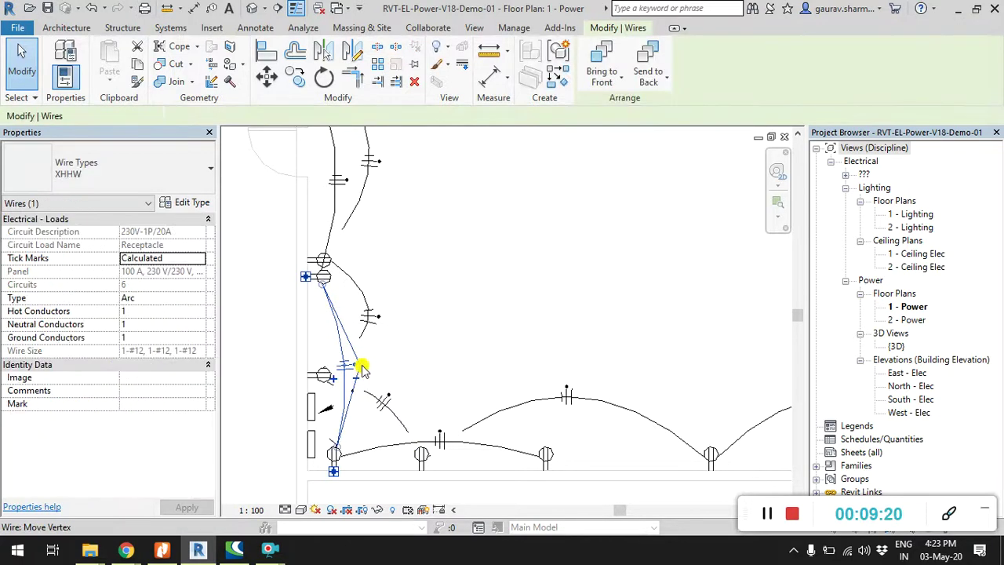
left_click(263, 352)
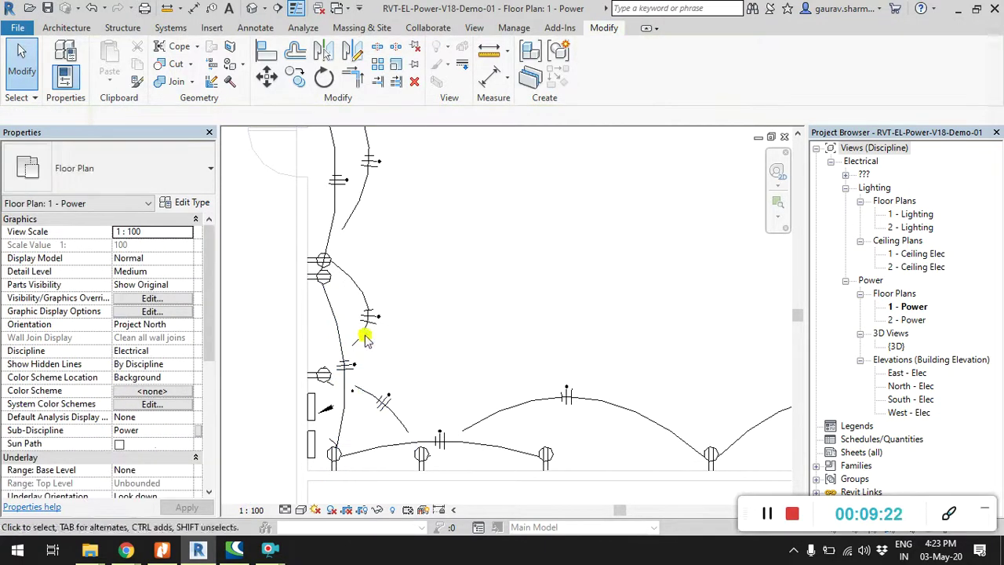
left_click(336, 332)
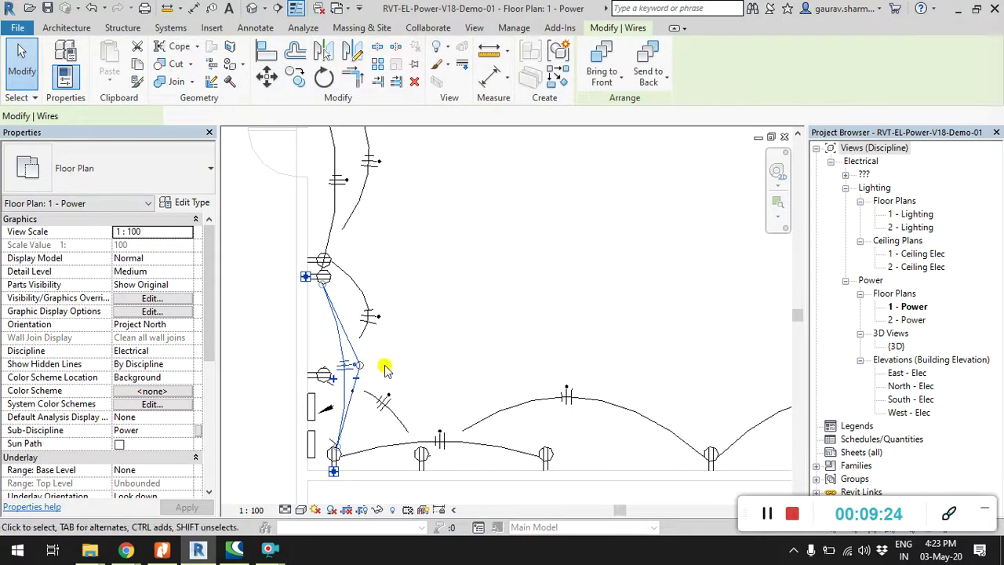
middle_click_drag(360, 368, 437, 356)
mouse_move(437, 356)
left_mouse_down()
mouse_move(330, 348)
mouse_move(311, 330)
left_mouse_up()
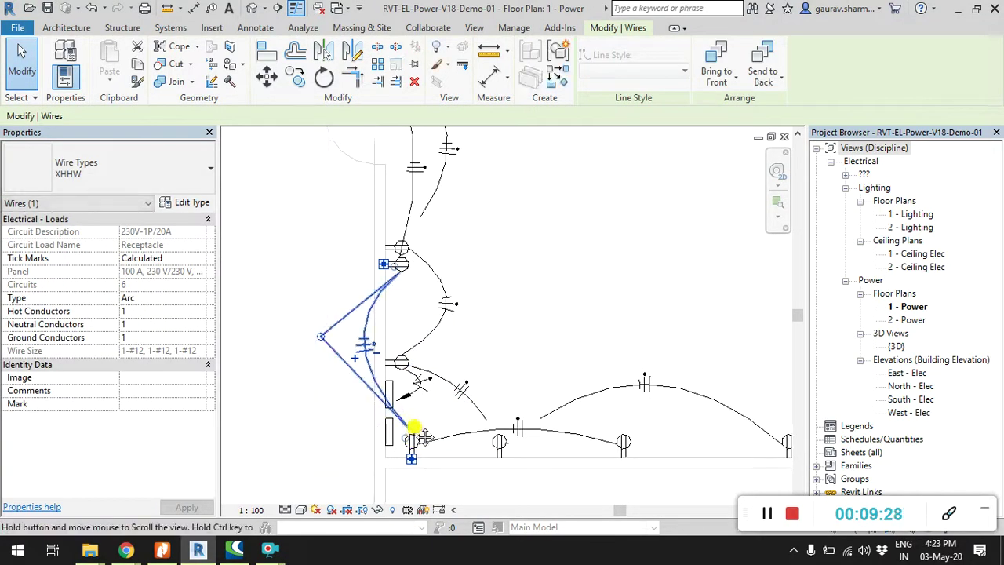
middle_click_drag(395, 440, 402, 392)
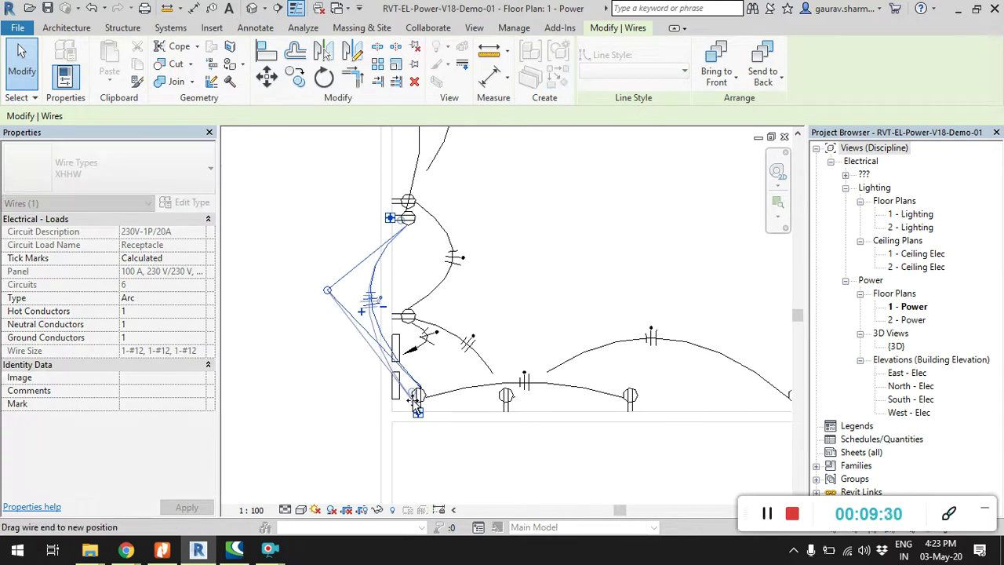
left_click(312, 421)
mouse_move(314, 388)
middle_mouse_down()
mouse_move(321, 430)
mouse_move(358, 437)
middle_mouse_up()
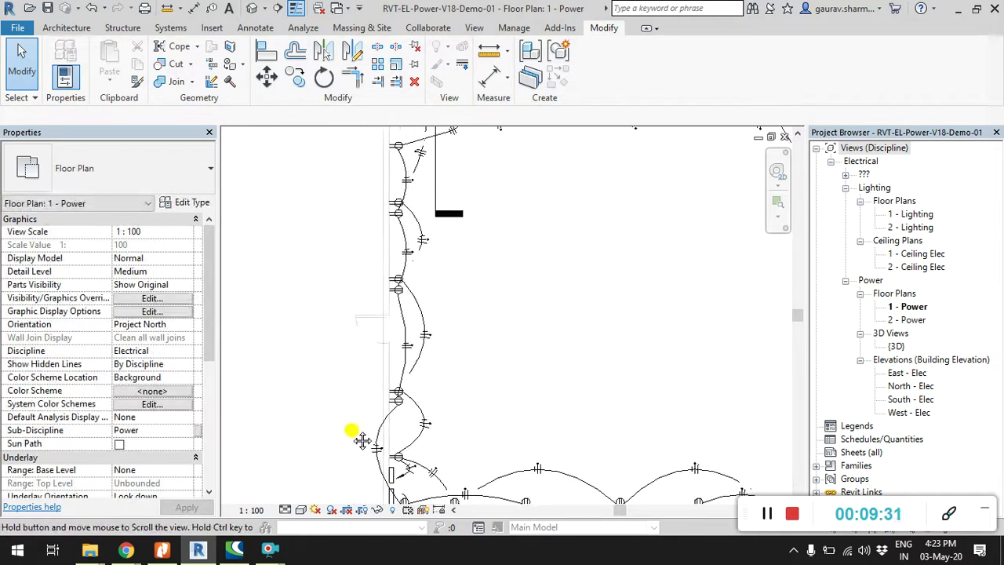
- Bow the wire along the left wall further to the left
left_click(405, 318)
left_click_drag(408, 344, 351, 351)
left_click(339, 281)
- Drop the end of the wire between two left-wall receptacles onto its receptacle
middle_click_drag(339, 282, 370, 387)
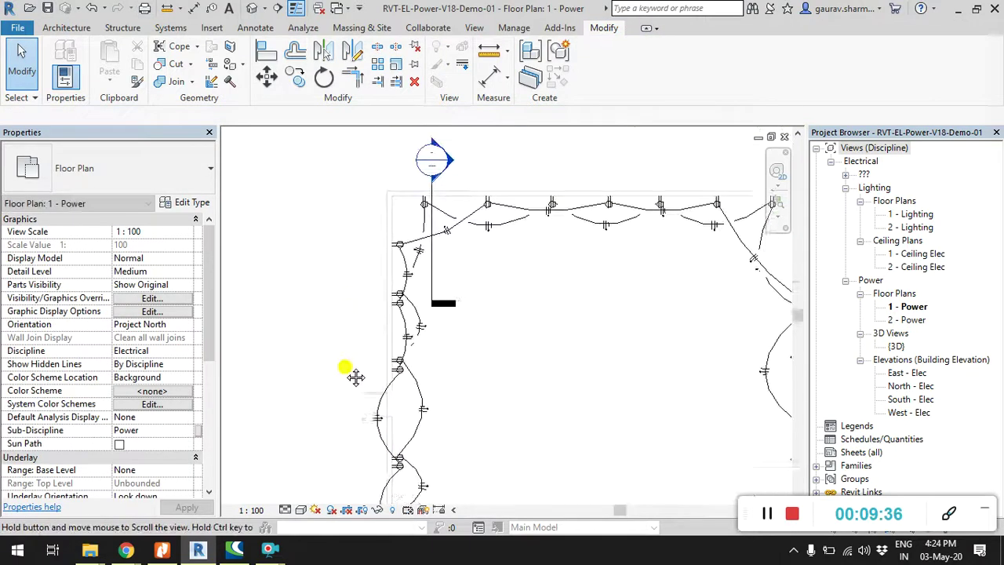
scroll(402, 271, "up", 2)
left_click(402, 270)
scroll(412, 267, "up", 2)
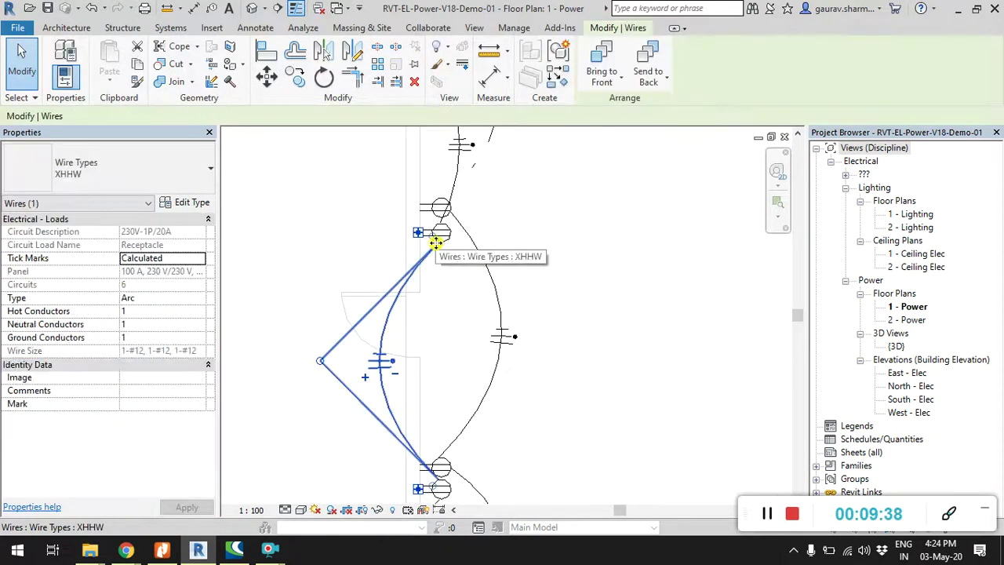
left_click_drag(432, 241, 418, 232)
middle_click_drag(437, 337, 437, 235)
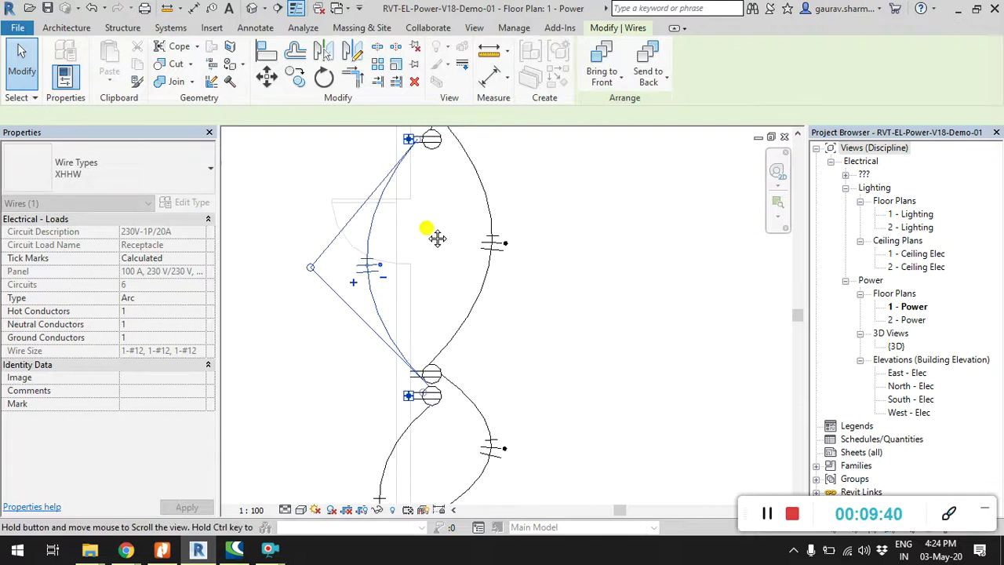
left_click_drag(424, 386, 417, 384)
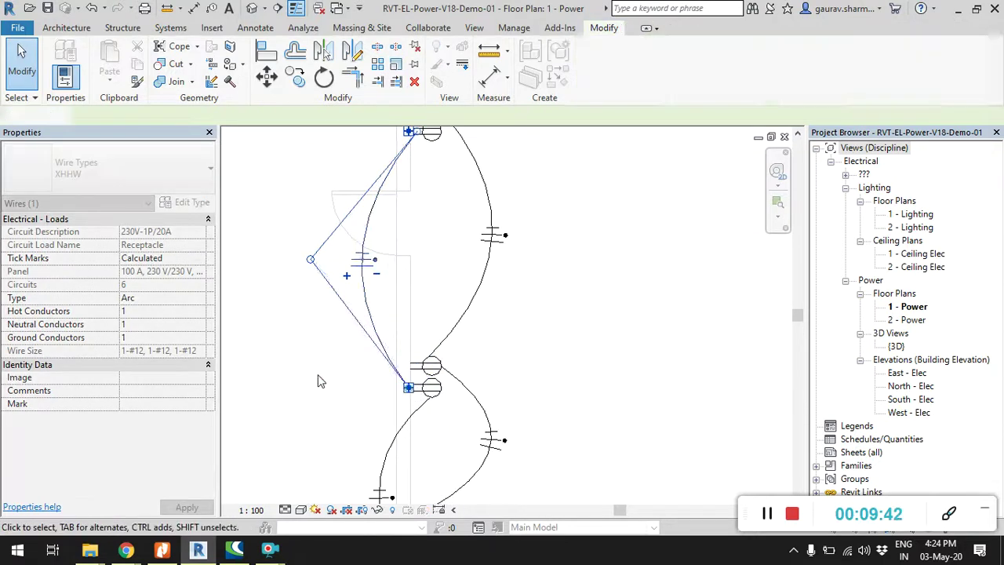
left_click(321, 379)
- Reconnect a wire arc's end to its receptacle and verify the connection
scroll(303, 332, "down", 3)
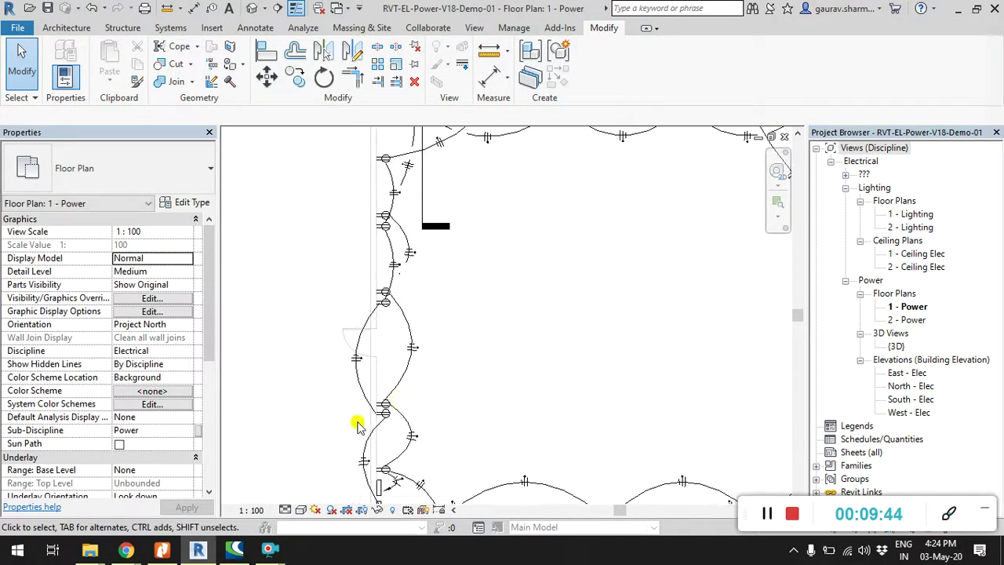
scroll(369, 404, "up", 3)
scroll(384, 385, "up", 2)
left_click(399, 404)
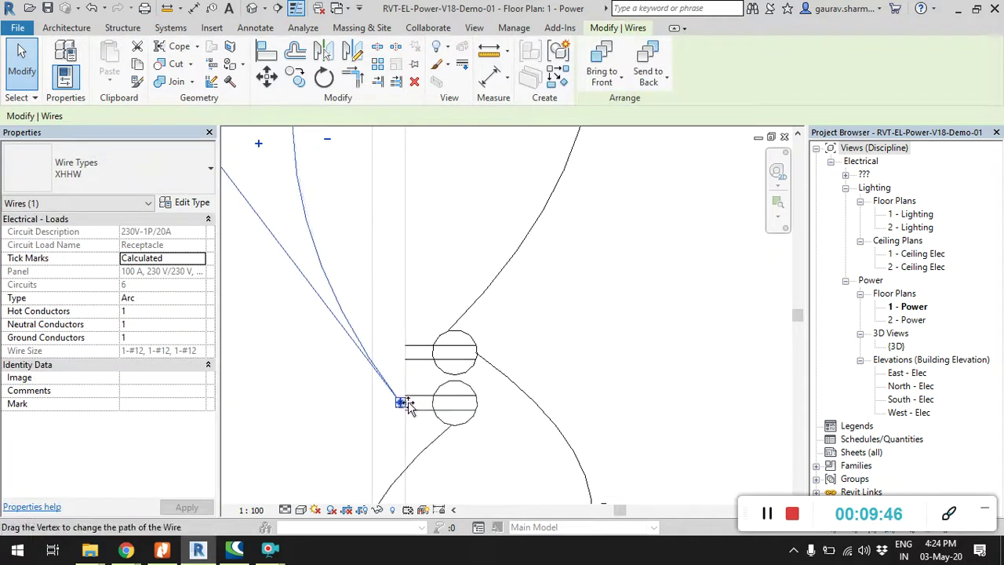
left_click_drag(404, 404, 401, 404)
left_click(306, 408)
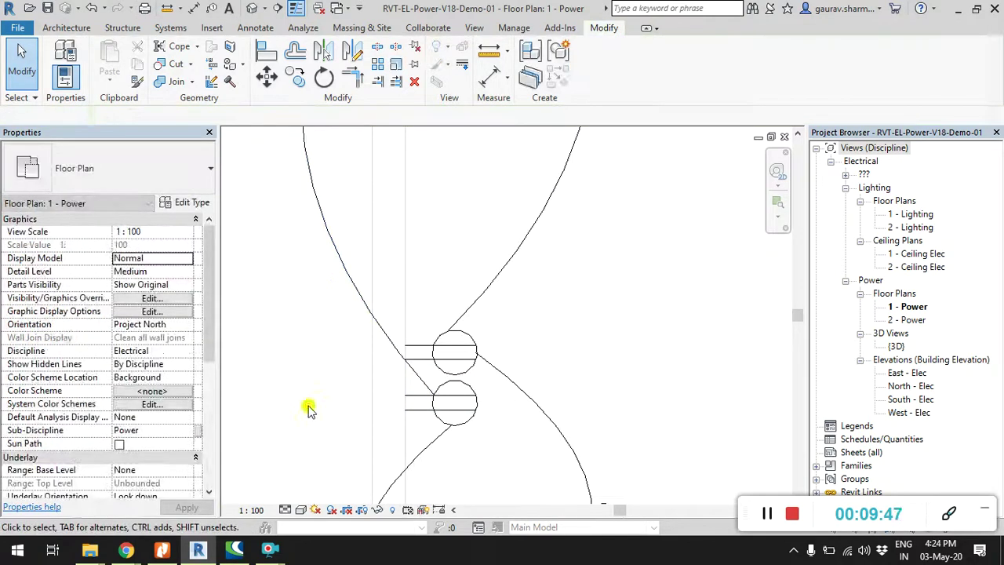
left_click(421, 386)
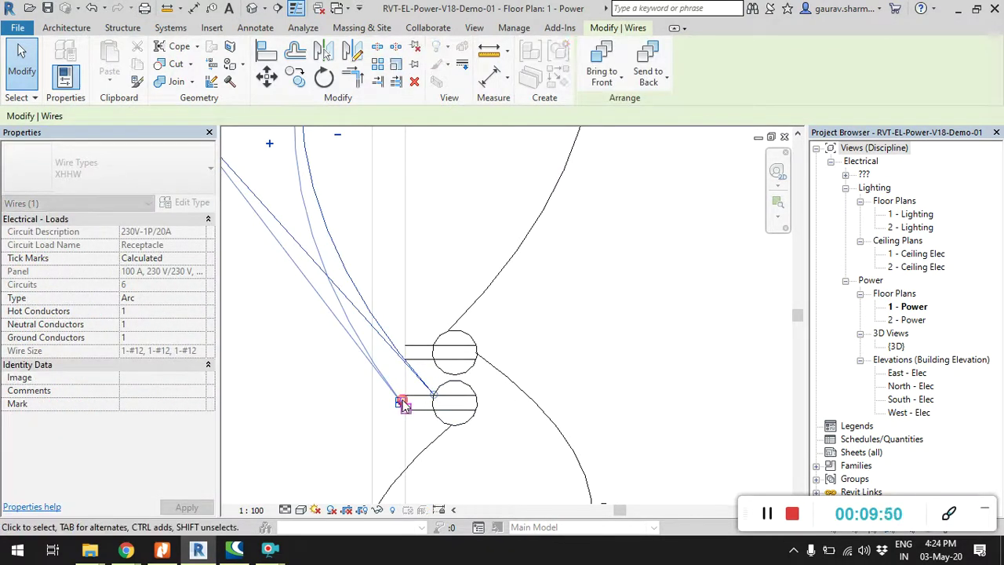
left_click(314, 403)
- Recheck the lower-left wire, then pull the bend of the wire near the left wall further left
scroll(325, 392, "down", 3)
middle_click_drag(325, 393, 437, 437)
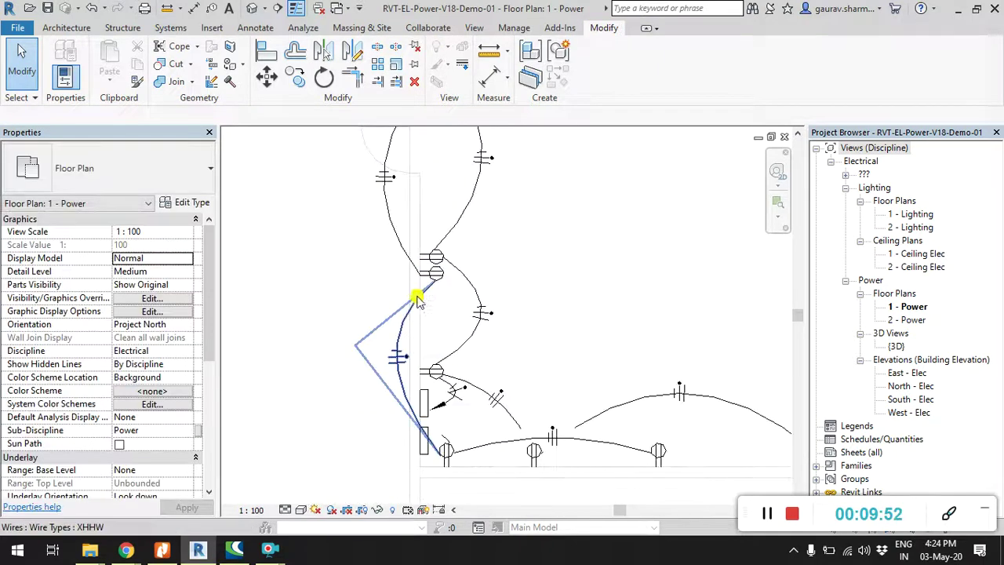
left_click(424, 299)
scroll(424, 299, "up", 2)
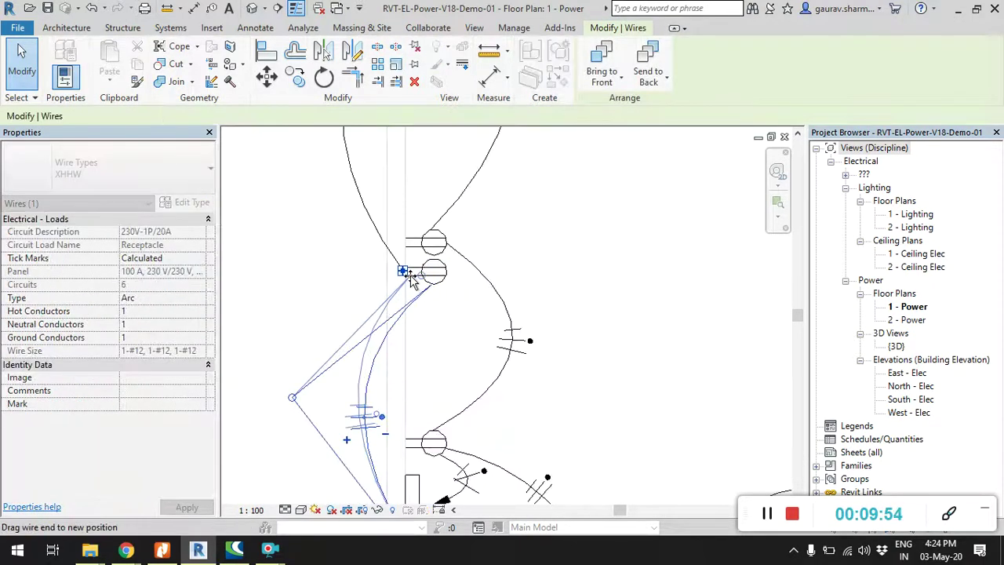
left_click(327, 287)
scroll(327, 288, "down", 3)
scroll(318, 312, "down", 2)
mouse_move(318, 312)
middle_mouse_down()
mouse_move(359, 332)
mouse_move(331, 292)
mouse_move(352, 377)
mouse_move(352, 264)
mouse_move(396, 410)
mouse_move(353, 365)
mouse_move(409, 350)
middle_mouse_up()
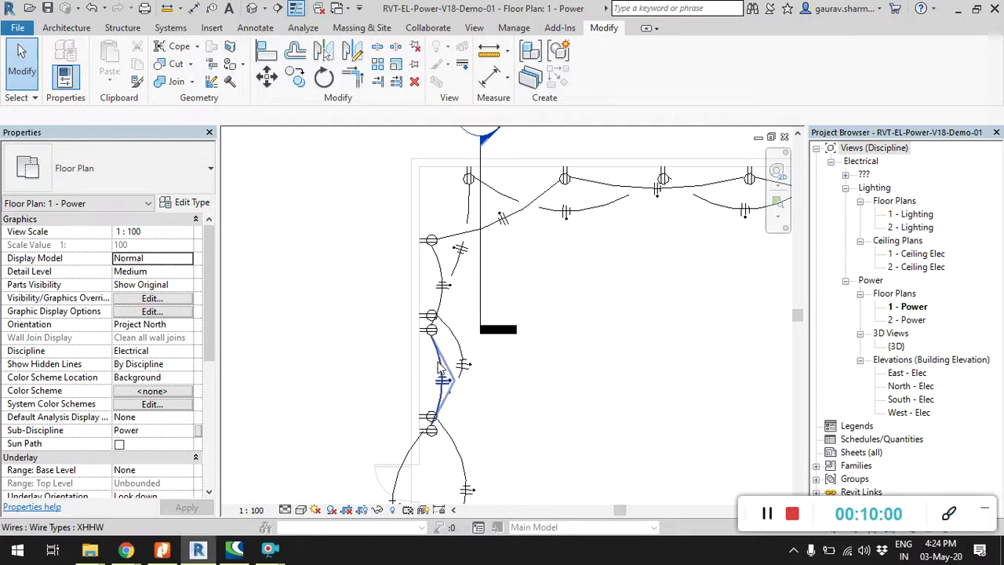
left_click(441, 369)
left_click_drag(451, 381, 365, 381)
scroll(437, 436, "up", 4)
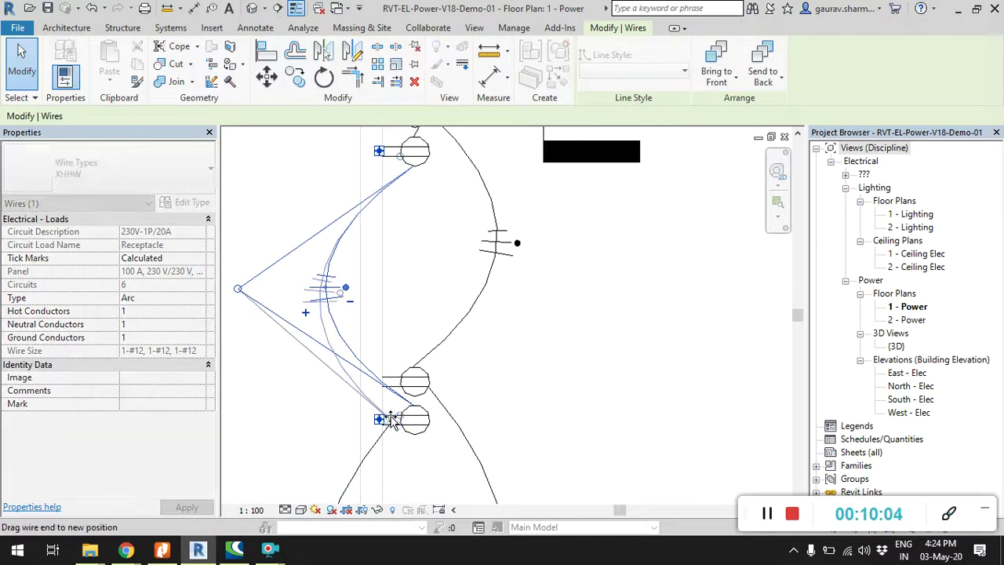
left_click(305, 406)
- Move the end of the wire between two left-wall receptacles onto its receptacle
middle_click_drag(314, 333, 332, 442)
scroll(332, 441, "down", 1)
left_click(357, 333)
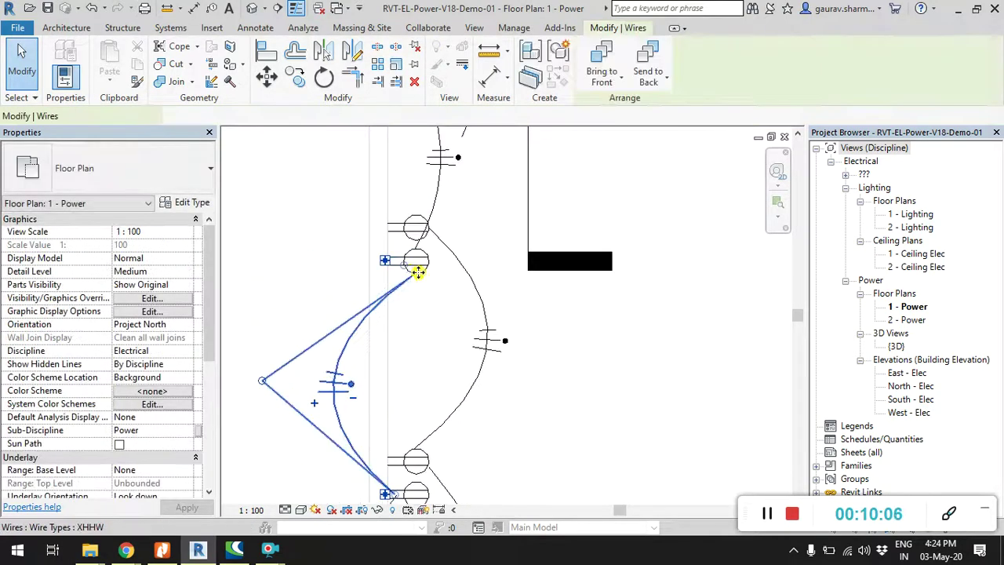
left_click_drag(411, 265, 309, 264)
left_click(309, 264)
- Arc the wire near the upper-left receptacles leftward and attach its end to the receptacle connector
middle_click_drag(308, 264, 359, 411)
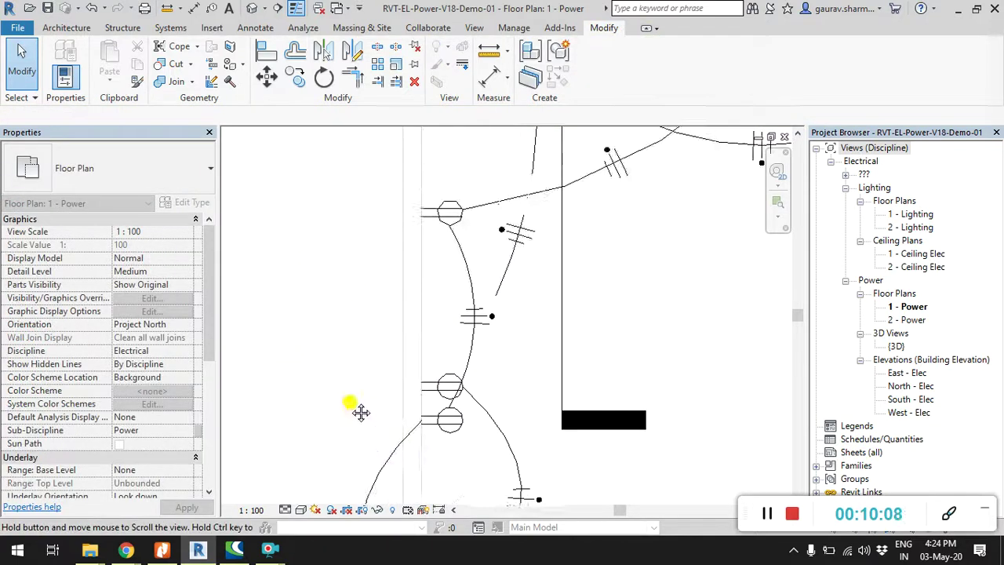
left_click(460, 264)
left_click_drag(424, 328, 317, 325)
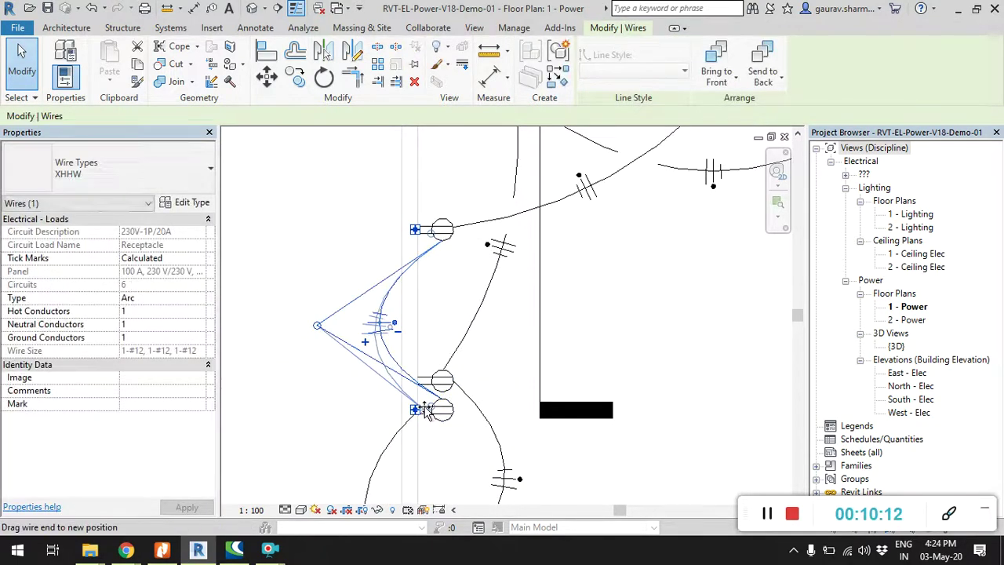
left_click_drag(442, 411, 419, 406)
left_click(341, 236)
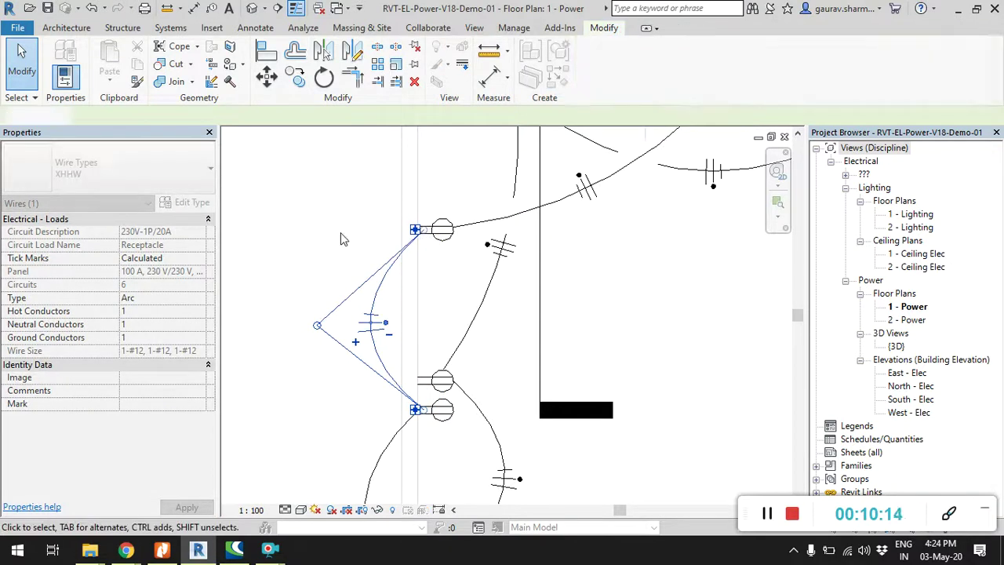
- Reshape the top-left corner wire into an arc ending on the next receptacle
scroll(354, 235, "down", 2)
middle_click_drag(354, 235, 342, 414)
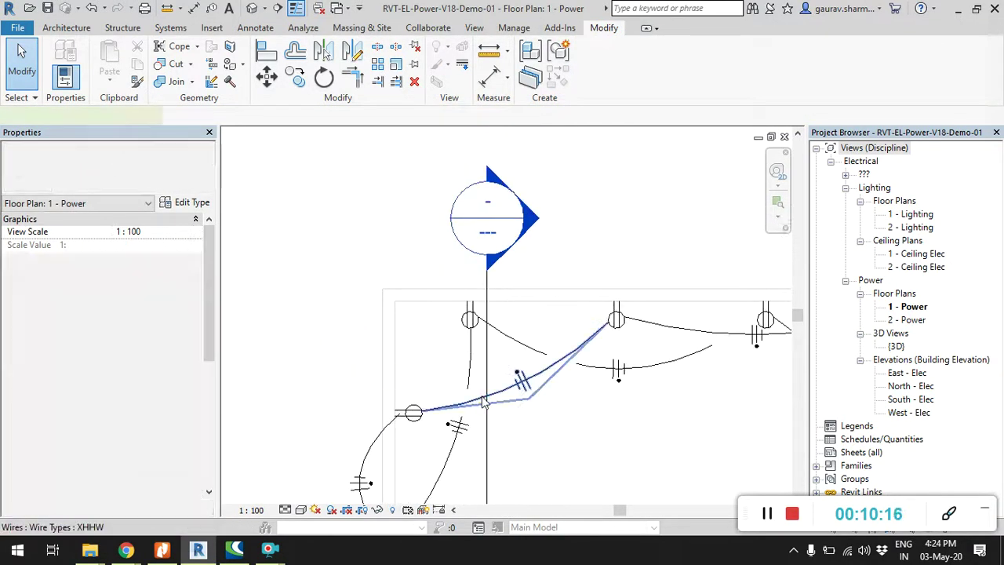
left_click(529, 399)
left_click_drag(437, 292, 371, 241)
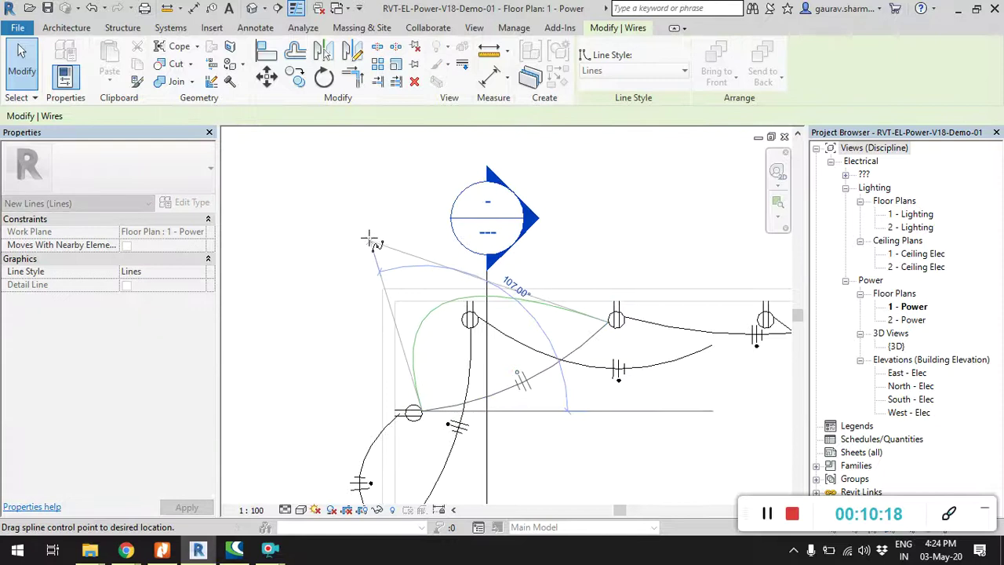
left_click_drag(359, 192, 359, 190)
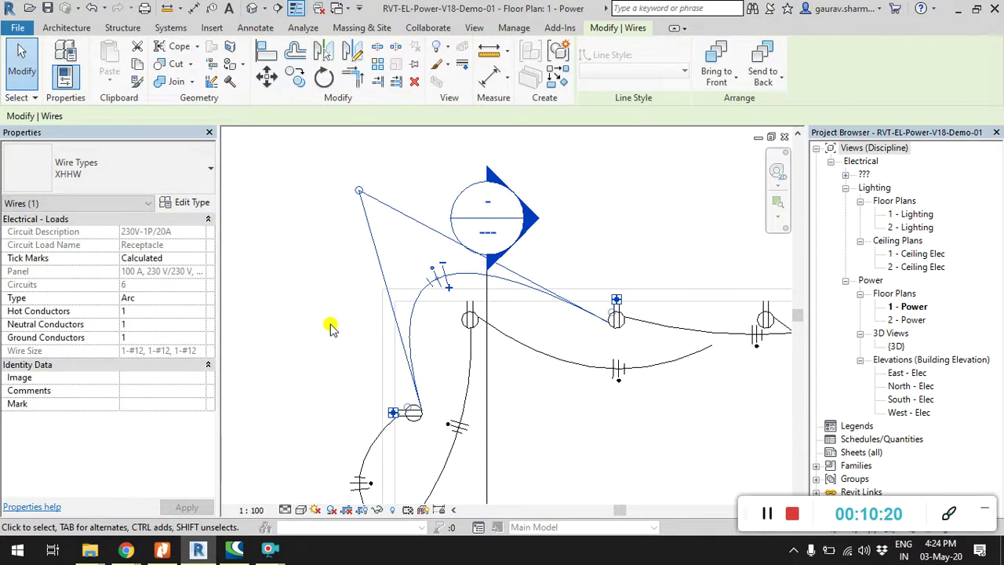
left_click_drag(409, 409, 404, 407)
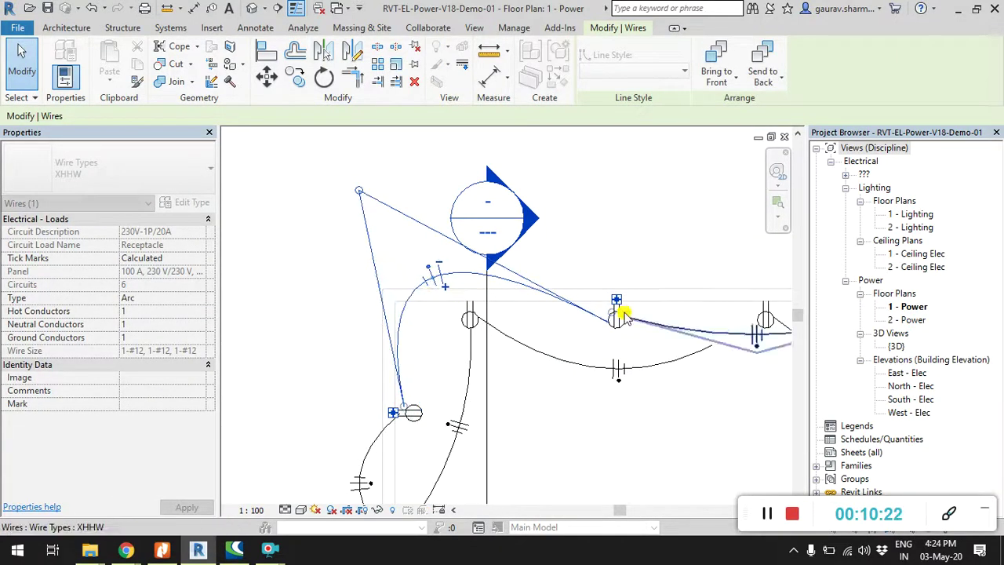
left_click(567, 206)
- Bow the wire between the next pair of receptacles upward into an arc
scroll(567, 206, "down", 2)
middle_click_drag(567, 207, 308, 245)
left_click(392, 308)
mouse_move(422, 304)
left_mouse_down()
mouse_move(424, 210)
mouse_move(419, 245)
left_mouse_up()
scroll(330, 288, "up", 3)
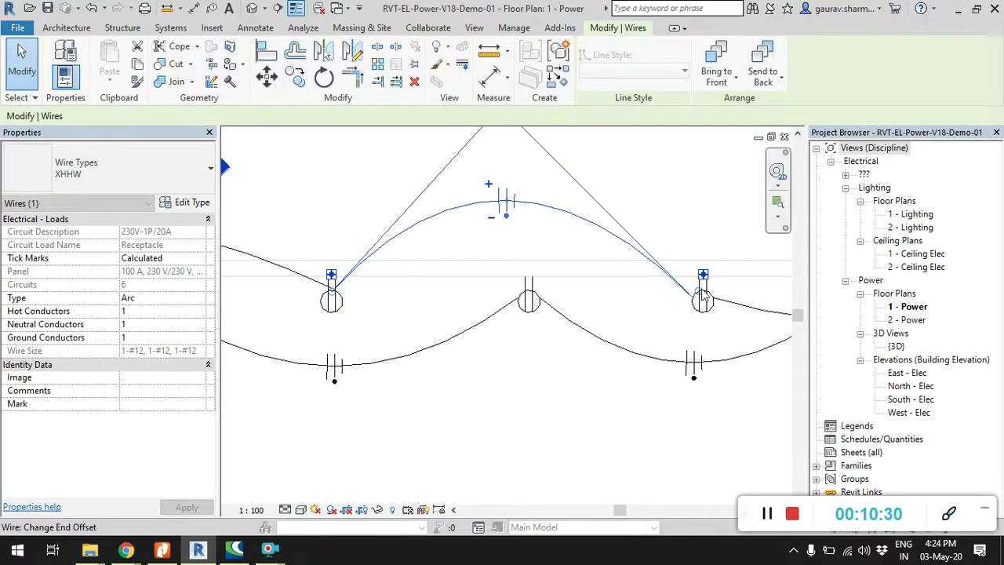
key("Escape")
scroll(672, 236, "down", 3)
scroll(517, 322, "up", 2)
scroll(517, 322, "up", 2)
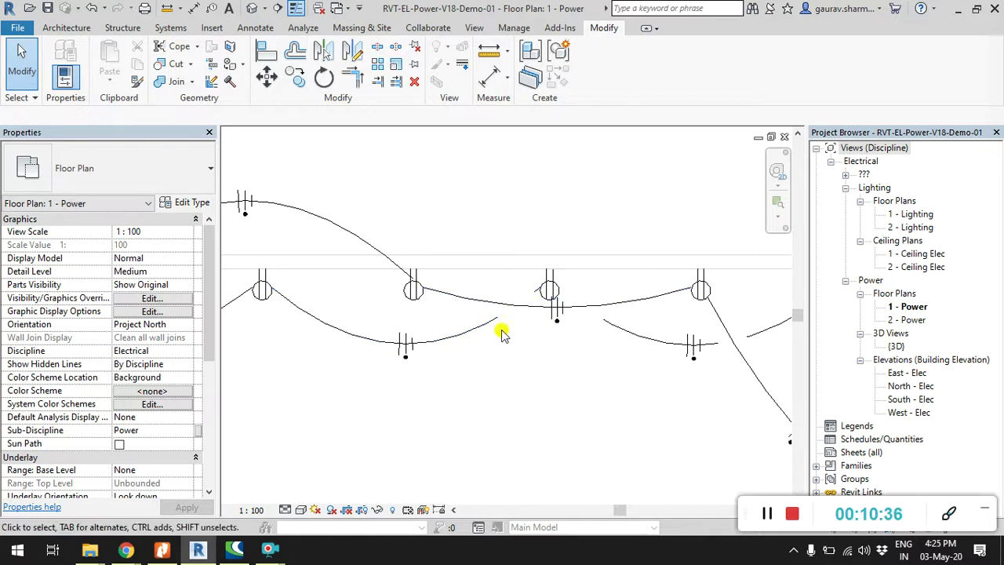
- Raise the middle of the wire beside the V-shaped wire into a high arc
left_click(470, 331)
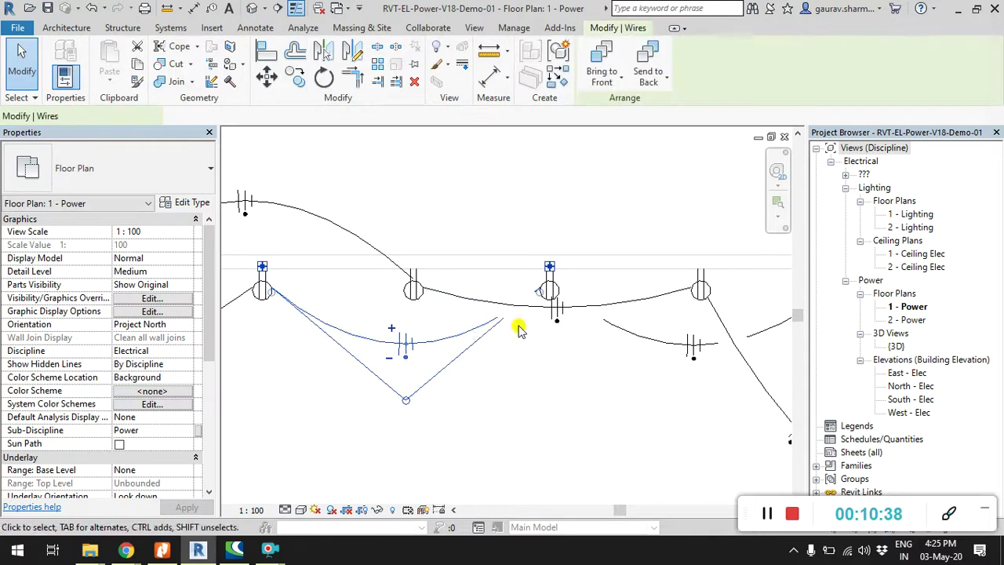
scroll(504, 371, "down", 1)
left_click(493, 251)
middle_click_drag(493, 251, 498, 281)
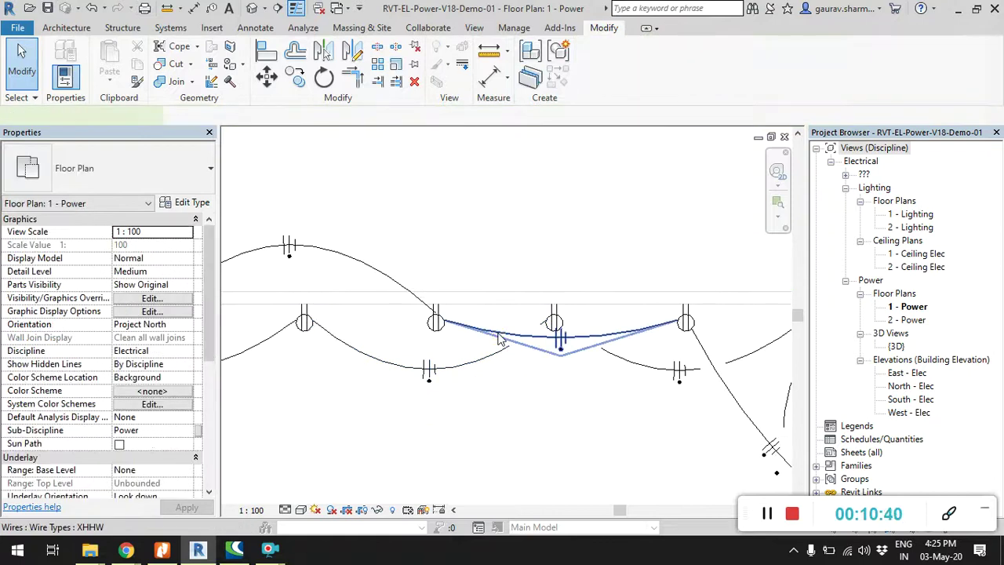
left_click(587, 357)
left_click_drag(544, 222, 569, 209)
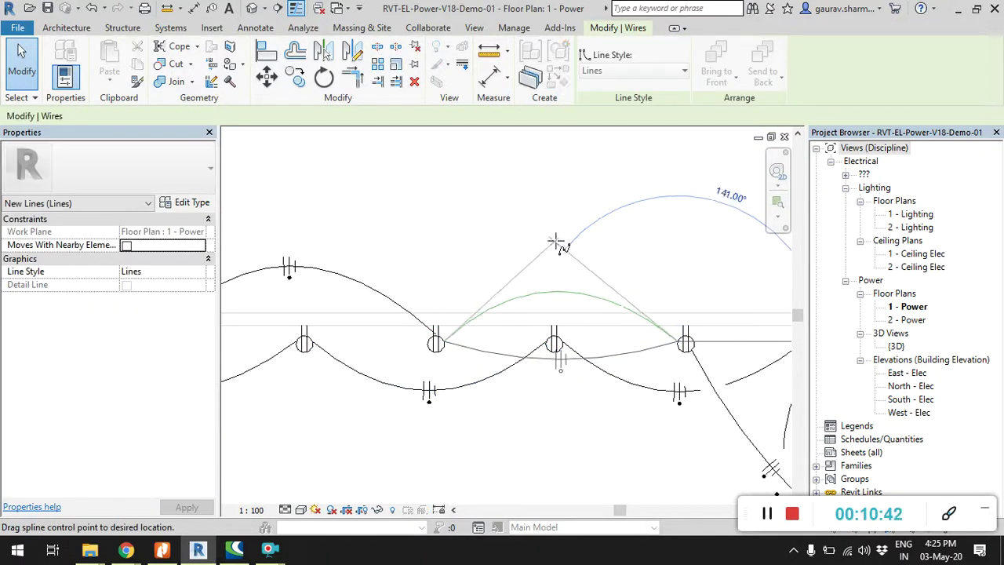
left_click(479, 212)
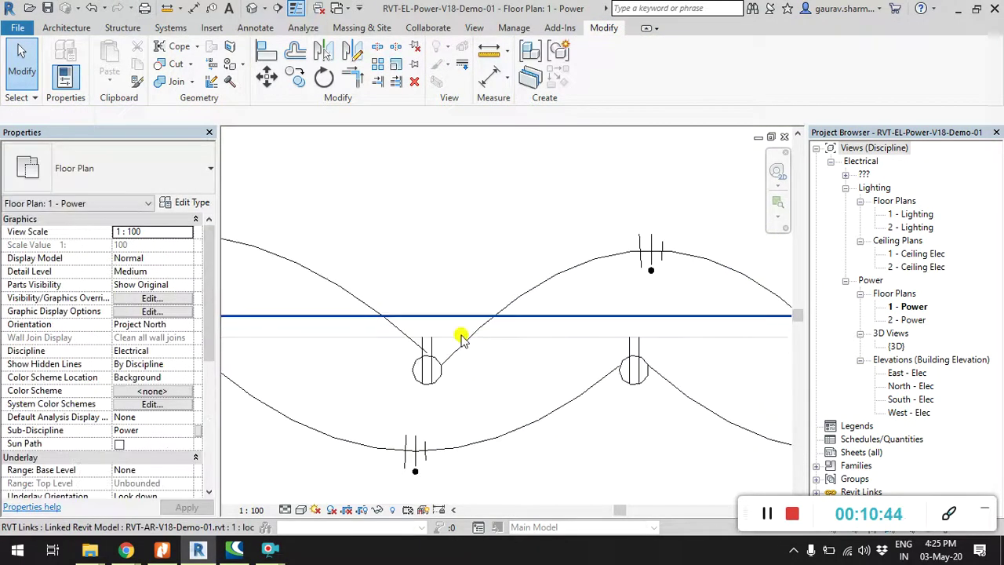
- Undo an unwanted reshape that pulled the next wire toward the upper right
scroll(476, 340, "down", 1)
mouse_move(460, 307)
middle_mouse_down()
mouse_move(497, 375)
mouse_move(459, 355)
middle_mouse_up()
left_click(477, 395)
left_click_drag(483, 387, 699, 138)
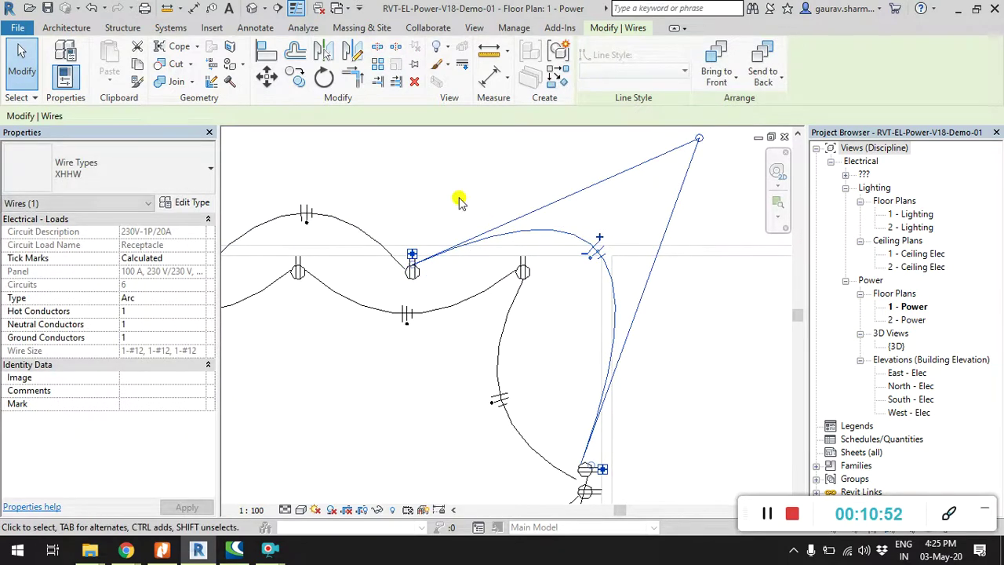
key("ctrl+z")
scroll(471, 314, "up", 2)
left_click(470, 310)
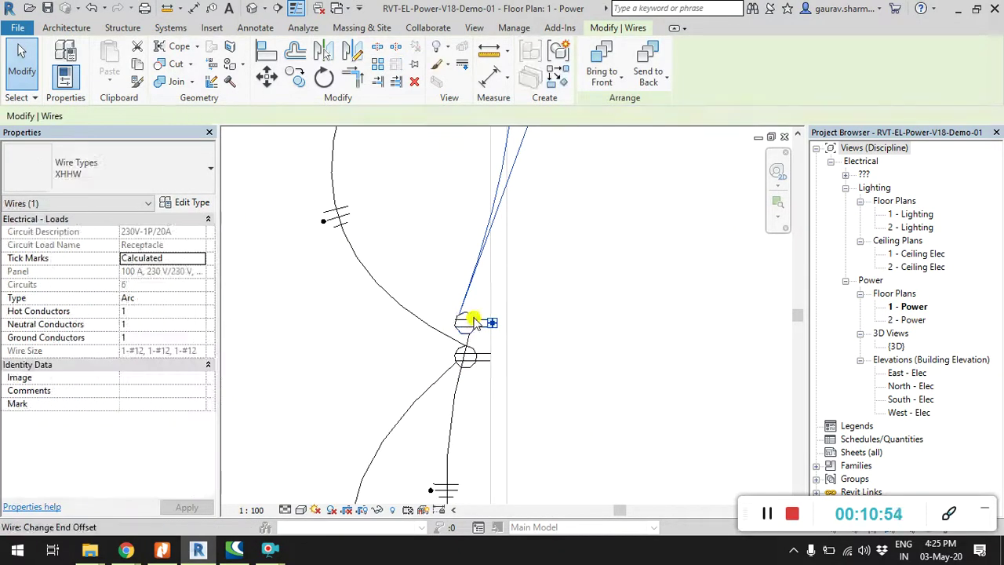
left_click(594, 329)
- Bow the wall wire's middle out to the right and reattach its end to the upper receptacle
scroll(593, 329, "down", 2)
middle_click_drag(567, 366, 424, 285)
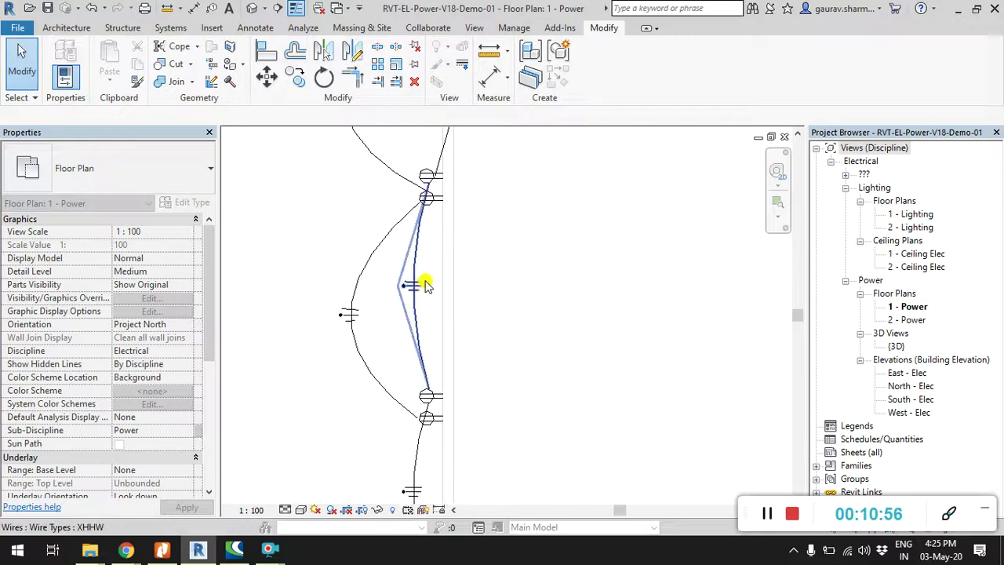
left_click(425, 284)
left_click_drag(398, 291, 604, 296)
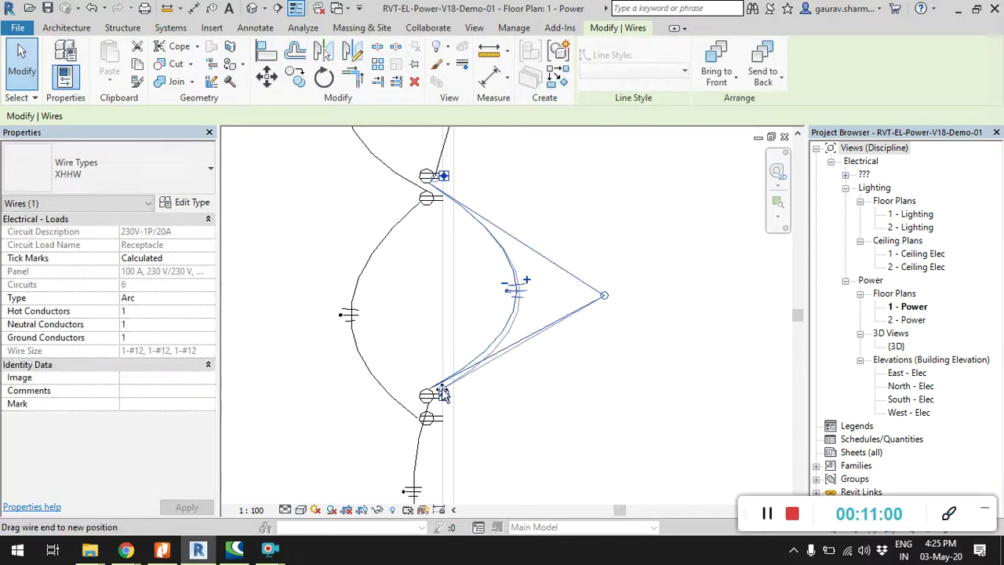
left_click_drag(437, 180, 515, 287)
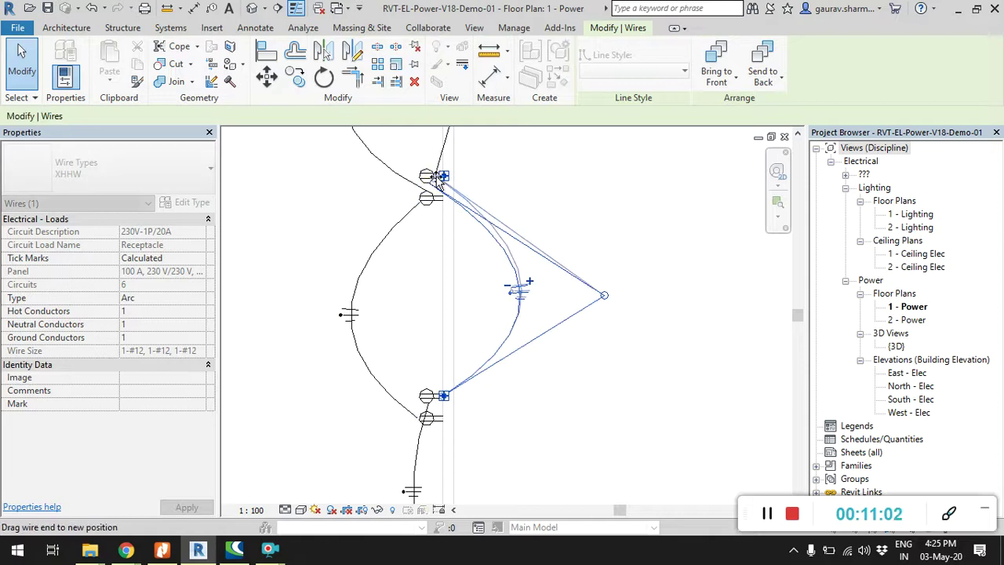
key("Escape")
- Select the next wire between two receptacles
middle_click_drag(517, 314, 563, 200)
scroll(487, 345, "up", 2)
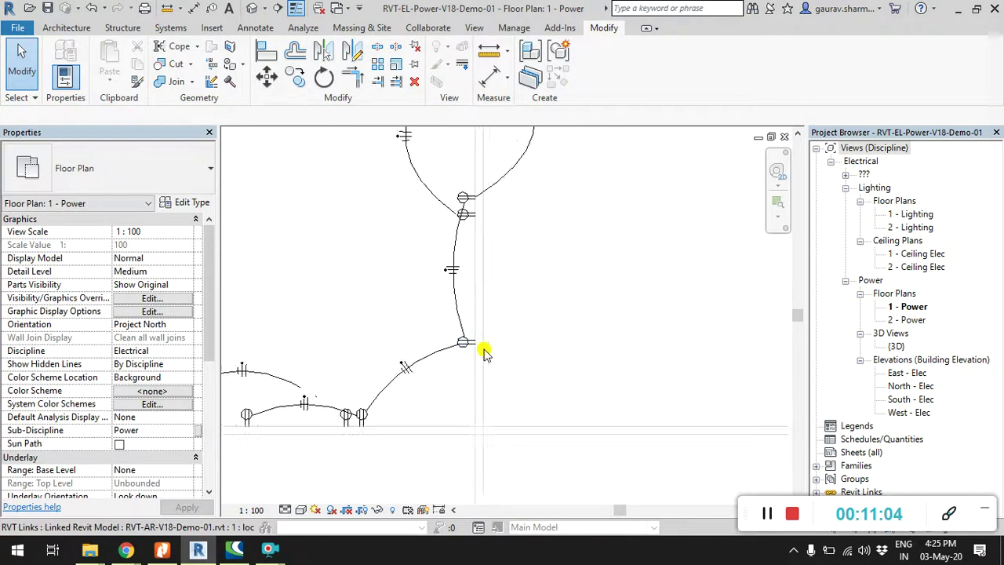
scroll(494, 318, "up", 1)
left_click(486, 314)
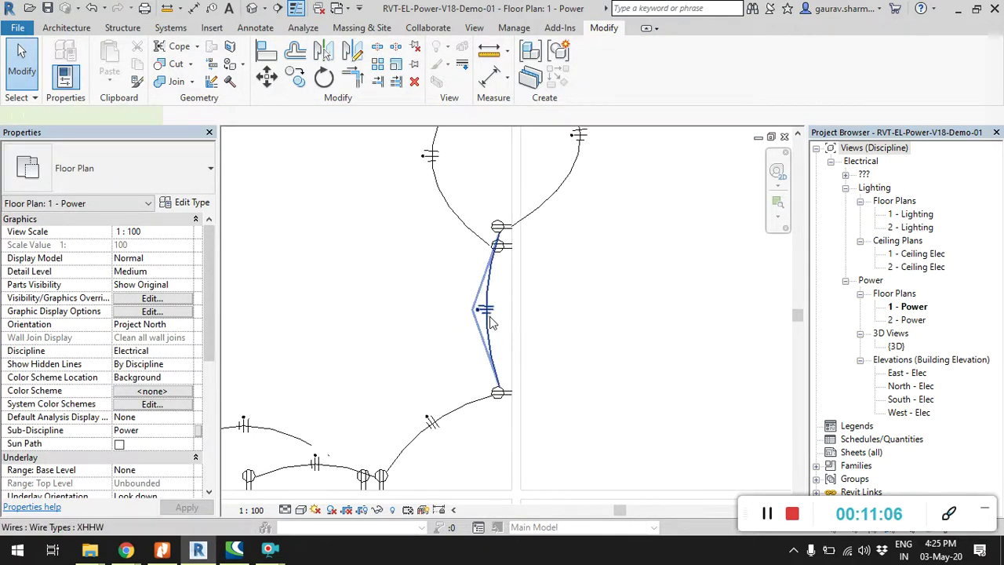
- Bow the first arc wire out to the right and reconnect its end to the receptacle
mouse_move(485, 310)
left_mouse_down()
mouse_move(610, 312)
mouse_move(659, 300)
left_mouse_up()
left_click_drag(509, 395, 506, 392)
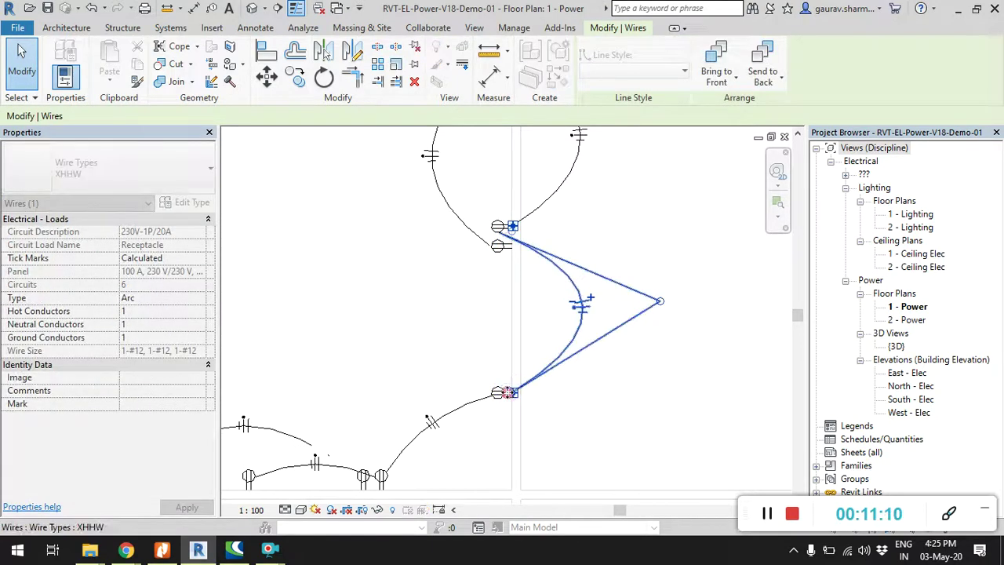
left_click_drag(509, 229, 511, 227)
key("Escape")
- Pull the lower wire between the receptacles downward into an arc
scroll(601, 325, "down", 2)
middle_click_drag(601, 324, 475, 337)
scroll(476, 337, "up", 1)
left_click(473, 336)
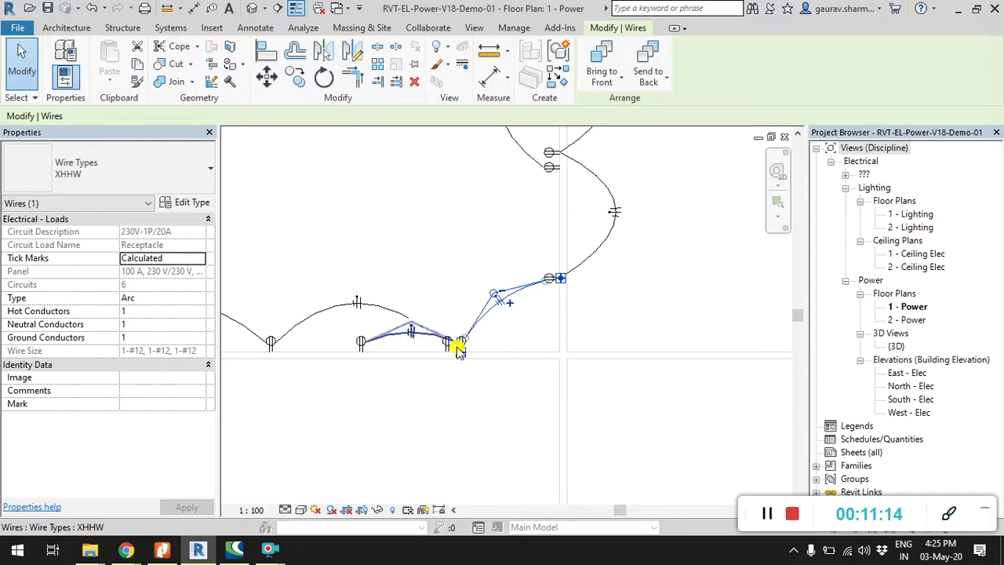
middle_click_drag(406, 382, 453, 378)
left_click(426, 411)
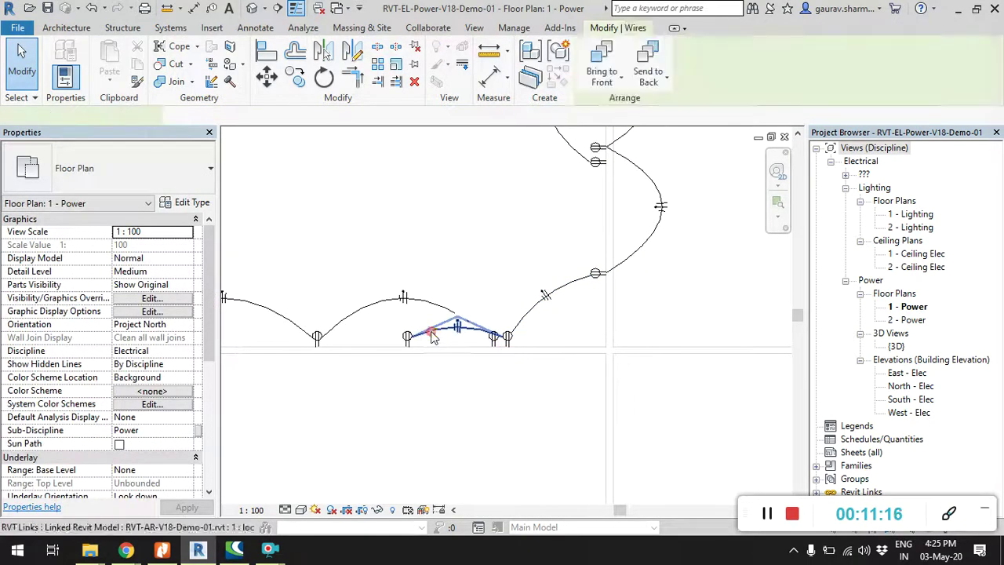
left_click(459, 322)
left_click_drag(459, 322, 460, 405)
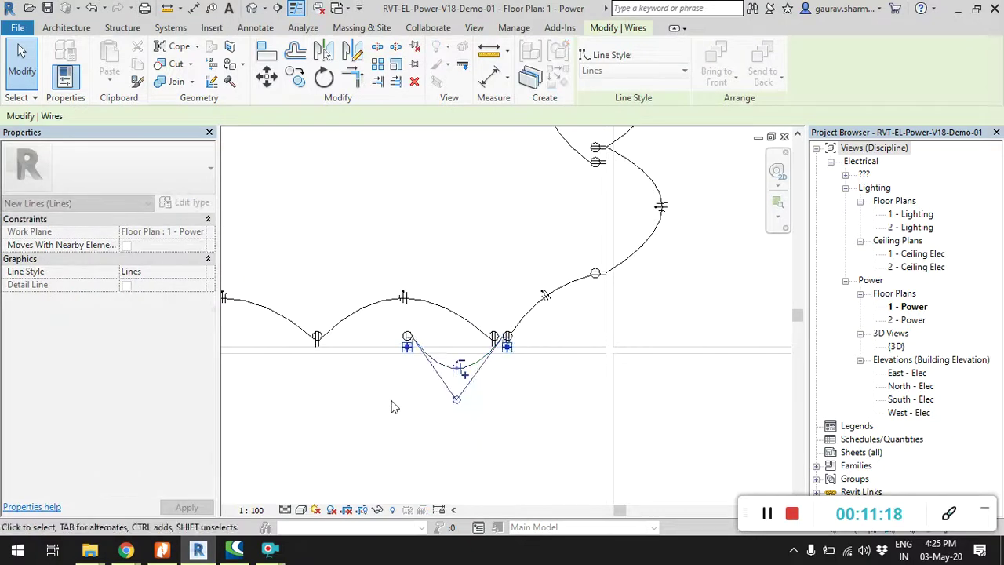
- Reattach that wire's end to the left receptacle
scroll(475, 334, "up", 2)
scroll(470, 345, "up", 2)
left_click(497, 348)
left_click_drag(498, 347, 359, 308)
scroll(499, 351, "down", 1)
scroll(509, 348, "up", 1)
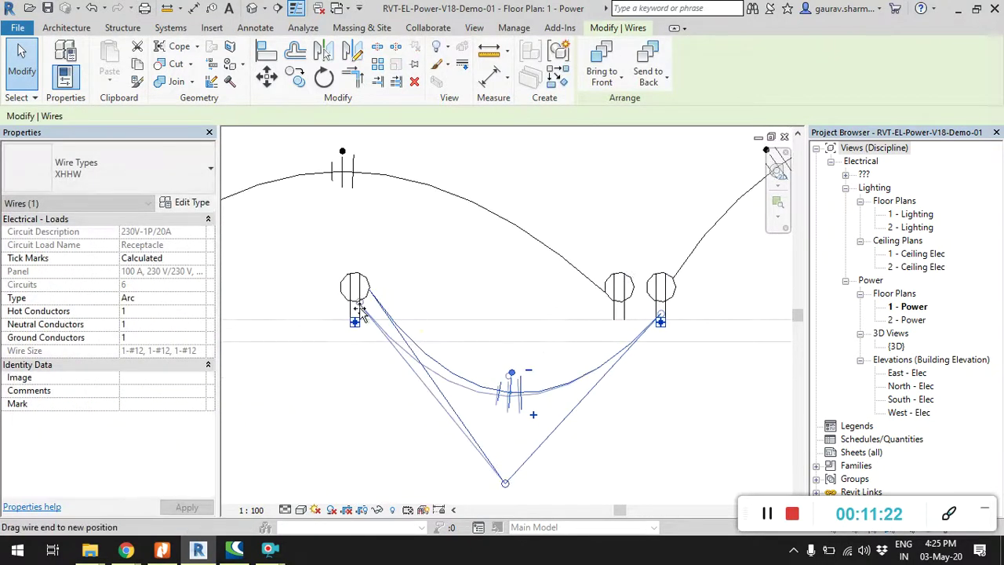
left_click(316, 412)
- Bow the wire between the two receptacles downward below them
scroll(316, 412, "down", 2)
scroll(516, 375, "up", 1)
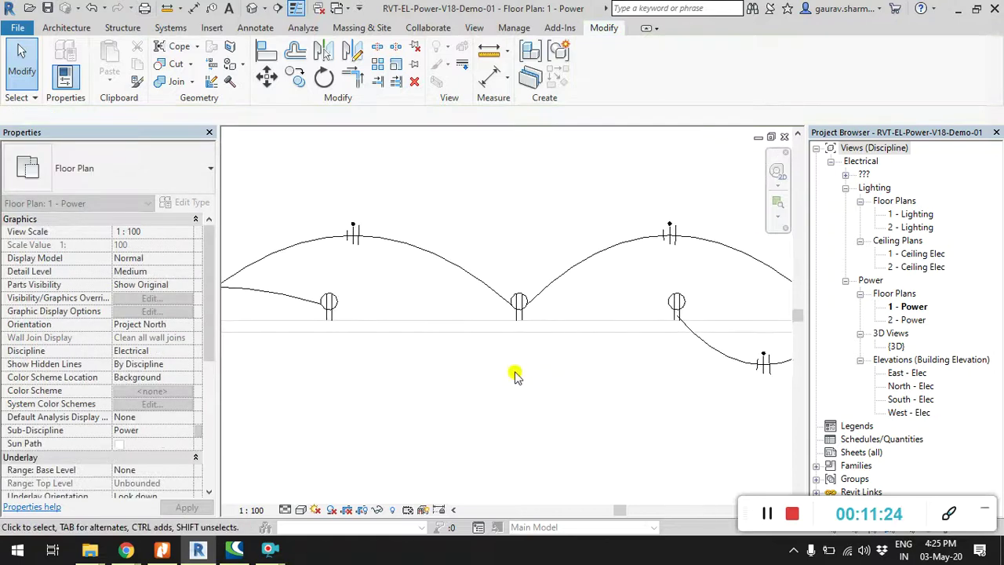
scroll(516, 375, "down", 3)
scroll(392, 375, "down", 1)
scroll(426, 332, "up", 2)
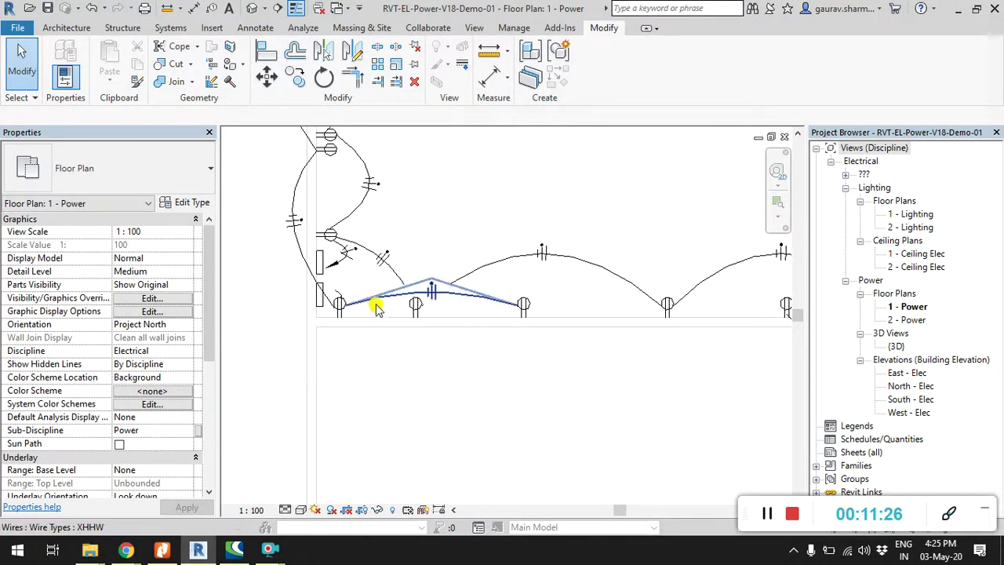
left_click(427, 287)
left_click_drag(434, 286, 430, 373)
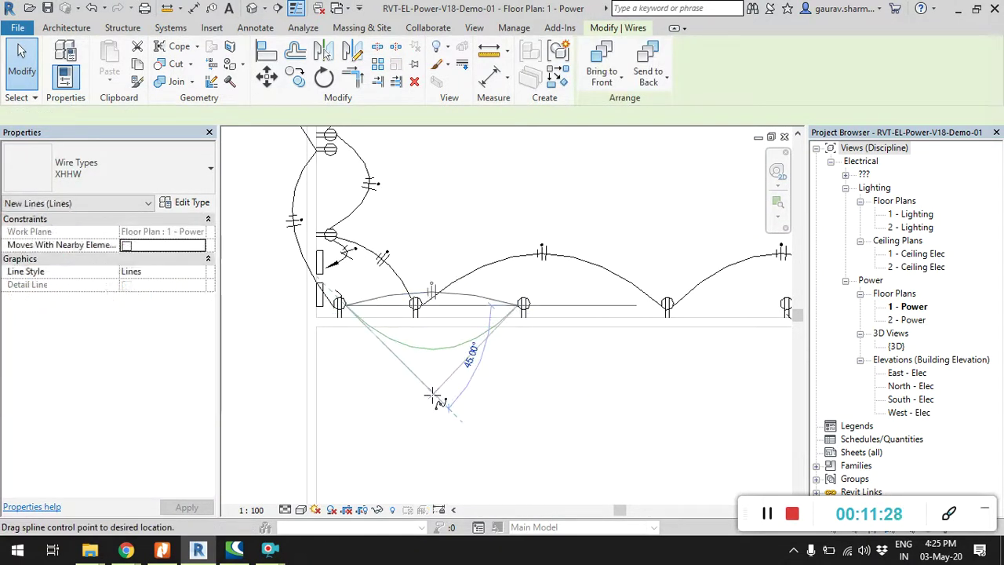
- Move the wire end to another receptacle and arc its middle out to the left
scroll(339, 312, "up", 2)
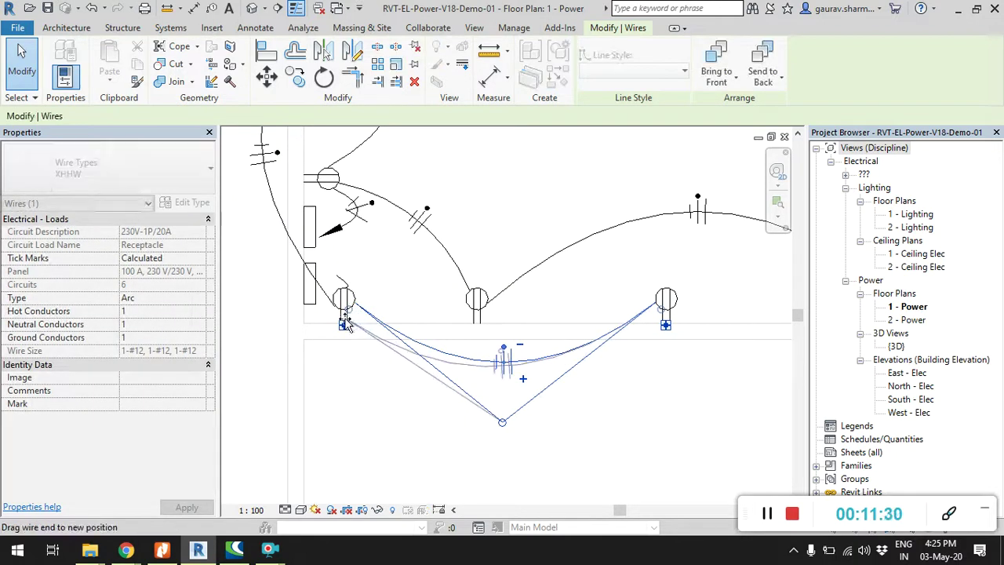
left_click_drag(661, 312, 668, 318)
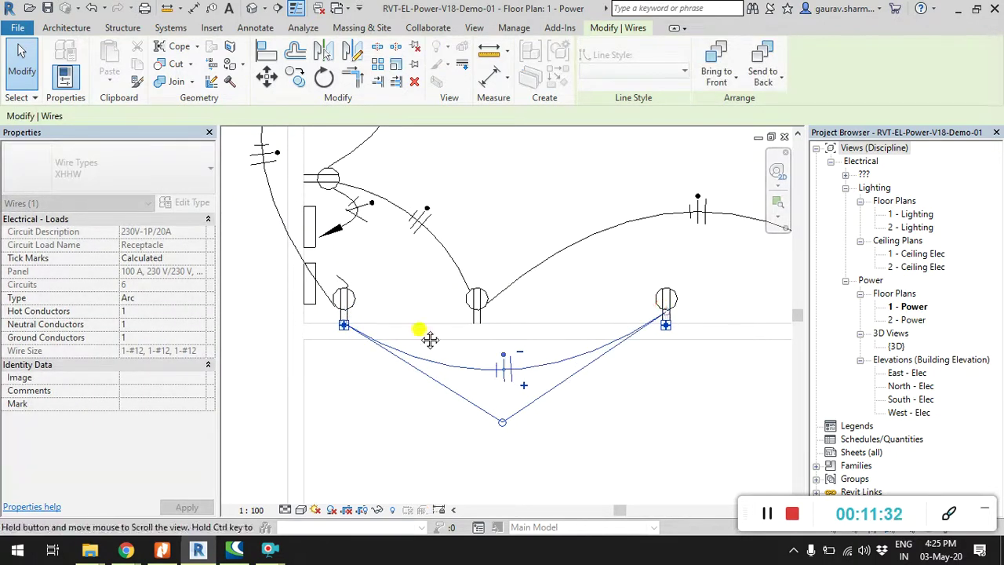
scroll(430, 339, "down", 2)
left_click_drag(400, 258, 478, 217)
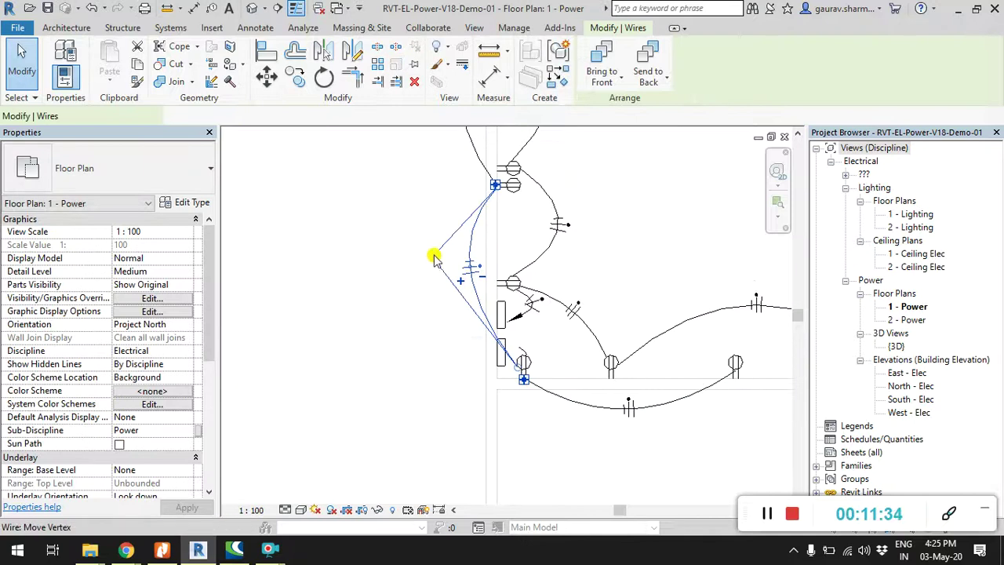
left_click_drag(434, 259, 418, 367)
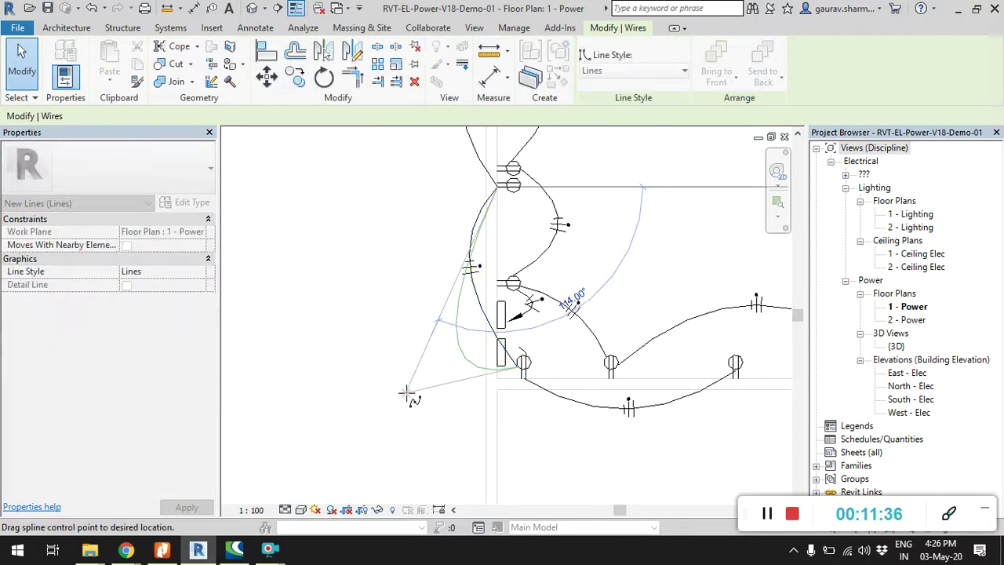
left_click_drag(418, 408, 418, 408)
- Snap the wire end onto the receptacle connector
scroll(534, 368, "up", 2)
left_click(510, 393)
left_click_drag(509, 396, 511, 396)
left_click(334, 309)
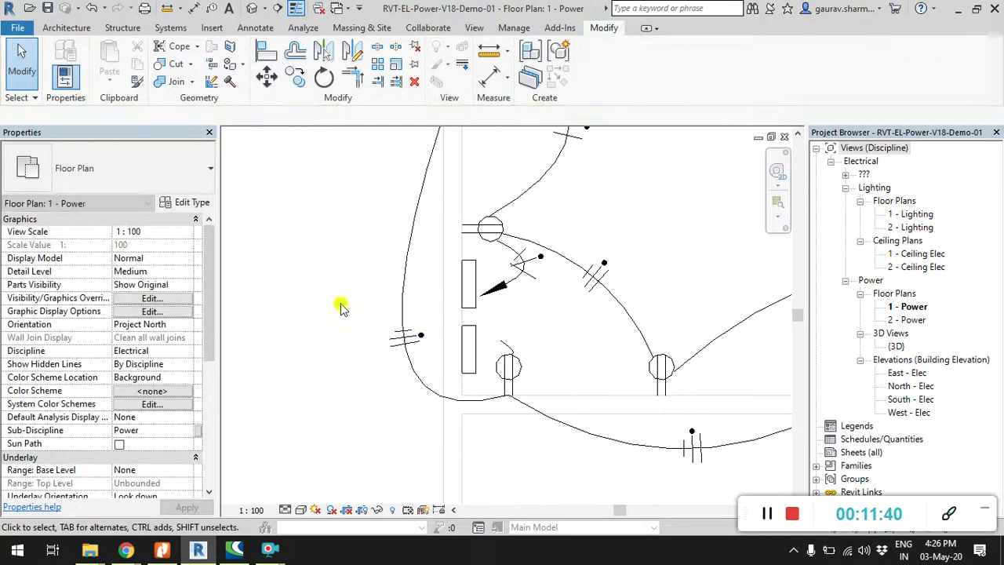
- Bend the lower receptacle's wire into a new curve aimed back at the panelboards
scroll(340, 305, "down", 2)
middle_click_drag(341, 305, 387, 326)
scroll(444, 347, "down", 1)
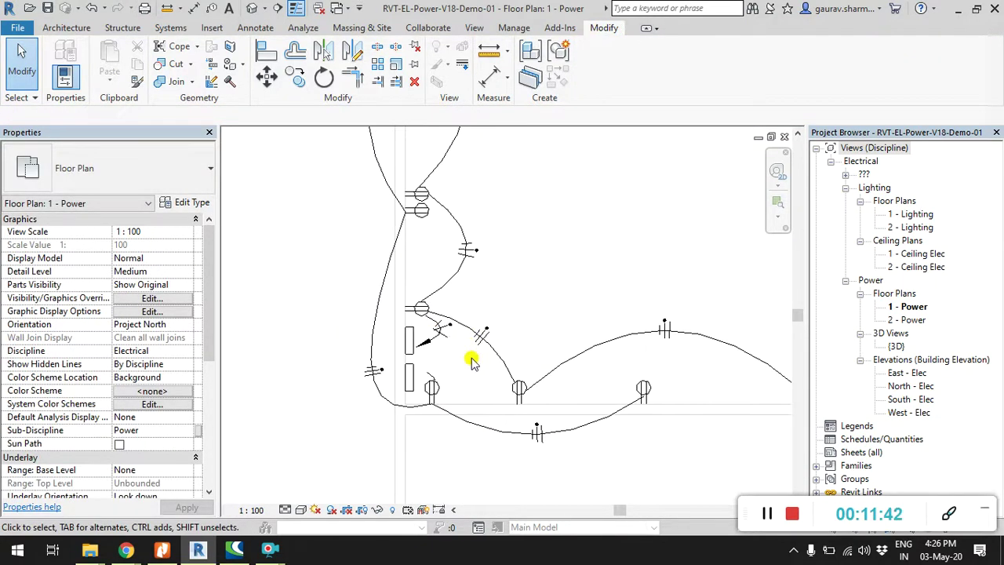
scroll(471, 354, "down", 1)
scroll(459, 376, "up", 3)
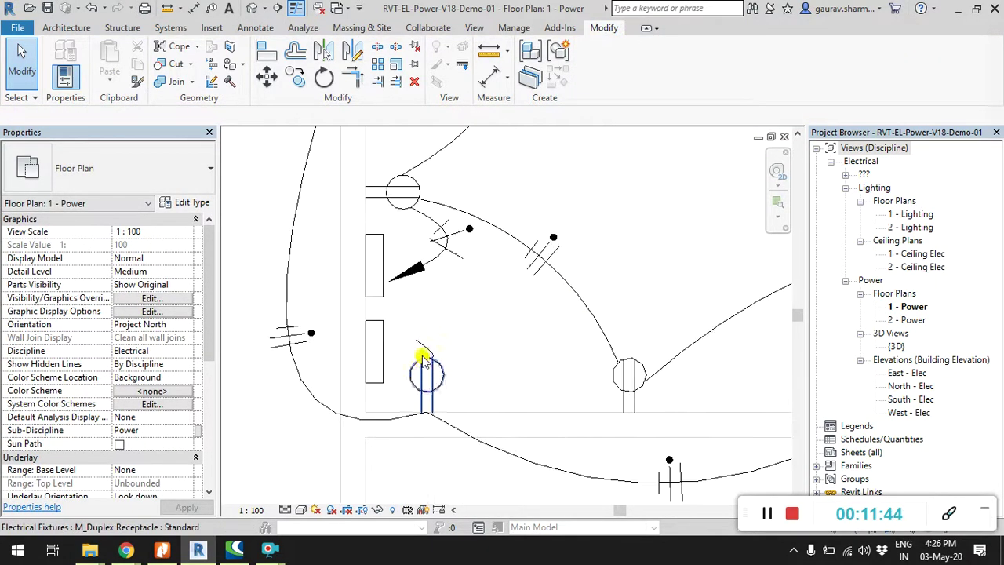
left_click(423, 349)
scroll(440, 361, "up", 2)
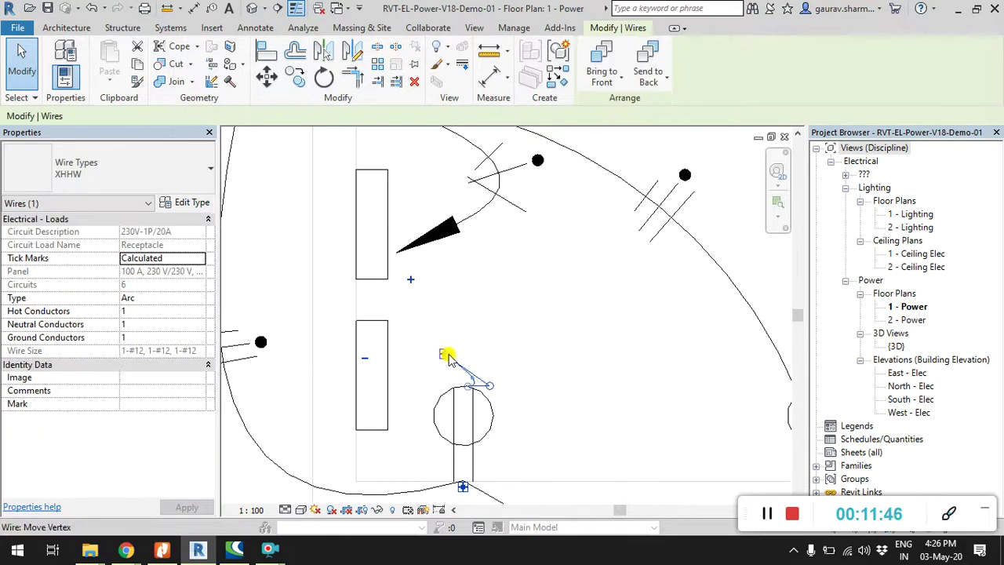
left_click_drag(540, 355, 465, 294)
scroll(486, 330, "down", 3)
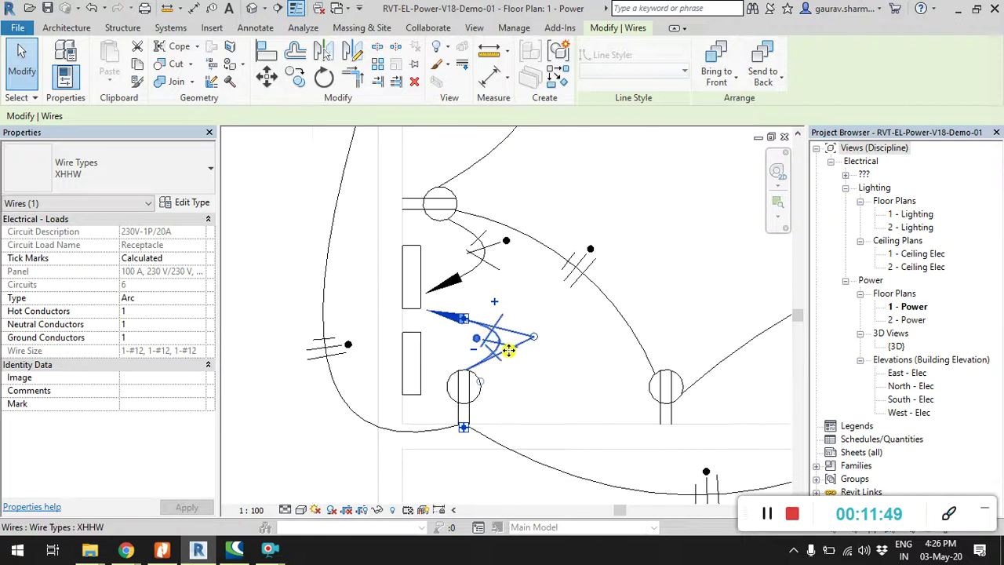
key("Escape")
left_click(422, 283)
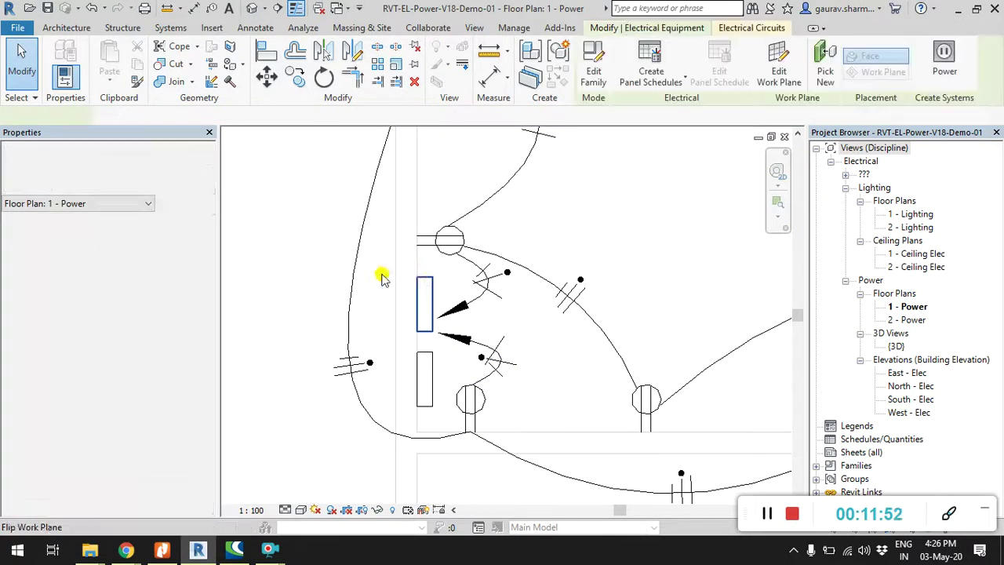
- In the panelboard's Type Properties, rename the 100 A type to '100 A POWER'
left_click(186, 203)
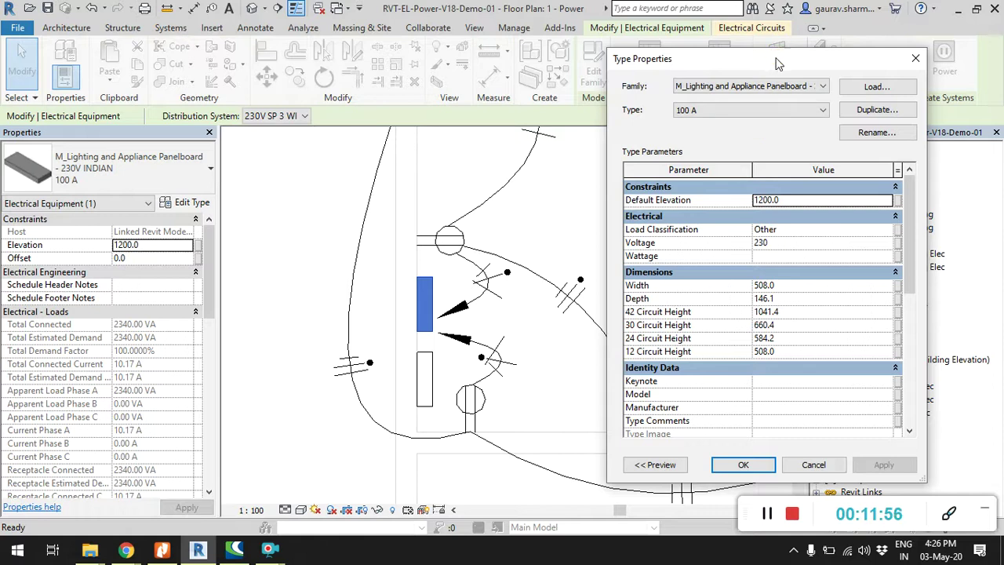
left_click_drag(776, 61, 701, 46)
mouse_move(844, 225)
left_mouse_down()
mouse_move(844, 376)
mouse_move(831, 190)
left_mouse_up()
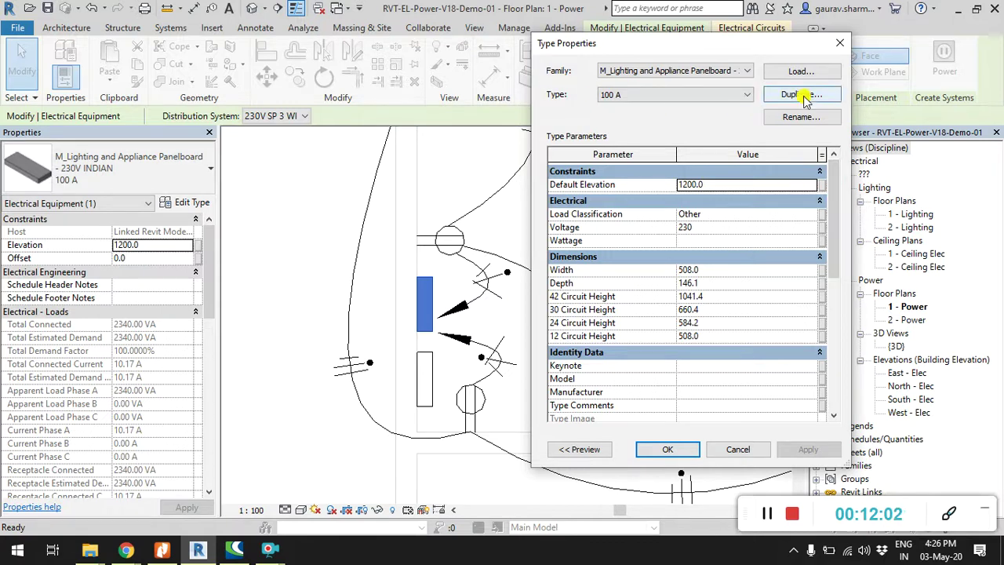
left_click(804, 117)
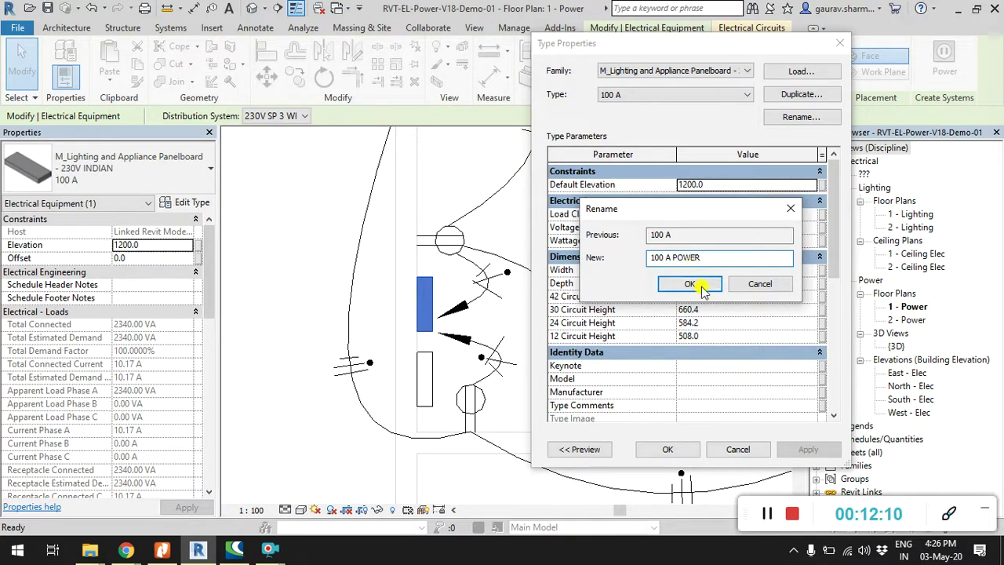
left_click(689, 285)
left_click(659, 457)
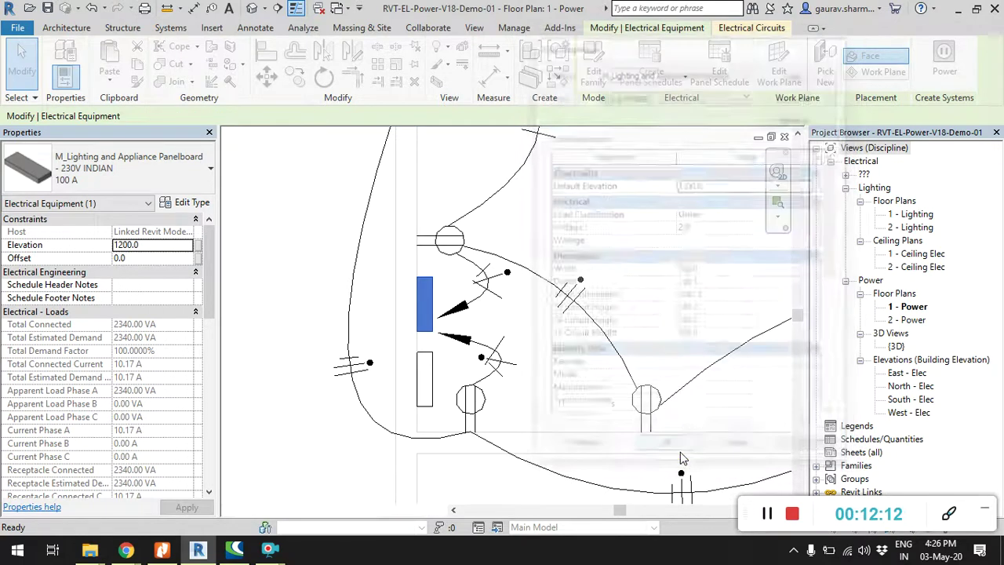
left_click(321, 240)
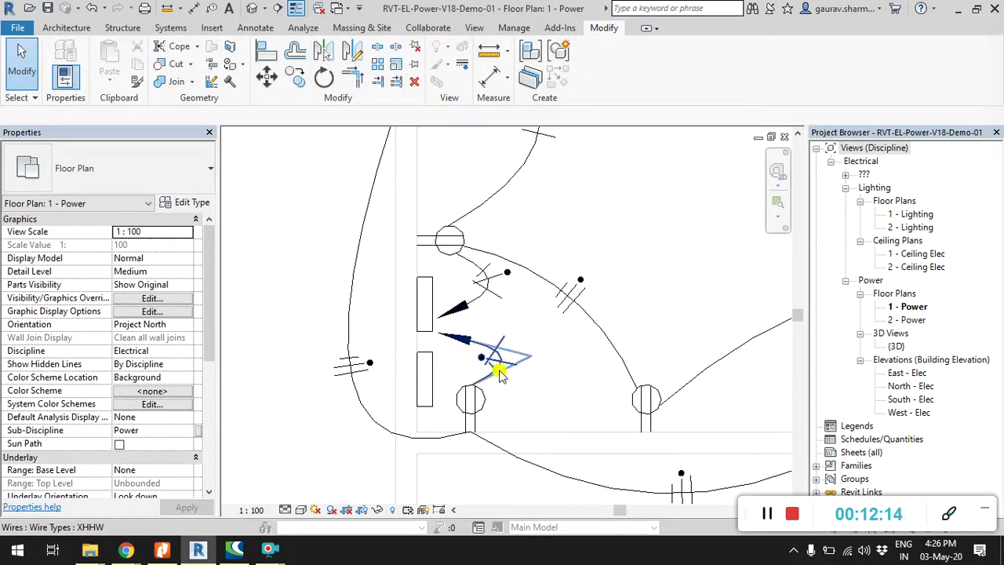
left_click(500, 375)
left_click(314, 251)
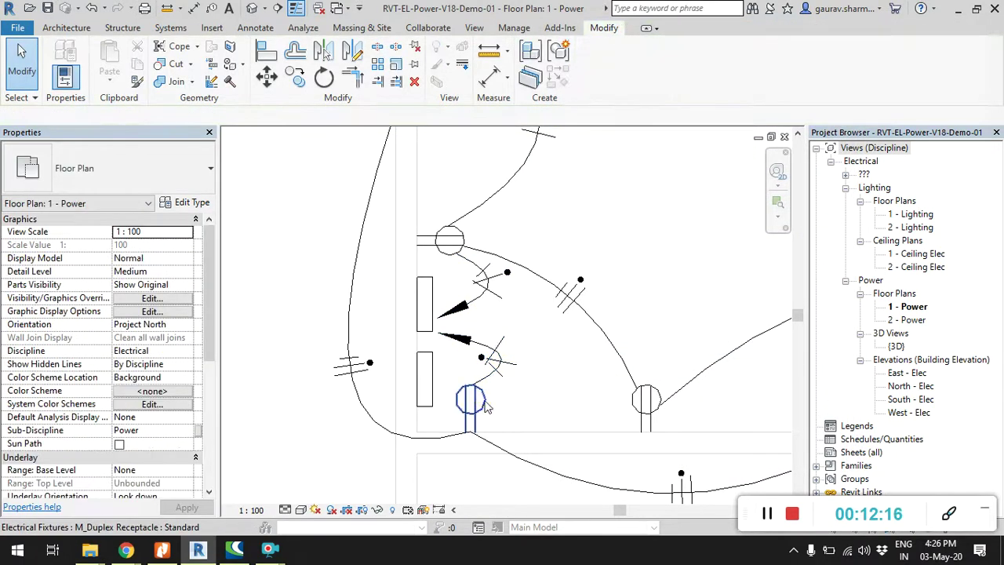
left_click(484, 405)
left_click(756, 32)
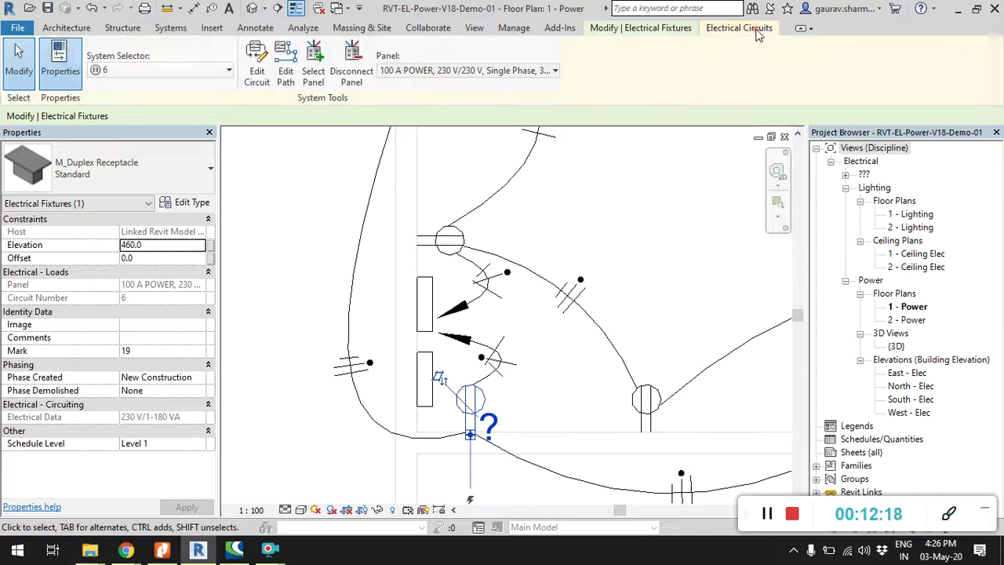
left_click(494, 71)
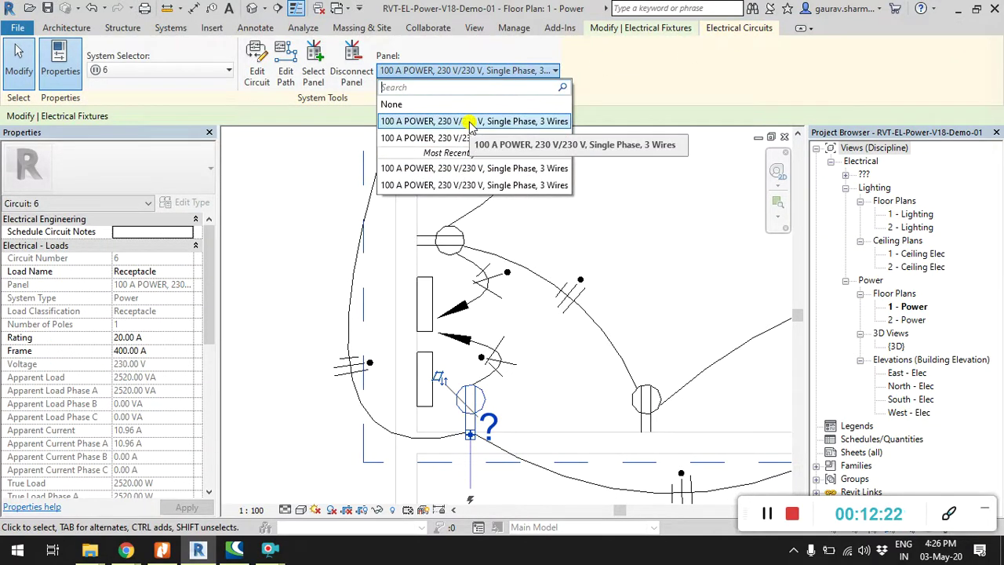
left_click(469, 124)
left_click(274, 249)
scroll(274, 249, "down", 2)
middle_click_drag(274, 249, 334, 250)
left_click(375, 271)
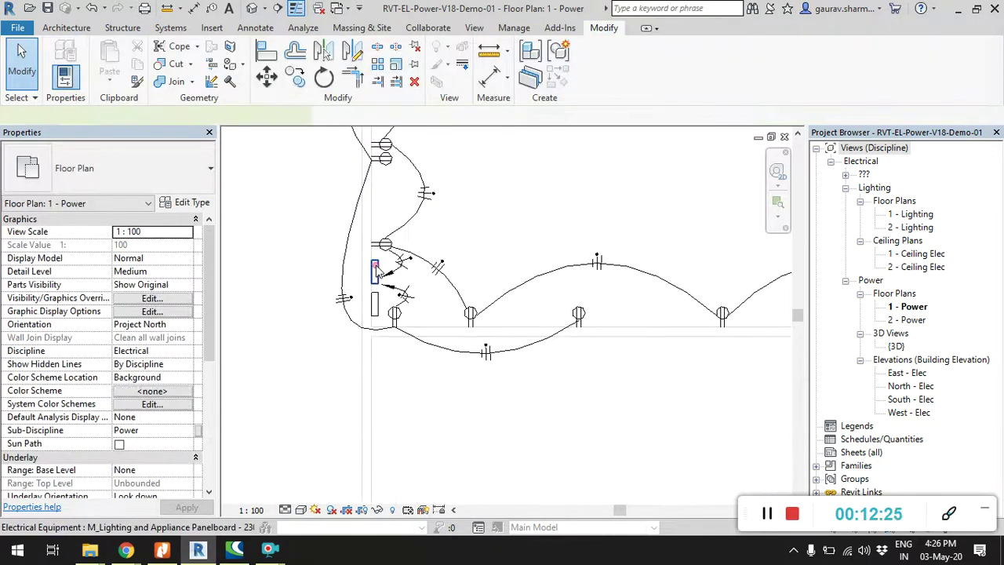
- Duplicate the 100 A POWER panelboard type as a new type named '100 A LIGHTING'
left_click(193, 205)
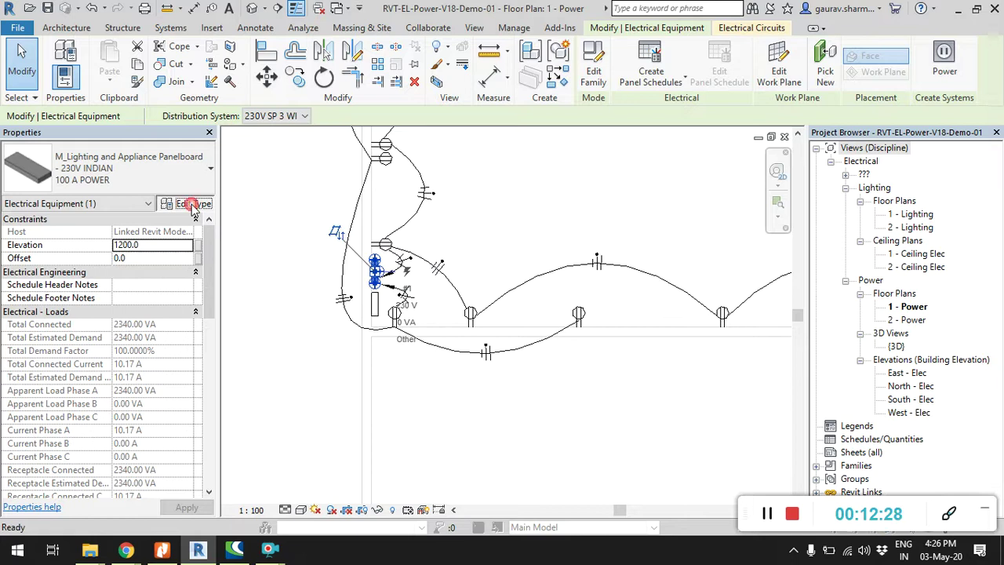
left_click(797, 95)
type("100 A LIGHTING")
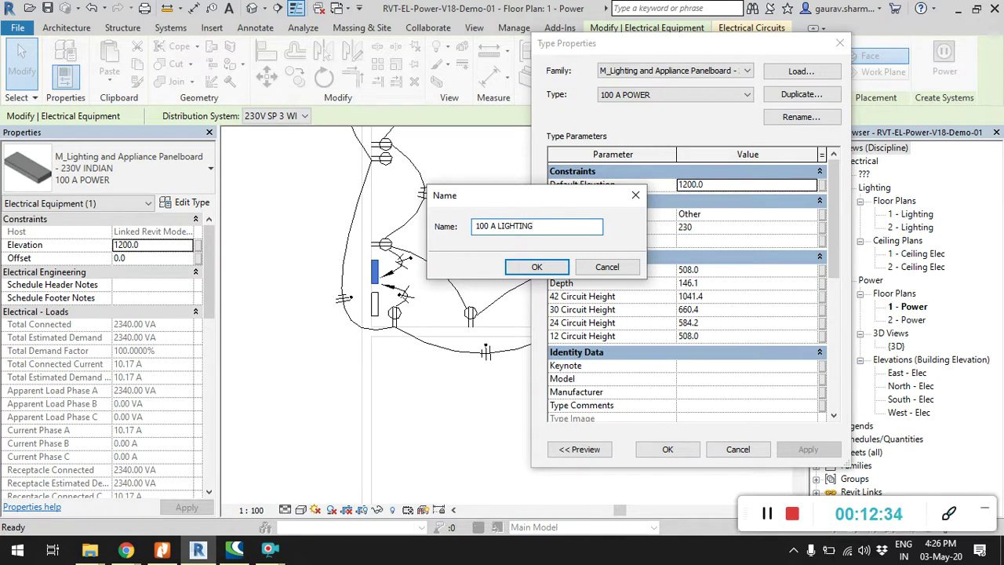
left_click(541, 265)
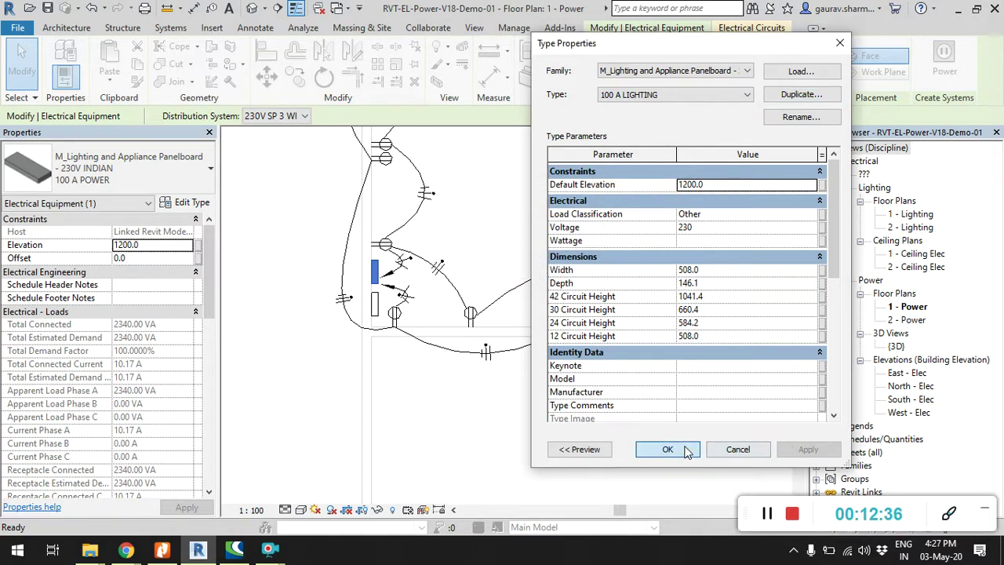
left_click(685, 451)
left_click(291, 236)
scroll(325, 280, "up", 2)
- Give the upper panelboard the 100 A POWER type and check the lower panelboard's type
left_click(381, 314)
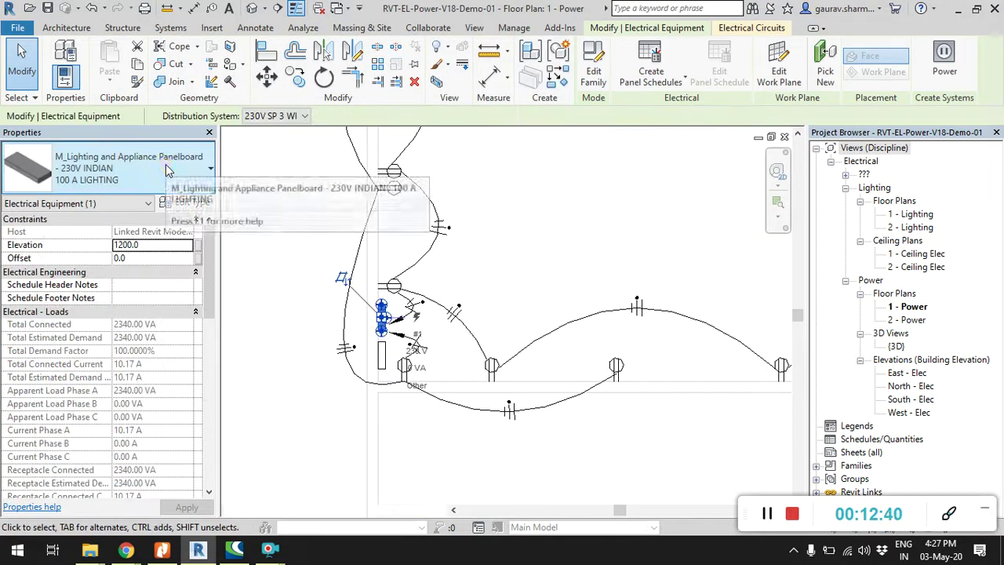
left_click(166, 171)
left_click(134, 270)
left_click(277, 247)
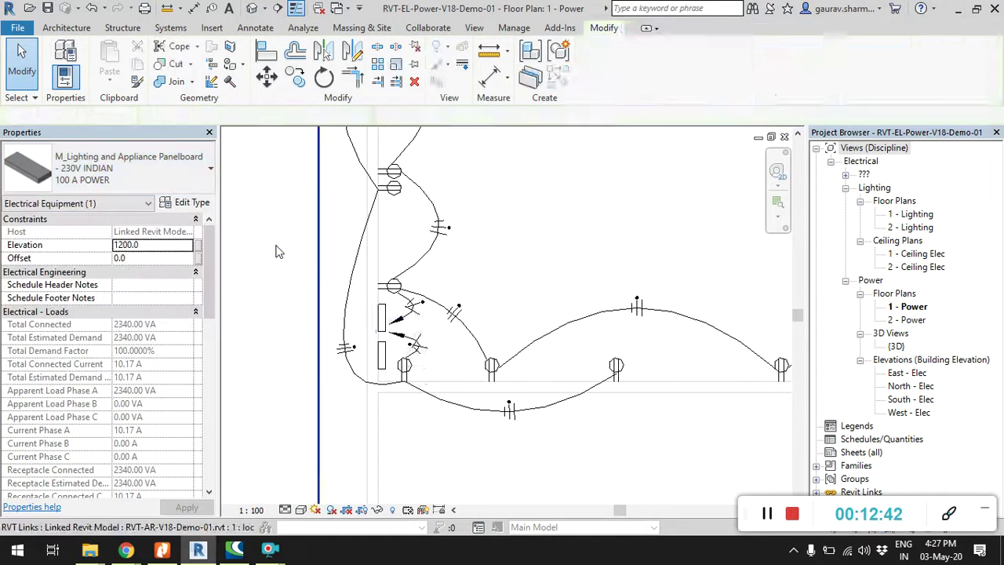
left_click(381, 349)
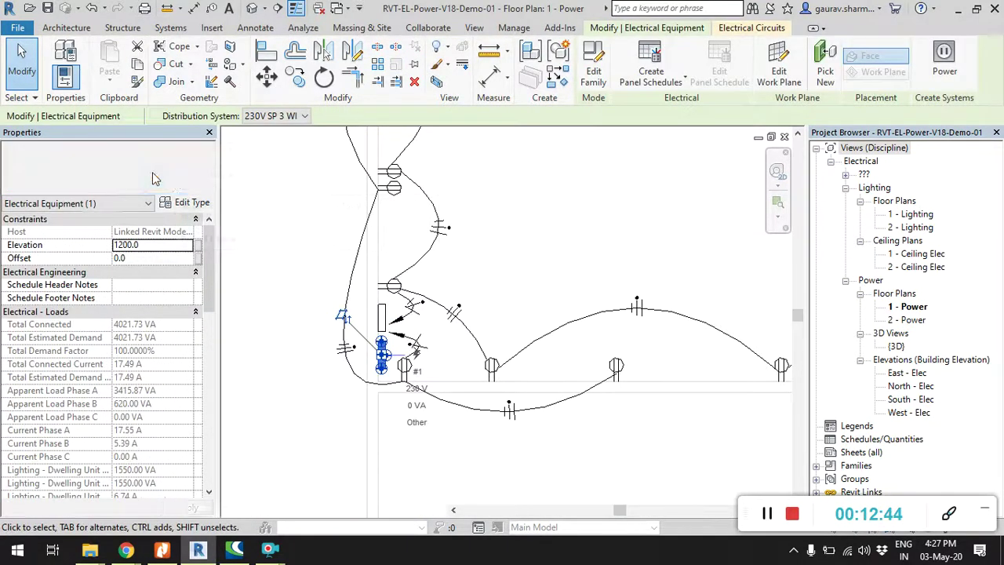
left_click(154, 178)
left_click(110, 257)
left_click(287, 222)
- Assign the corner duplex receptacle's circuit to the 100 A POWER panel
left_click(408, 367)
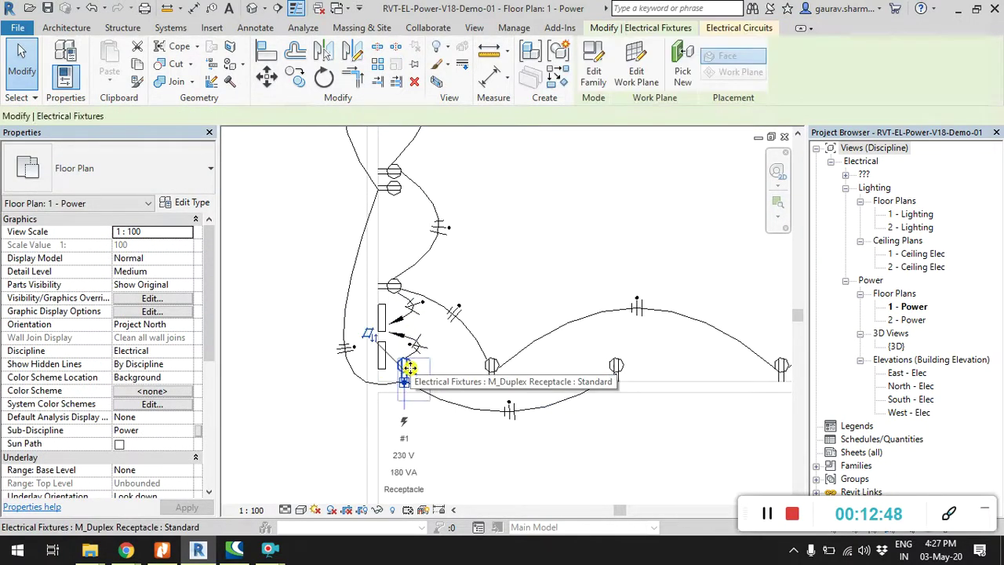
left_click(725, 34)
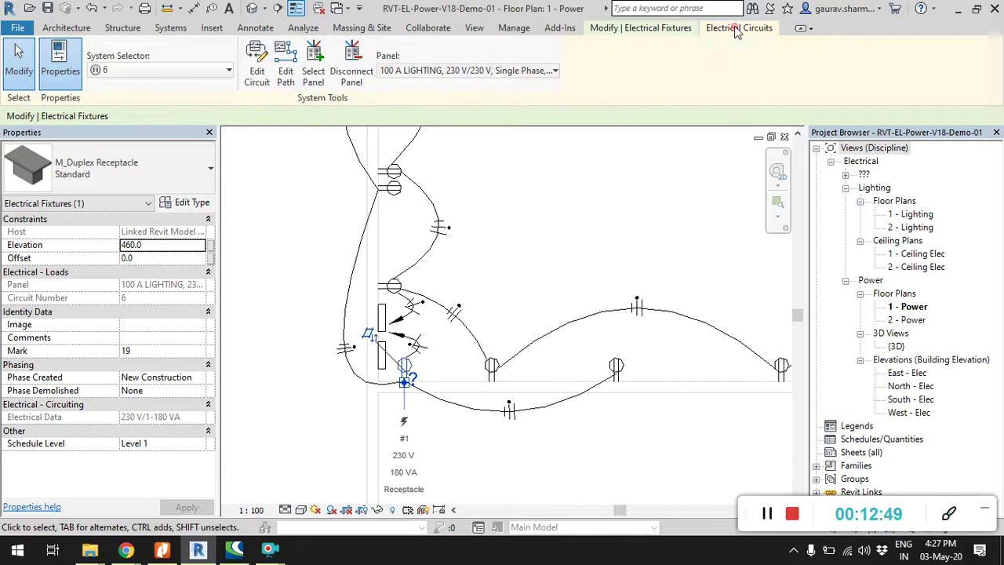
left_click(441, 76)
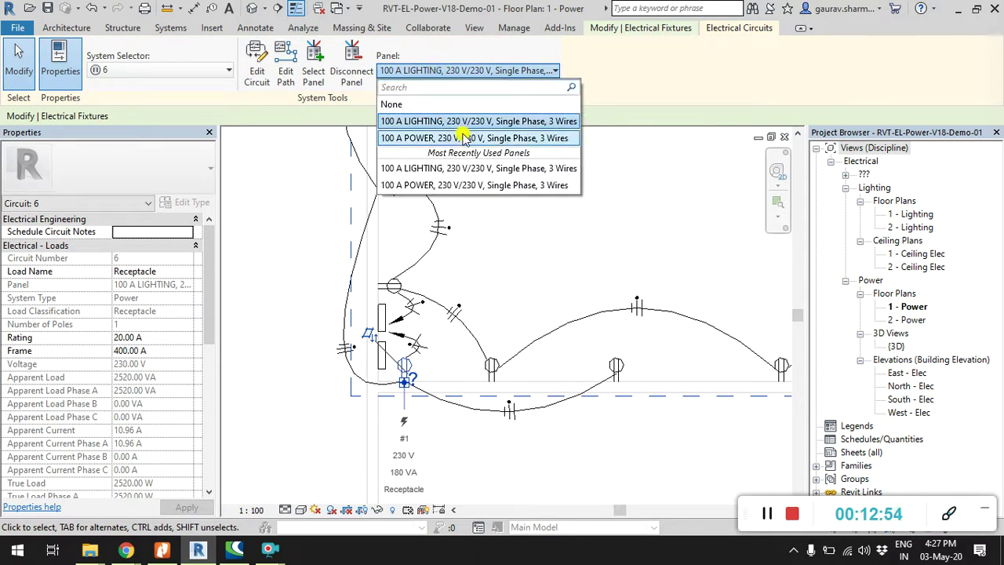
left_click(463, 138)
left_click(291, 294)
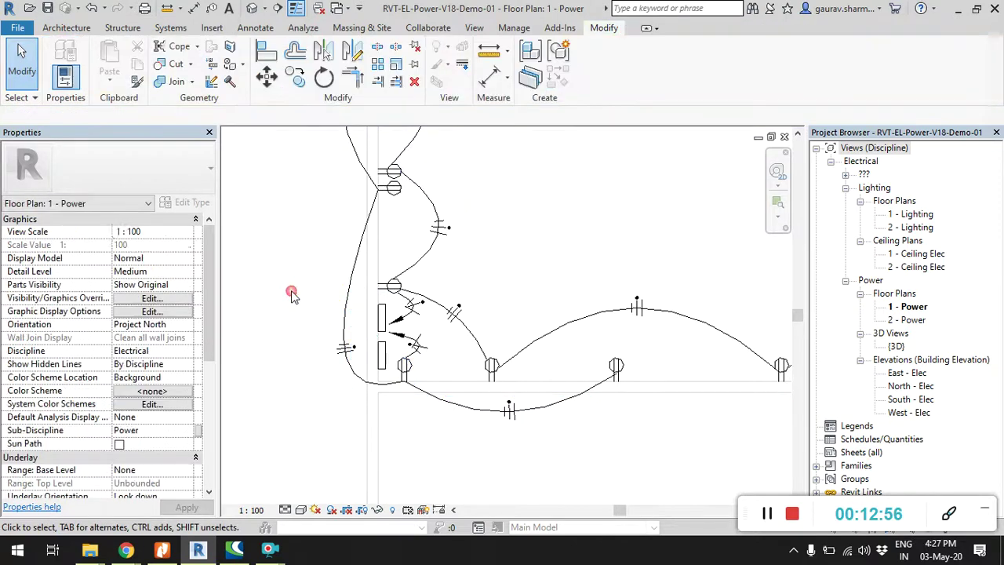
- Tab-select the whole receptacle circuit, filter to receptacles, and set its panel to 100 A POWER
key("Tab")
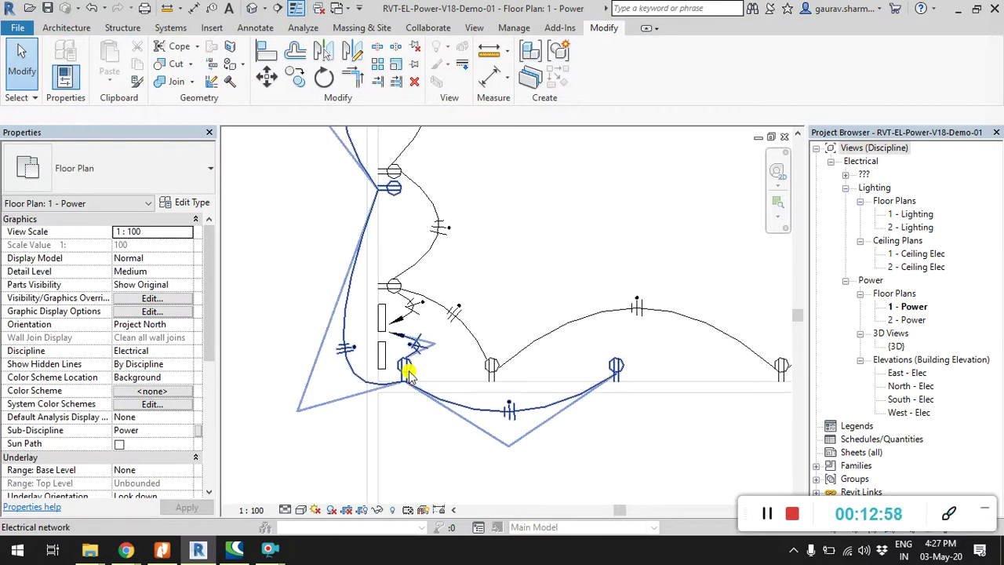
left_click(405, 372)
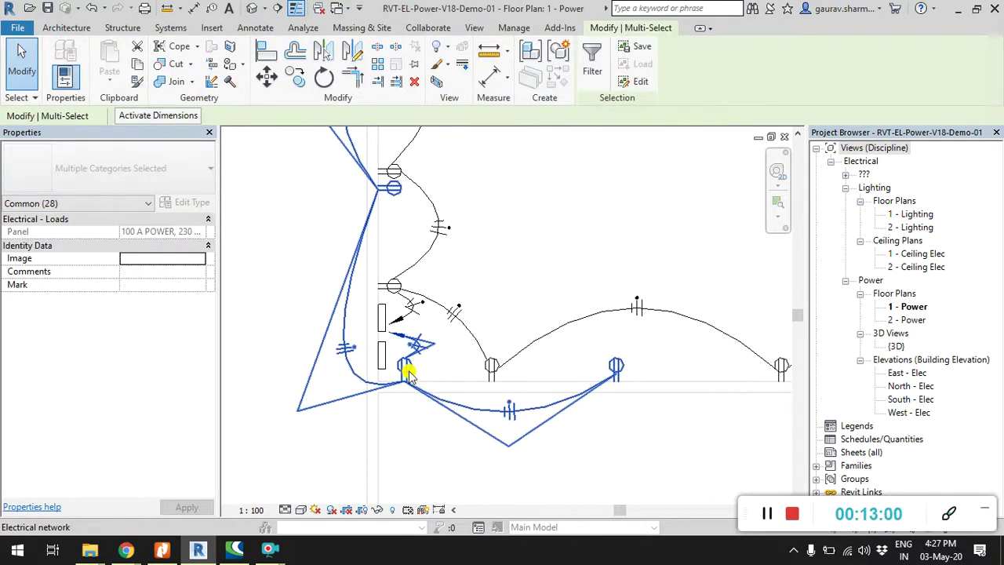
left_click(601, 47)
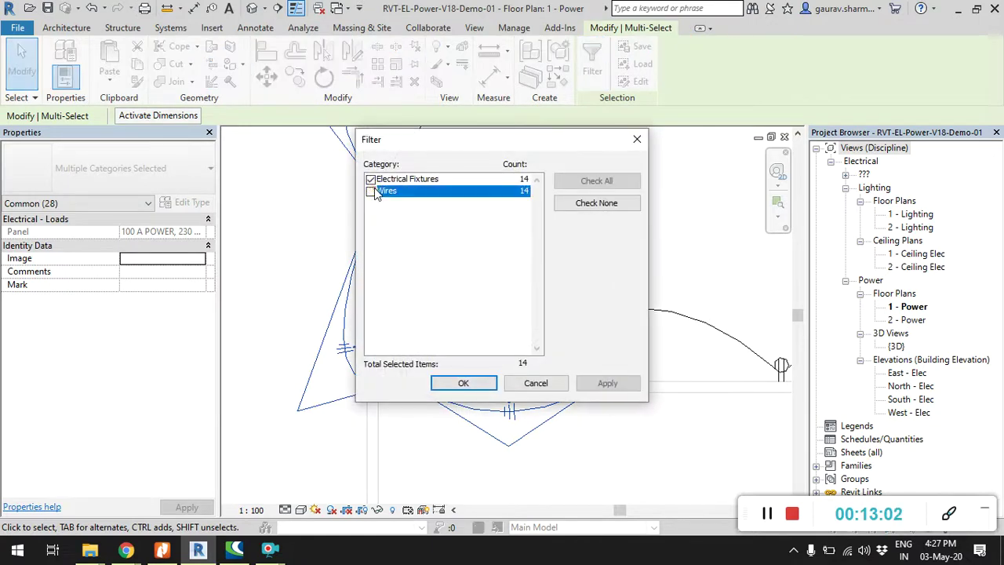
left_click(608, 384)
left_click(461, 382)
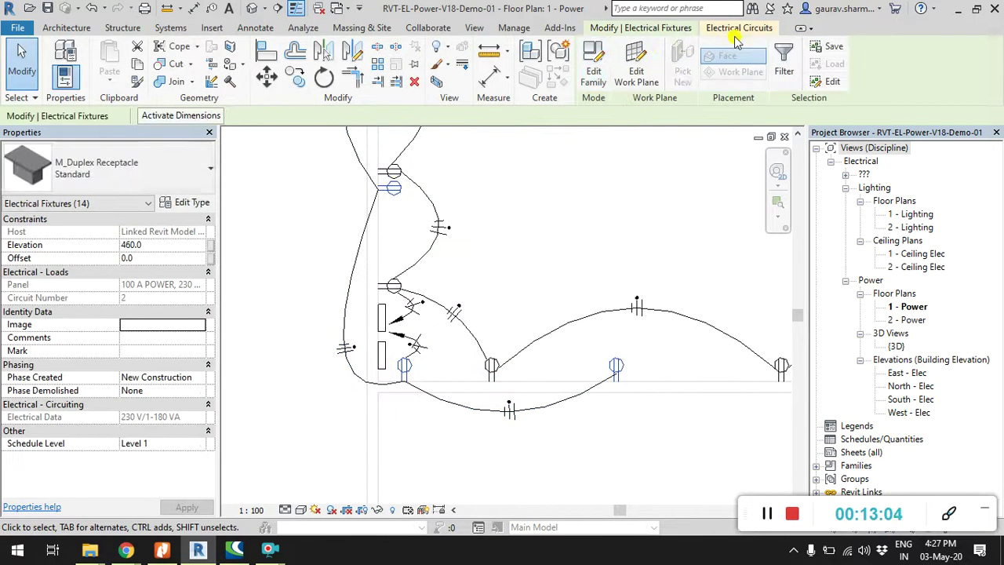
left_click(744, 36)
left_click(400, 71)
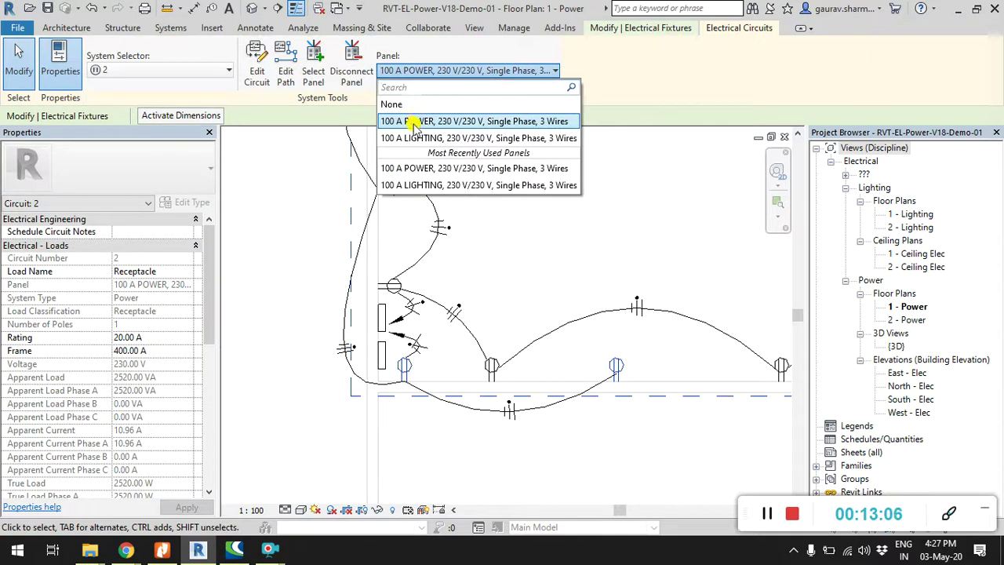
left_click(416, 121)
left_click(280, 223)
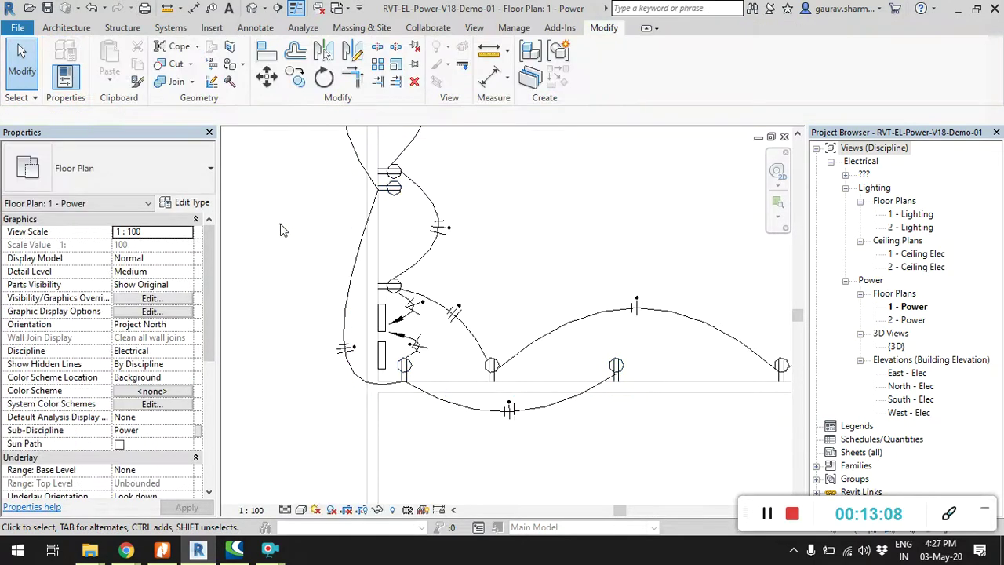
middle_click_drag(280, 223, 396, 349)
scroll(396, 348, "up", 3)
- Reshape the receptacle's arc wire into a new curve
scroll(403, 325, "up", 3)
left_click(415, 448)
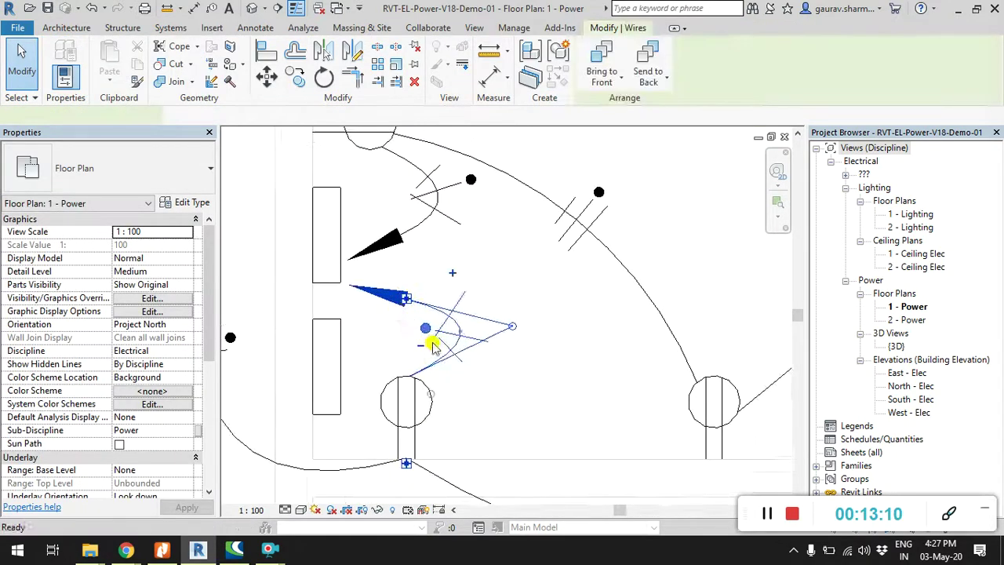
scroll(486, 328, "up", 2)
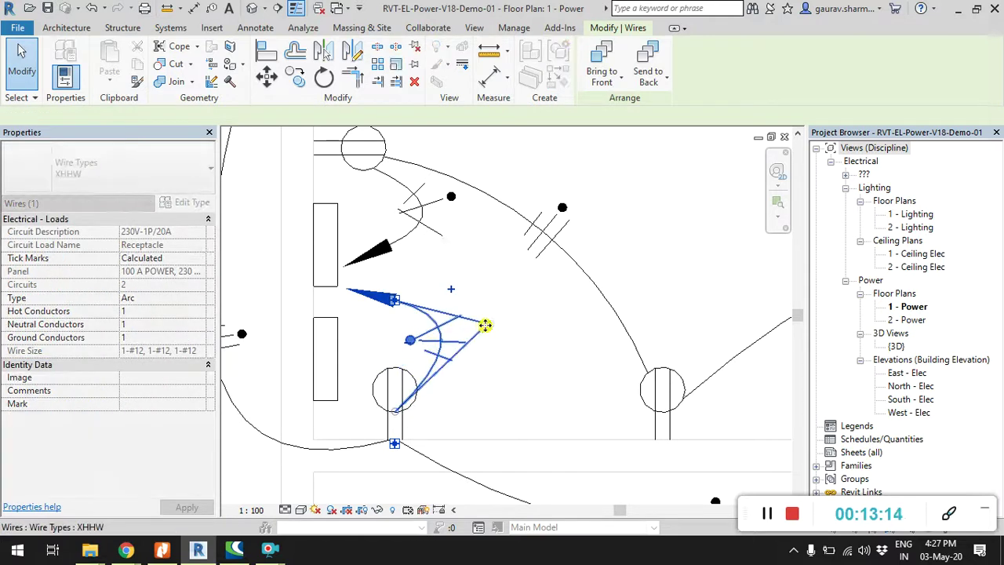
left_click_drag(487, 324, 572, 320)
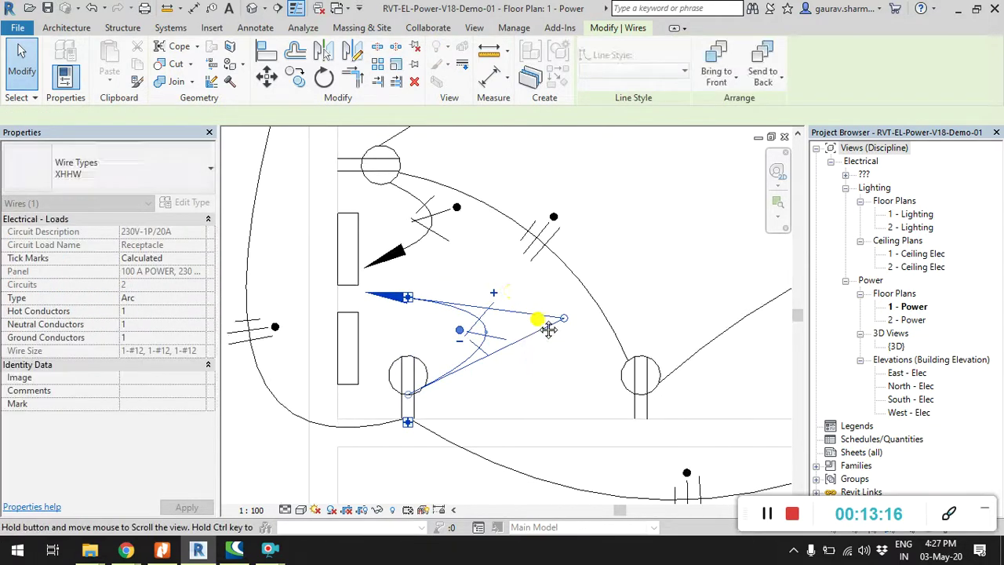
middle_click_drag(545, 323, 282, 280)
scroll(272, 237, "down", 1)
- Adjust the arc of the upper wire running to the upper receptacle near the panelboard
left_click(272, 237)
middle_click_drag(272, 237, 284, 269)
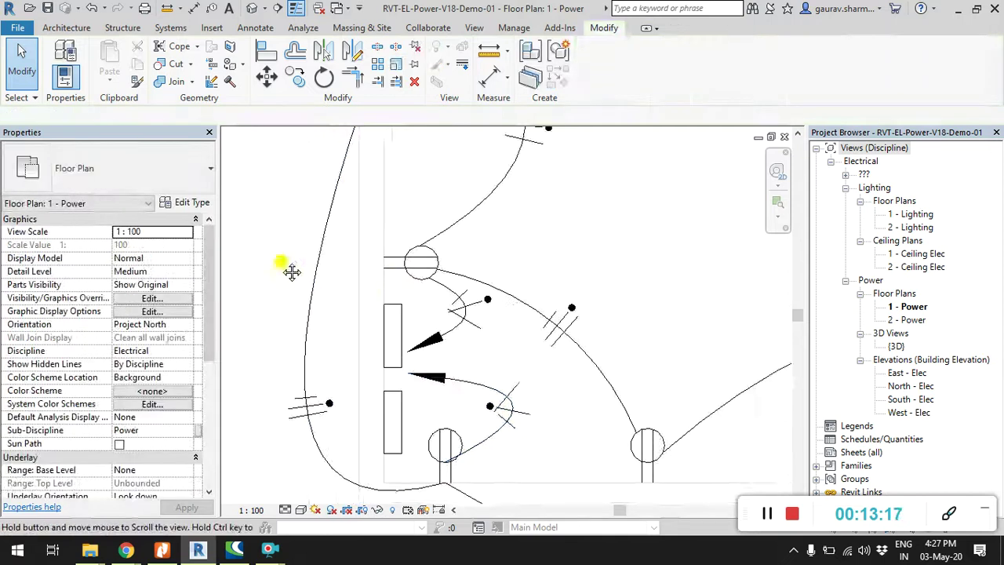
left_click(426, 288)
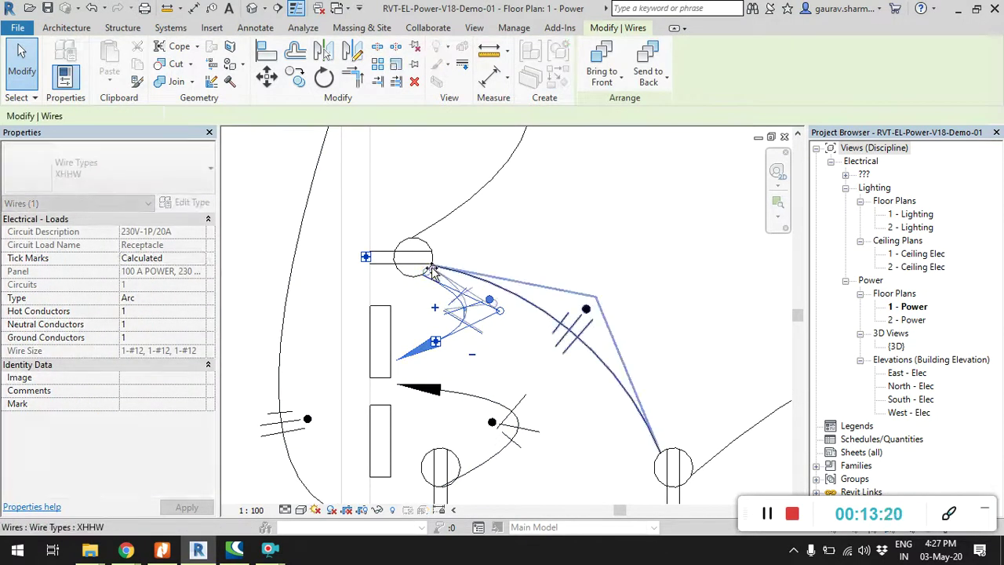
mouse_move(491, 305)
left_mouse_down()
mouse_move(519, 312)
mouse_move(471, 314)
left_mouse_up()
left_click(439, 390)
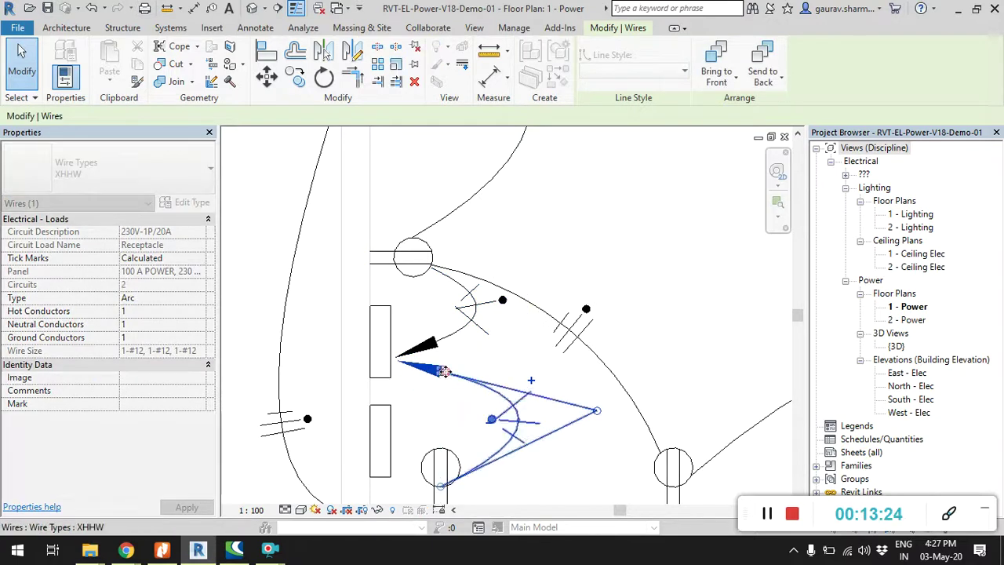
key("Escape")
- Select and inspect the top-left arc wire's curve
scroll(443, 291, "down", 3)
scroll(444, 292, "down", 3)
mouse_move(471, 353)
middle_mouse_down()
mouse_move(444, 374)
mouse_move(578, 309)
mouse_move(548, 286)
mouse_move(507, 285)
middle_mouse_up()
scroll(482, 374, "down", 3)
scroll(536, 282, "up", 1)
left_click(445, 195)
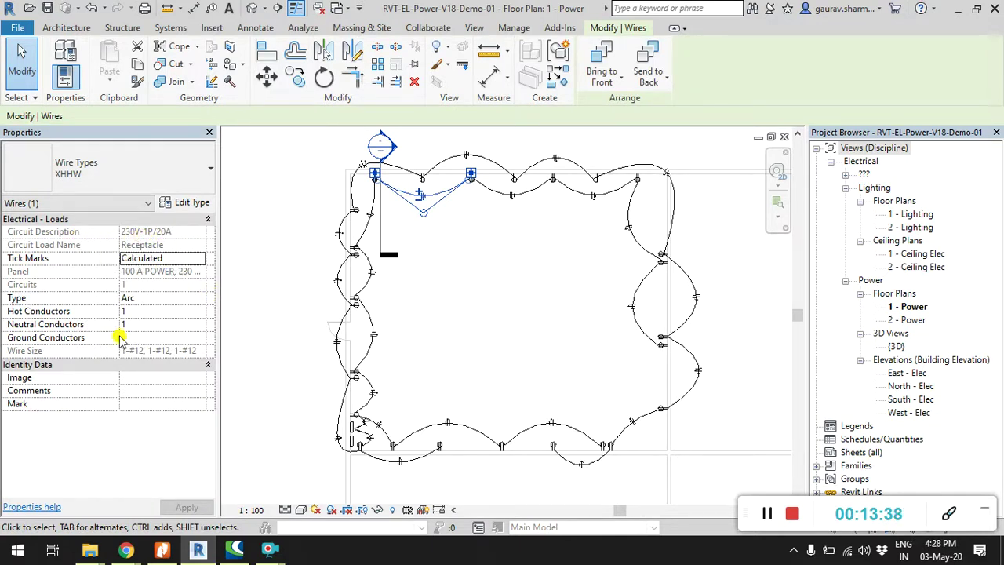
left_click(255, 296)
- Shape the wire between the two top receptacles into a smooth arc
scroll(455, 180, "up", 3)
scroll(455, 235, "up", 2)
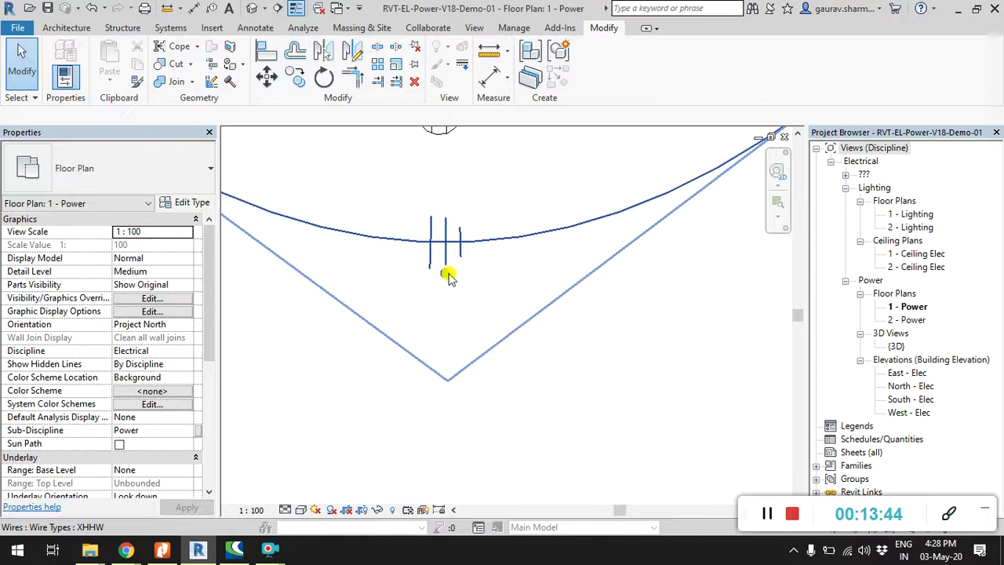
scroll(446, 274, "down", 2)
scroll(434, 284, "down", 2)
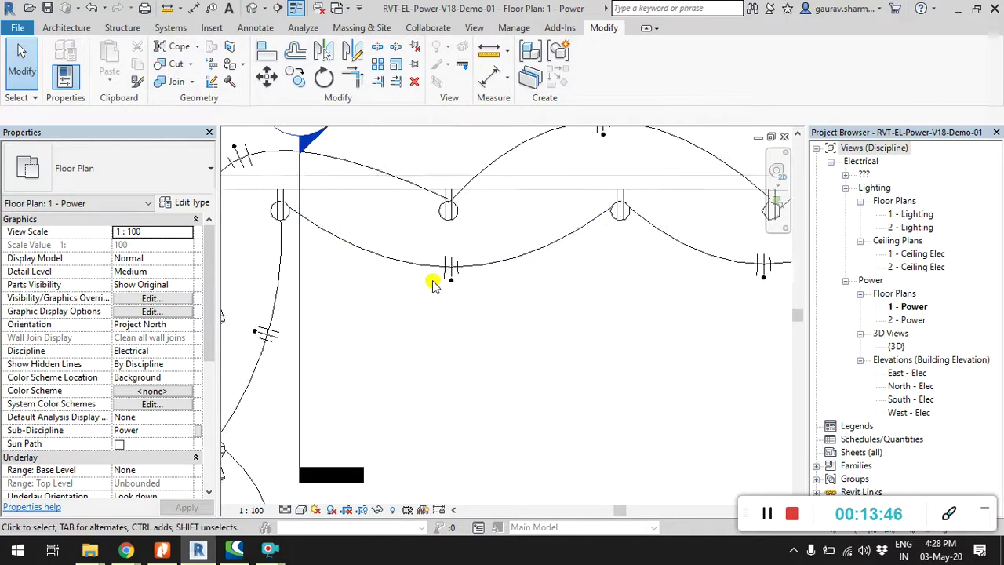
scroll(434, 284, "down", 1)
left_click(588, 232)
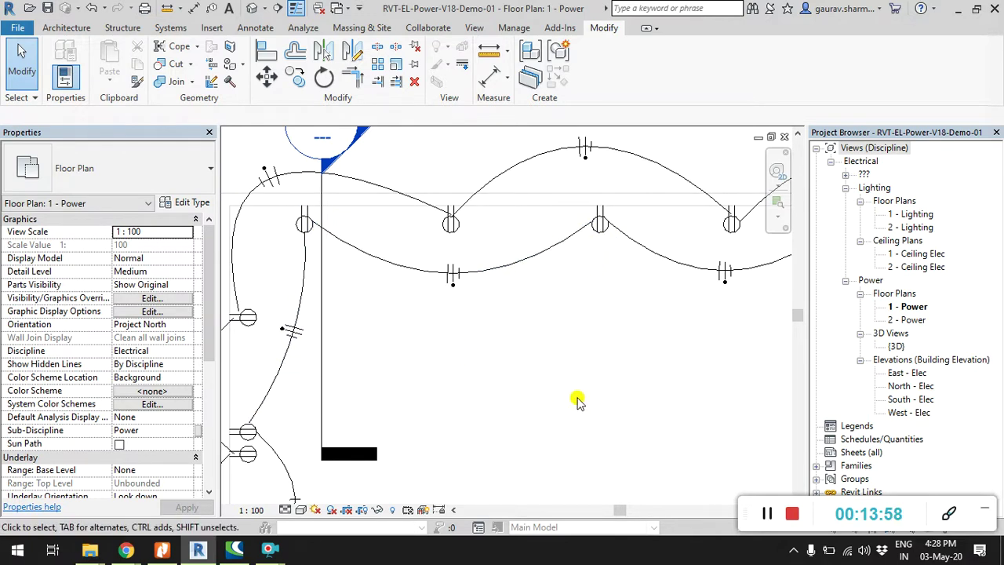
scroll(528, 378, "down", 3)
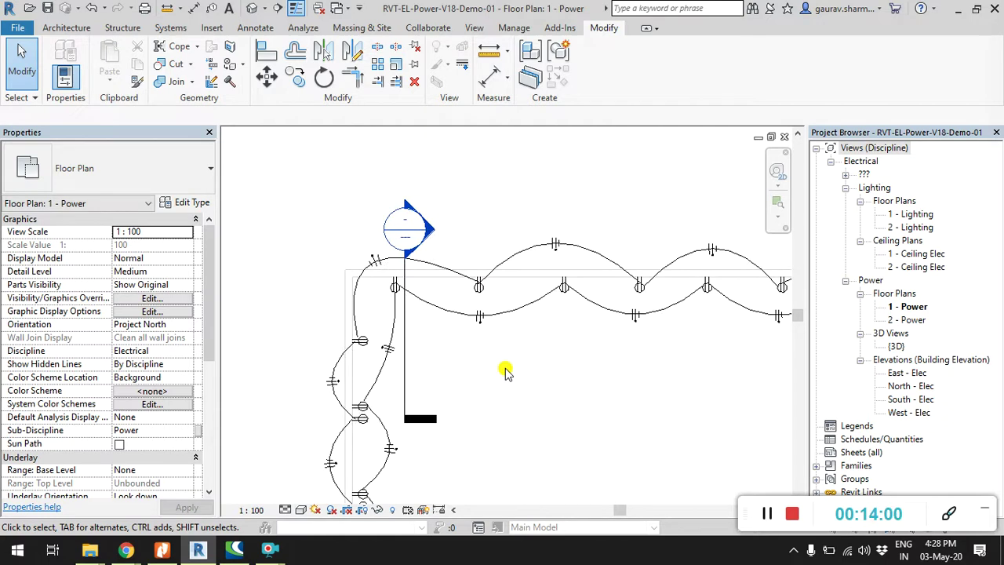
scroll(270, 230, "down", 3)
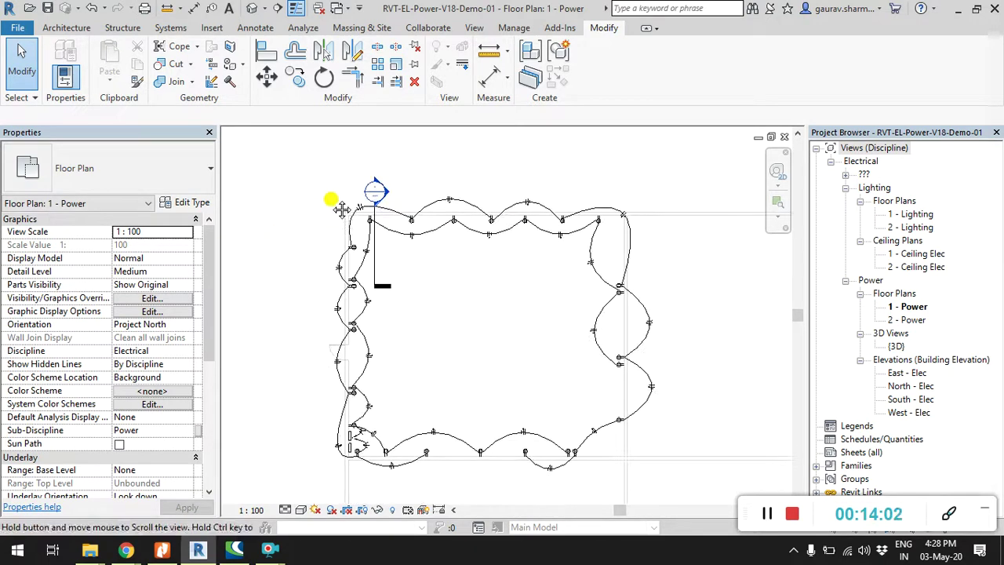
scroll(350, 418, "up", 4)
scroll(349, 418, "up", 2)
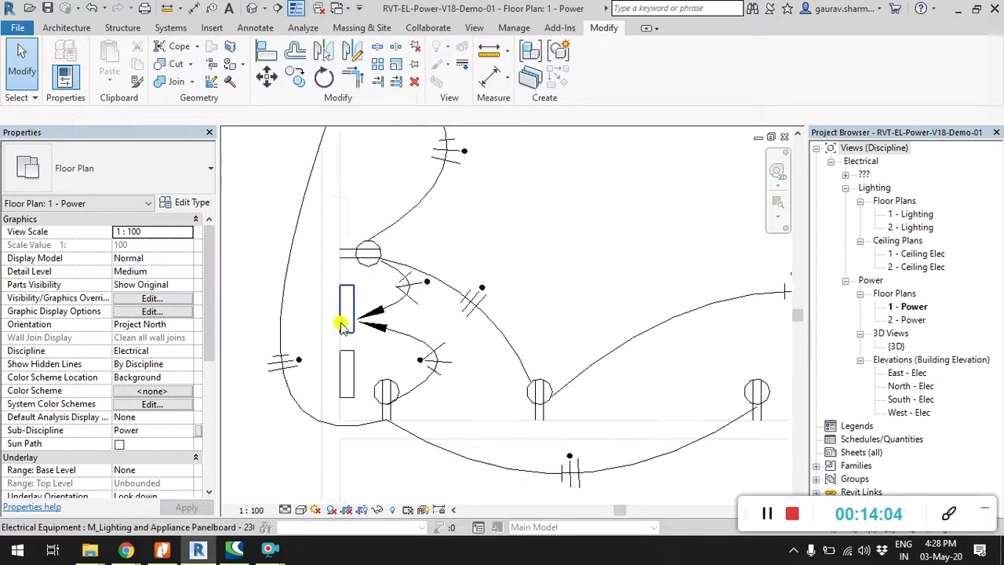
- Inspect the 100 A POWER panelboard's 4860 VA load, widening the Properties palette columns
left_click(353, 310)
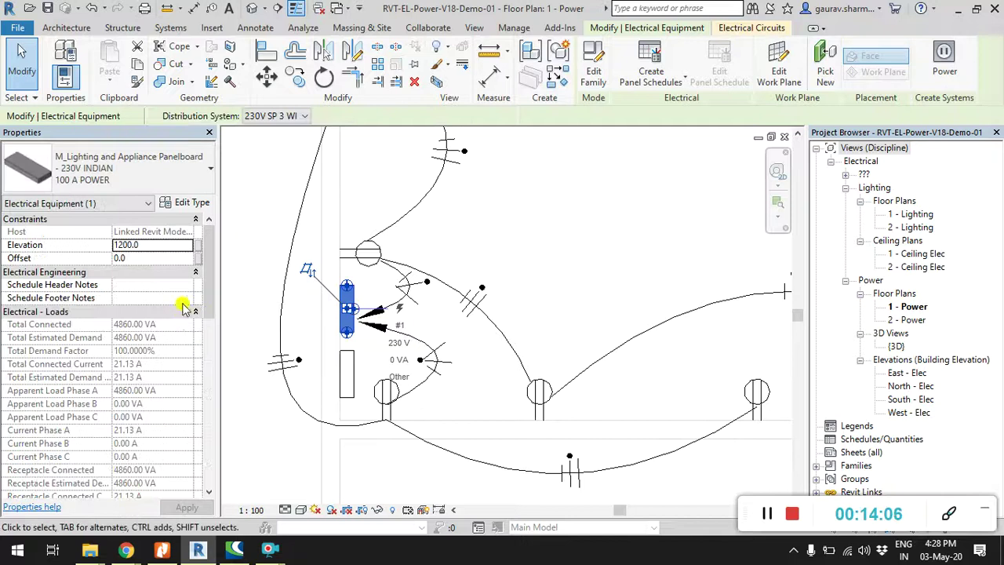
scroll(206, 276, "down", 1)
scroll(206, 276, "down", 1)
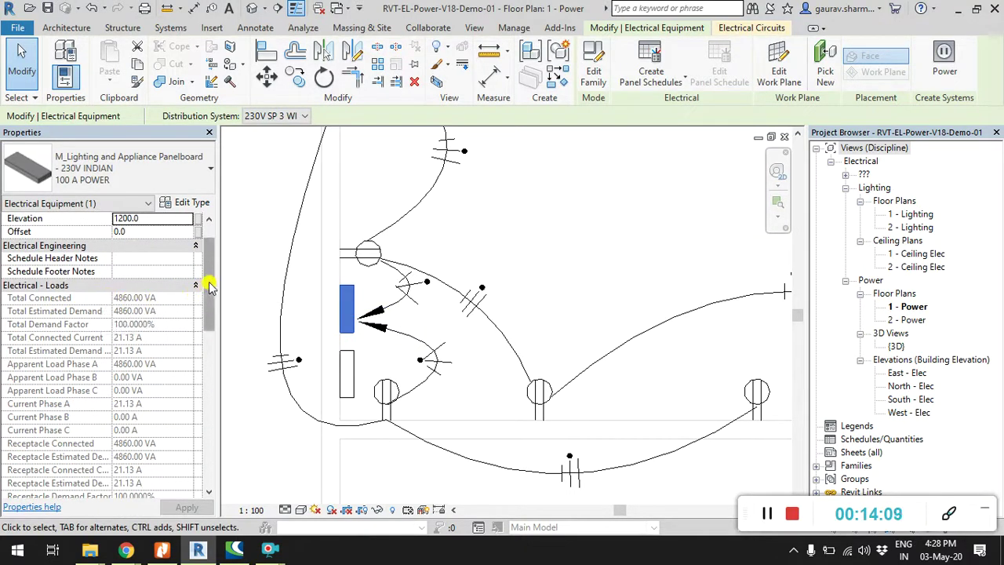
left_click_drag(209, 281, 210, 293)
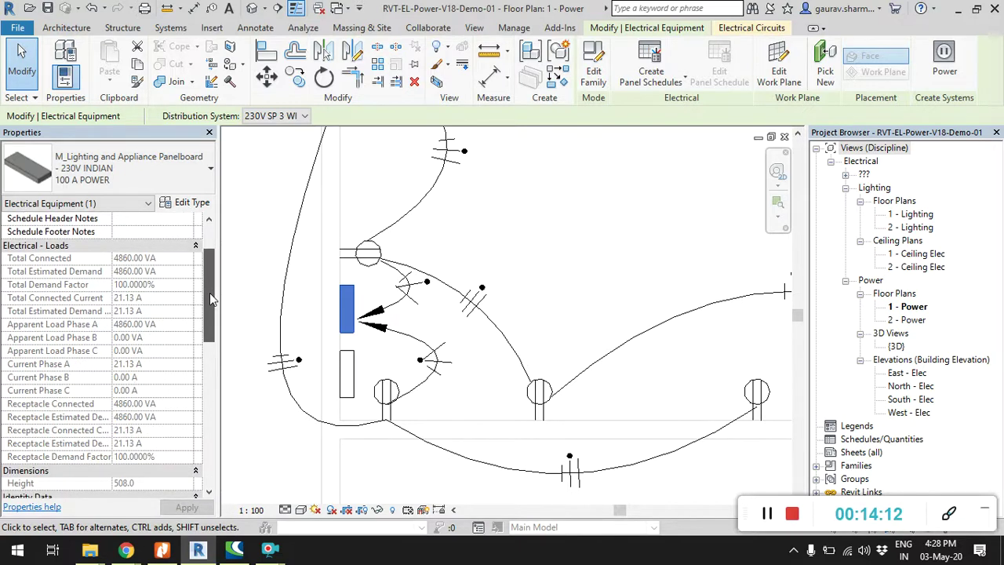
scroll(209, 292, "up", 1)
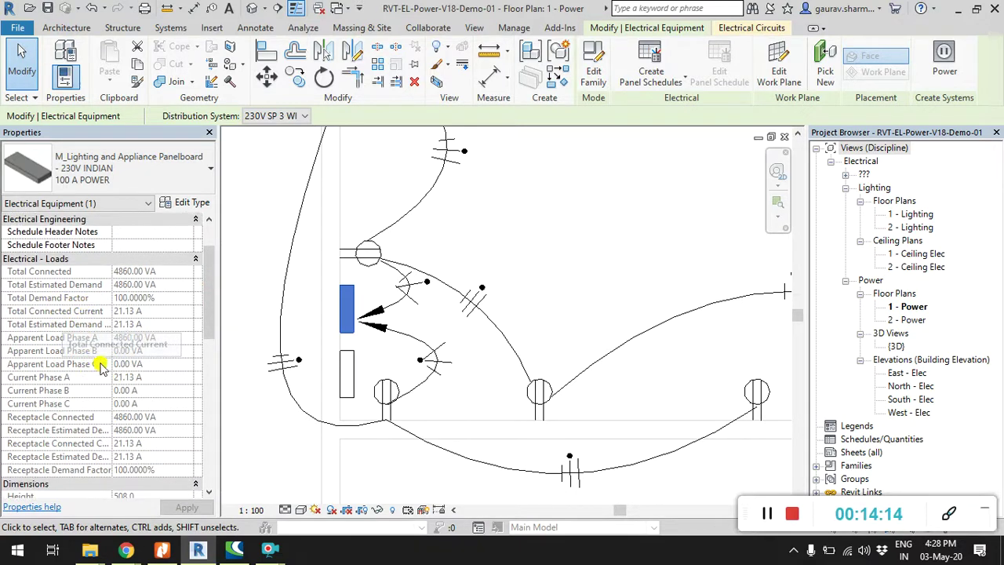
left_click_drag(112, 226, 153, 225)
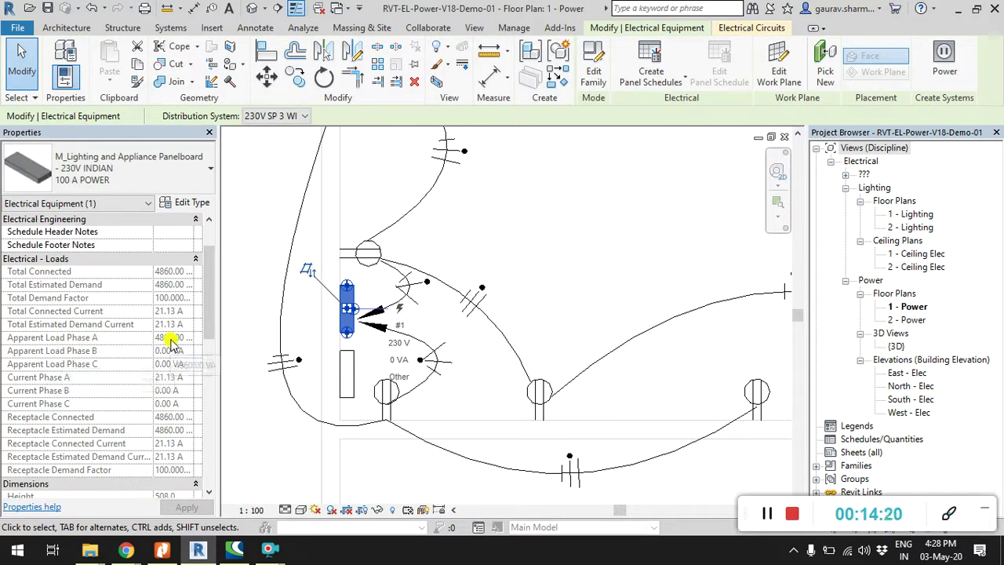
left_click_drag(217, 335, 253, 335)
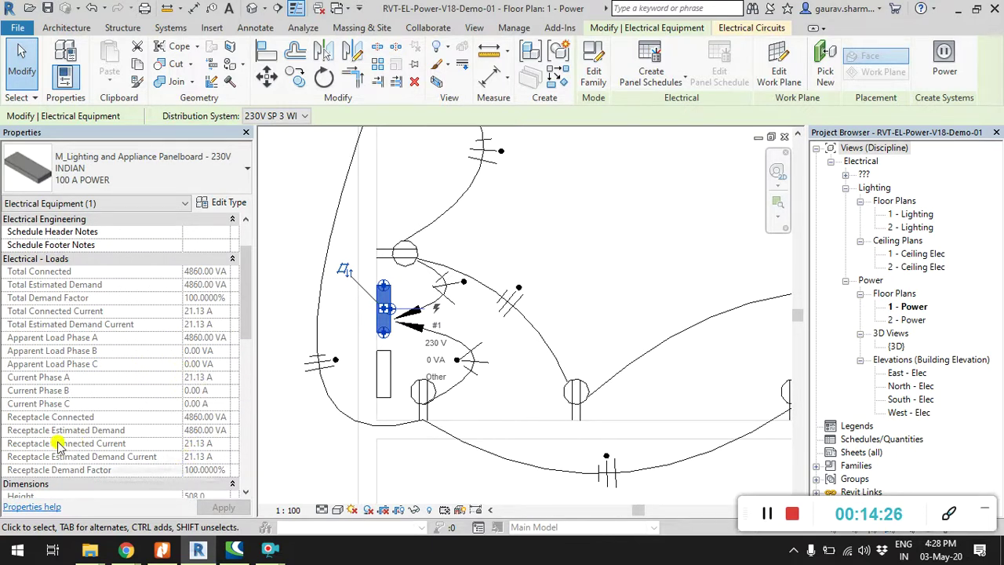
- Compare with the 100 A LIGHTING panelboard's 1550 VA load
left_click(388, 360)
scroll(244, 306, "down", 1)
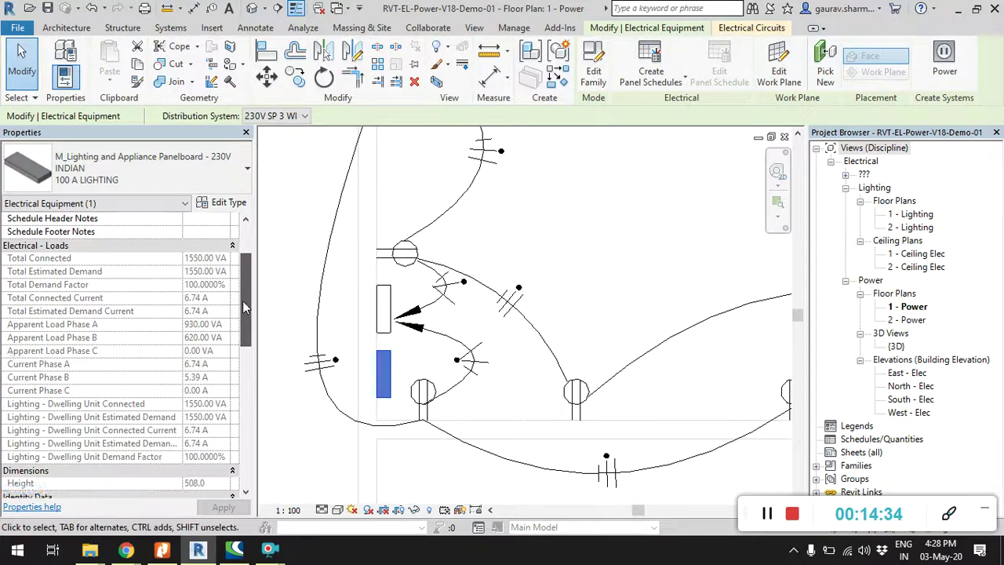
scroll(243, 306, "down", 2)
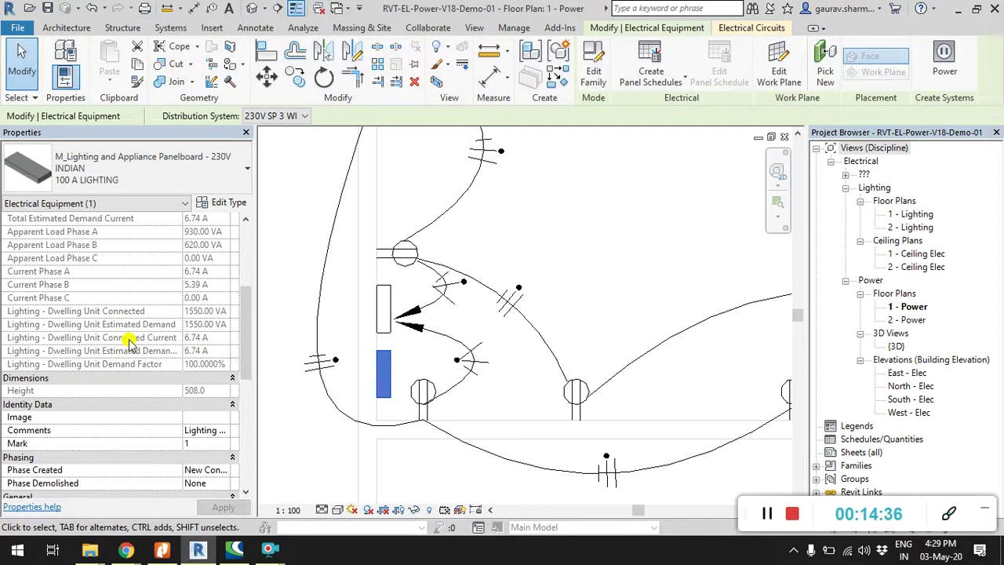
left_click(274, 277)
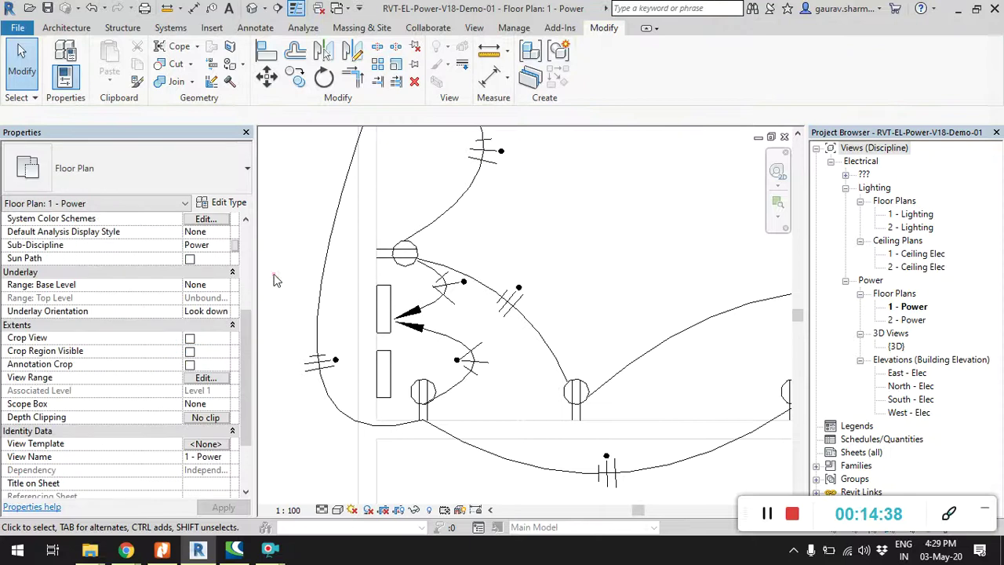
left_click_drag(254, 188, 190, 188)
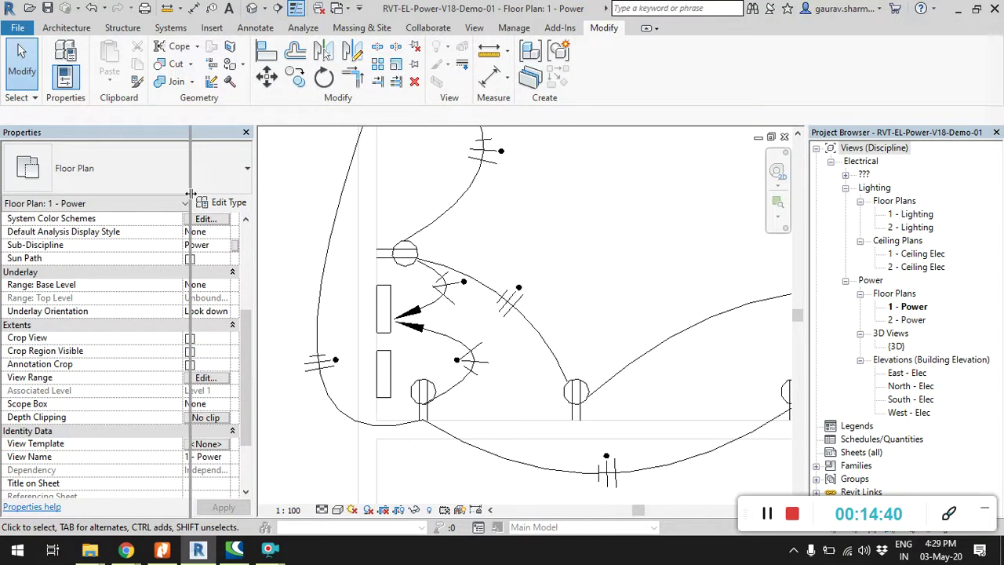
left_click_drag(133, 216, 106, 216)
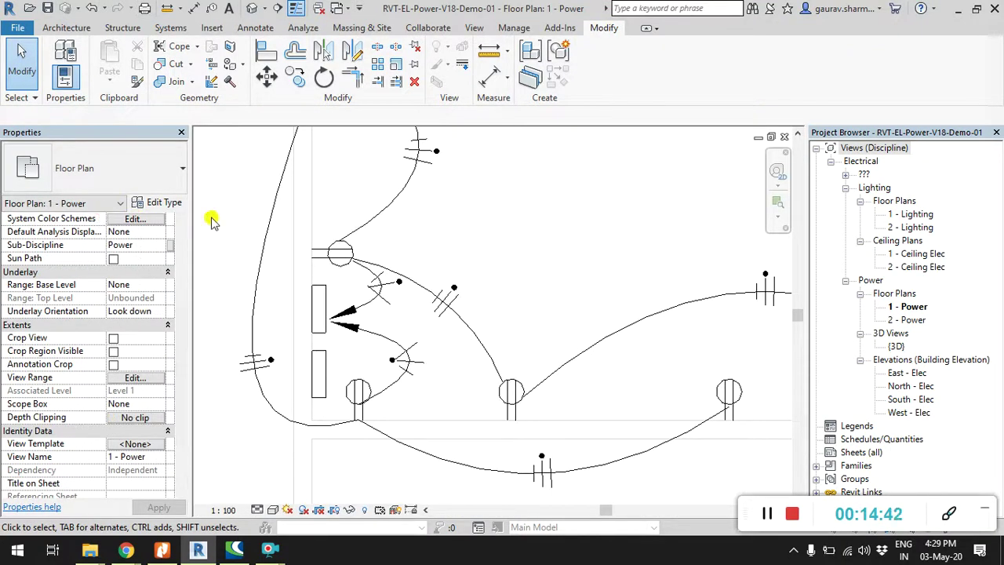
scroll(213, 218, "down", 2)
scroll(289, 205, "down", 2)
scroll(381, 313, "down", 2)
scroll(448, 298, "down", 2)
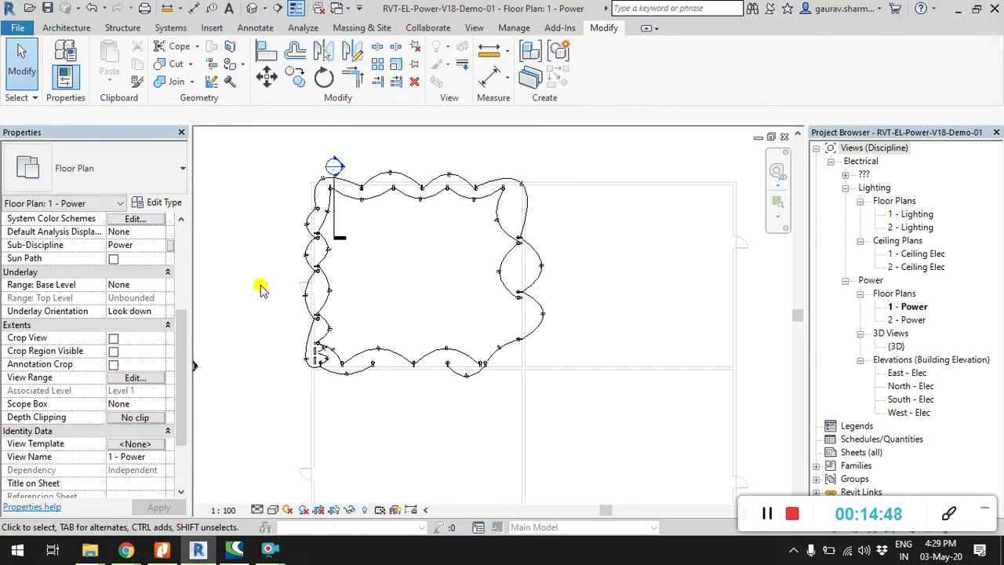
middle_click_drag(249, 310, 253, 312)
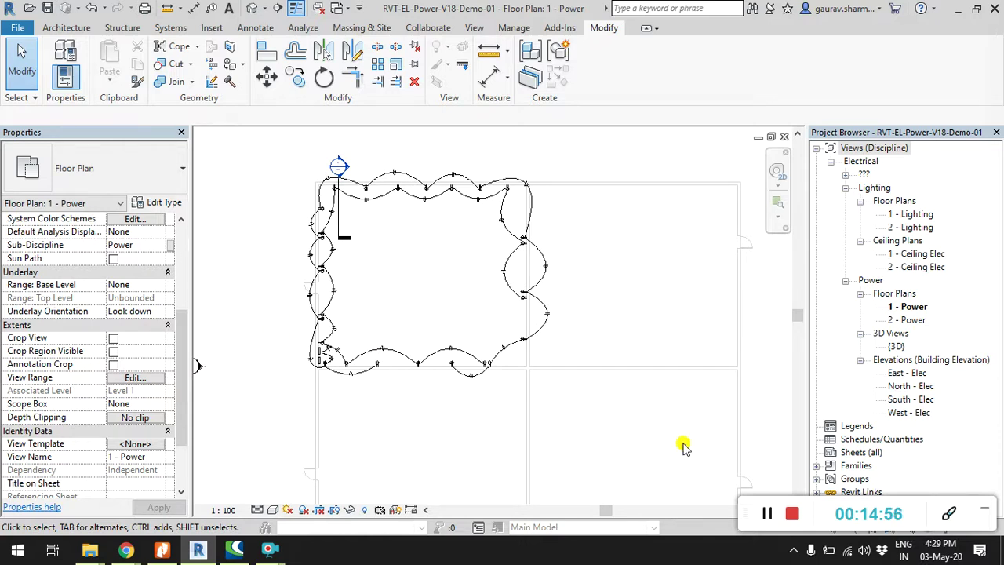
middle_click_drag(260, 235, 259, 243)
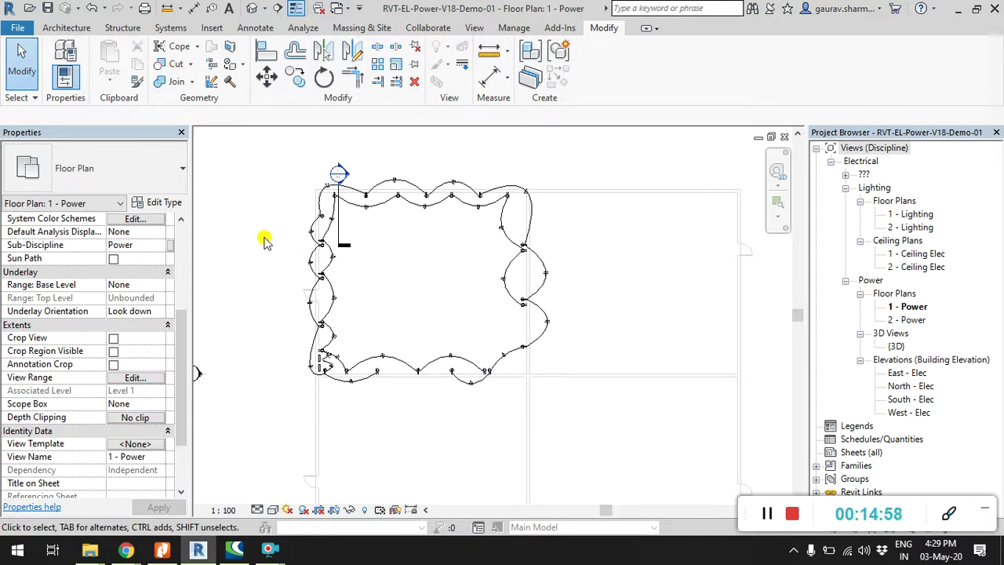